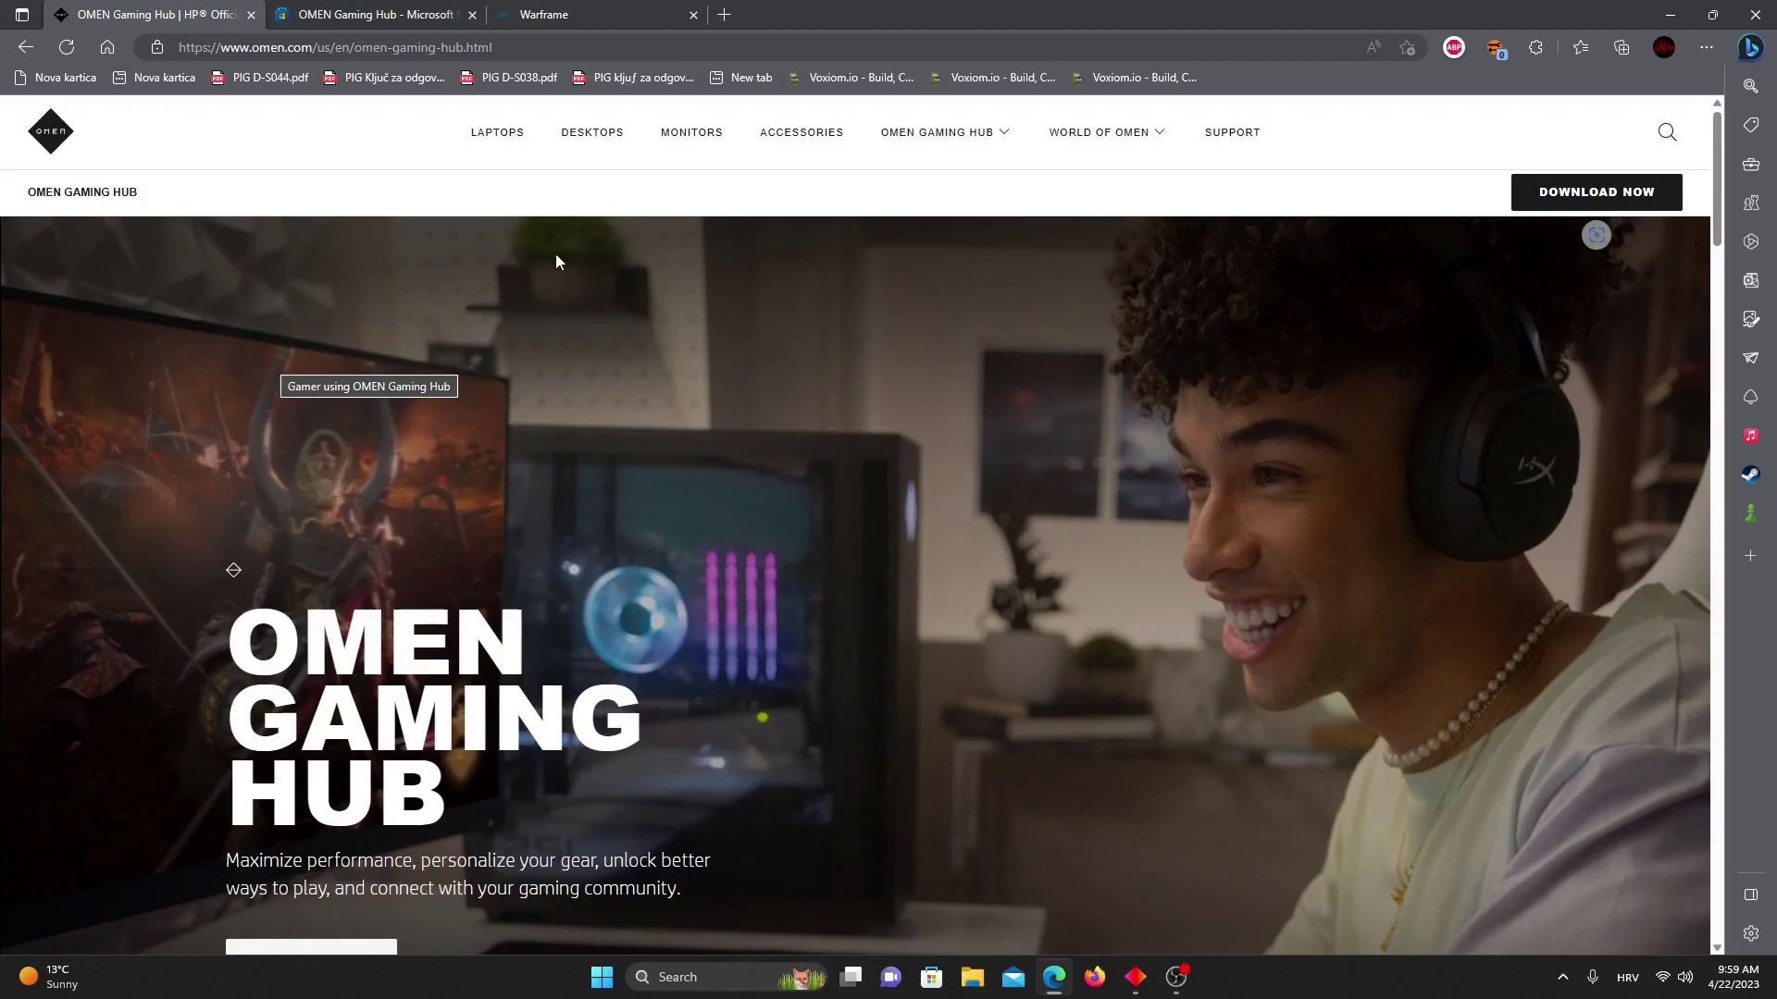
scroll(555, 255, "down", 3)
scroll(627, 331, "down", 2)
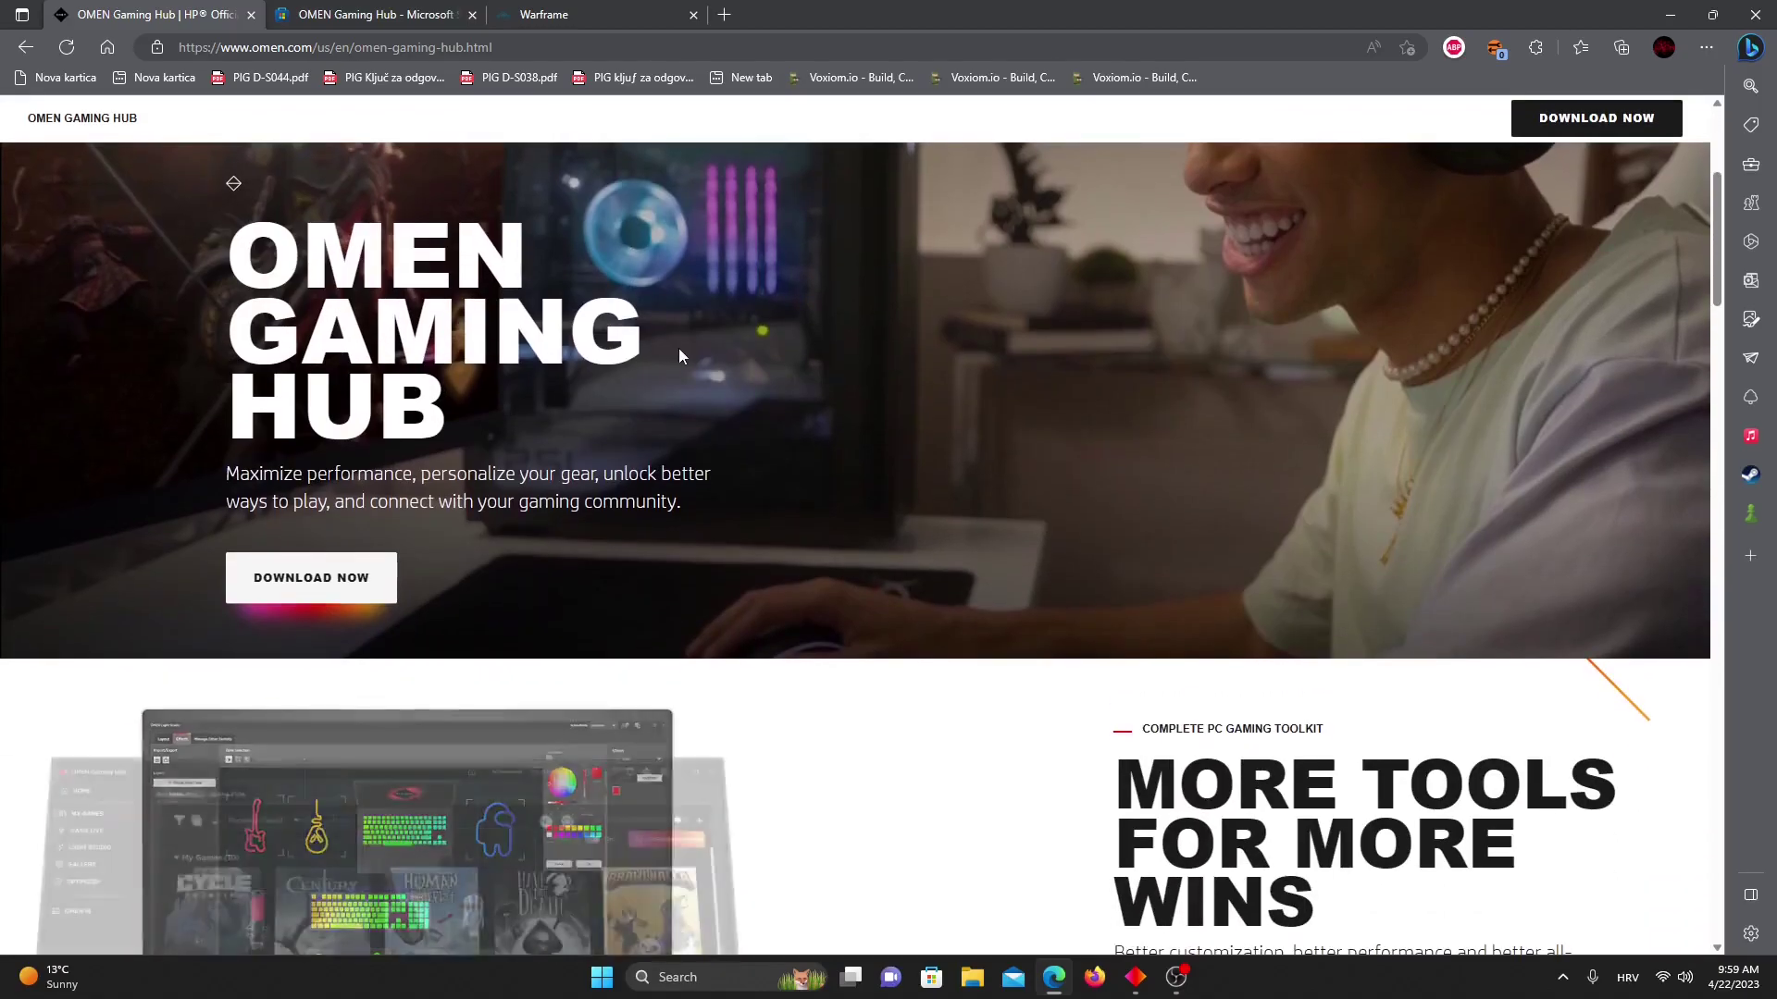
scroll(679, 349, "down", 2)
scroll(685, 326, "up", 8)
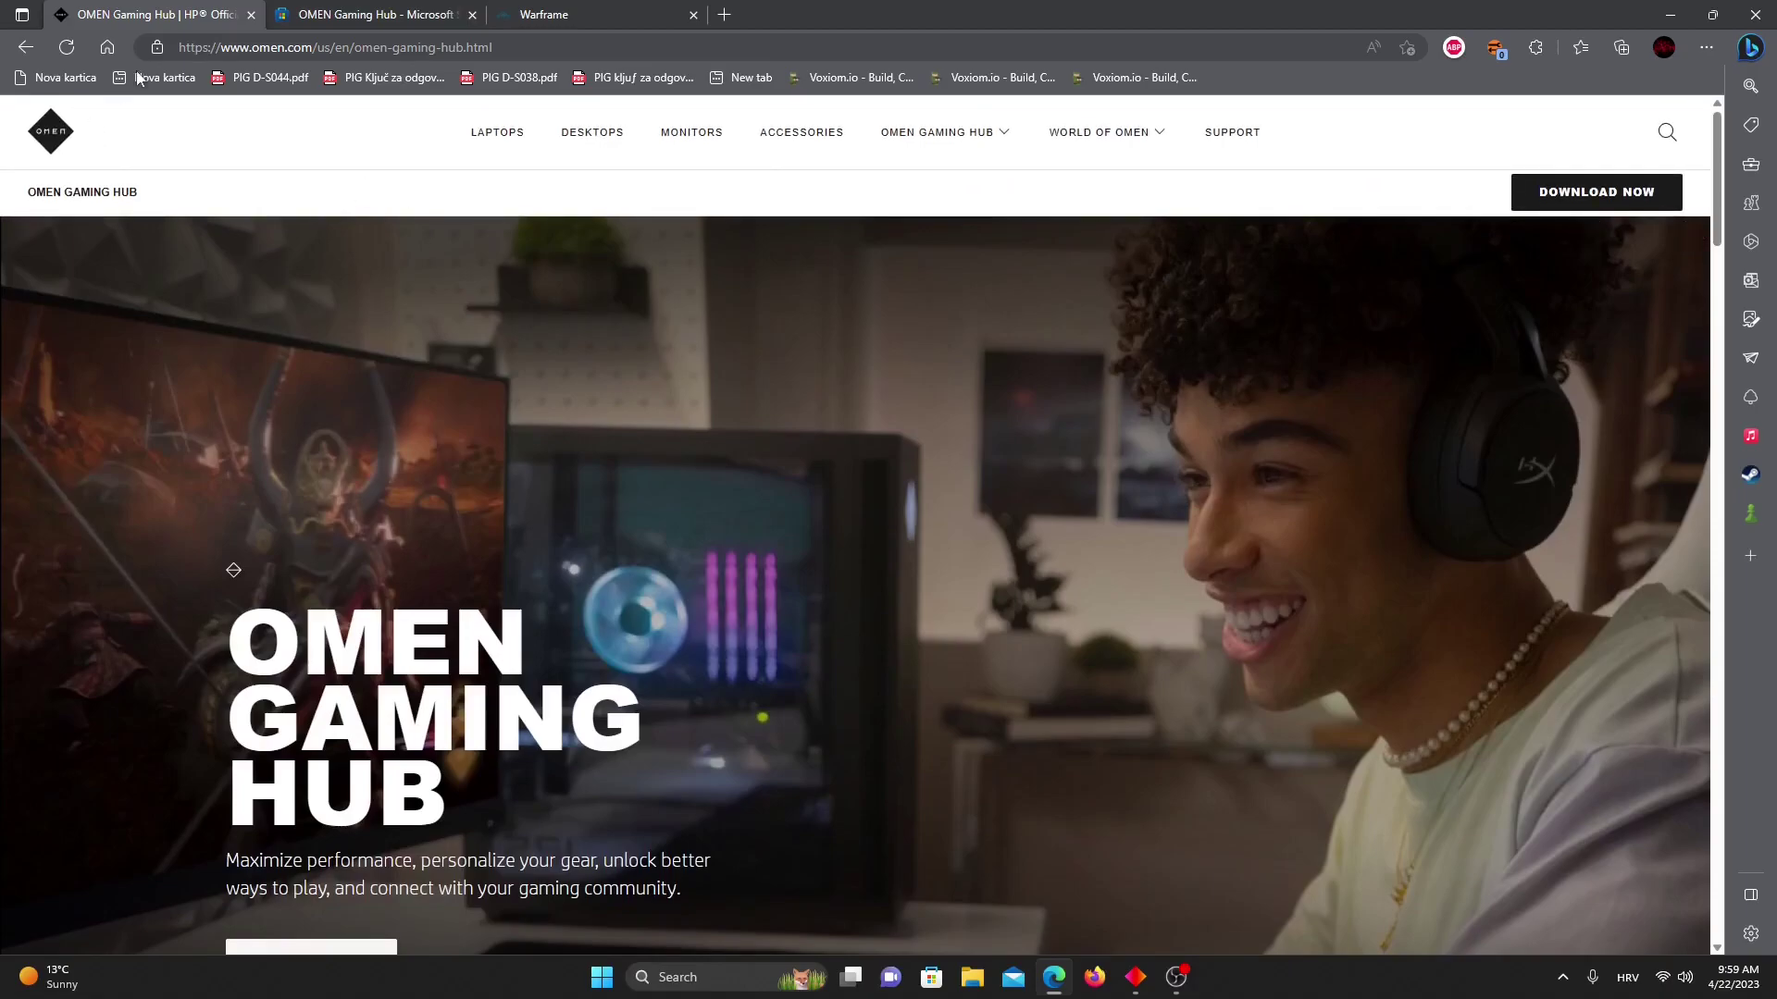
View the OMEN Gaming Hub Microsoft Store listing, close it, and launch OMEN Gaming Hub.
left_click(201, 46)
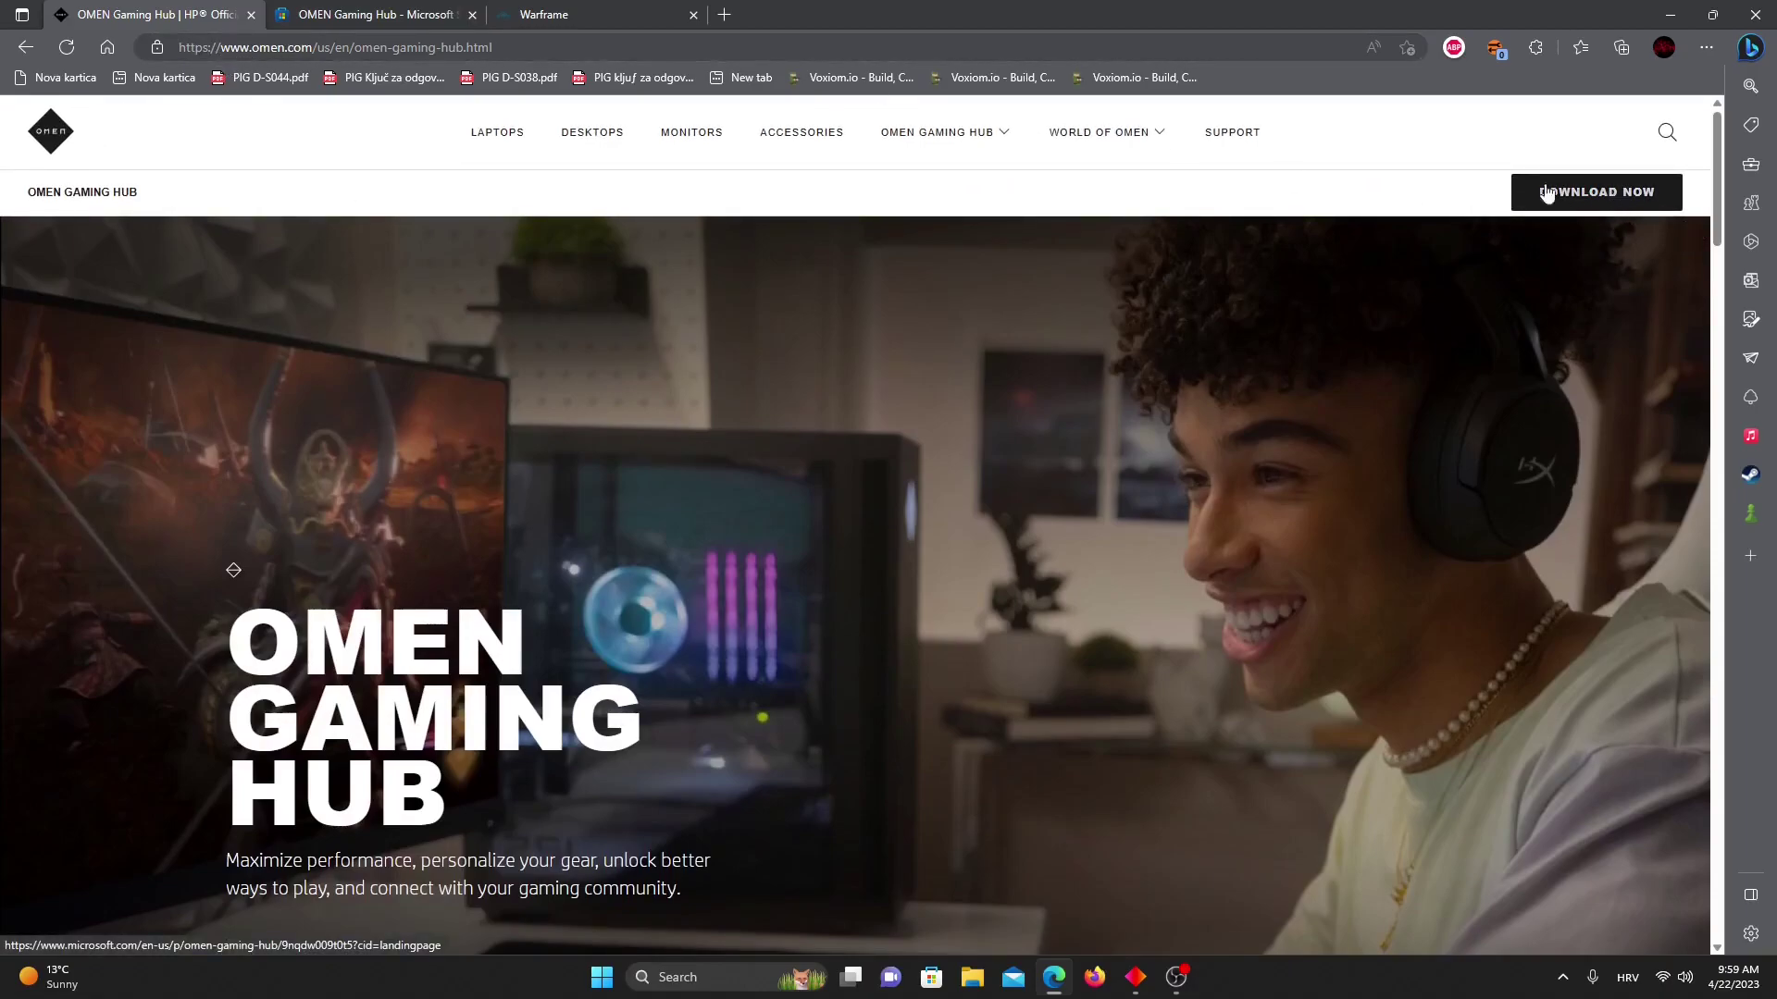
left_click(1606, 223)
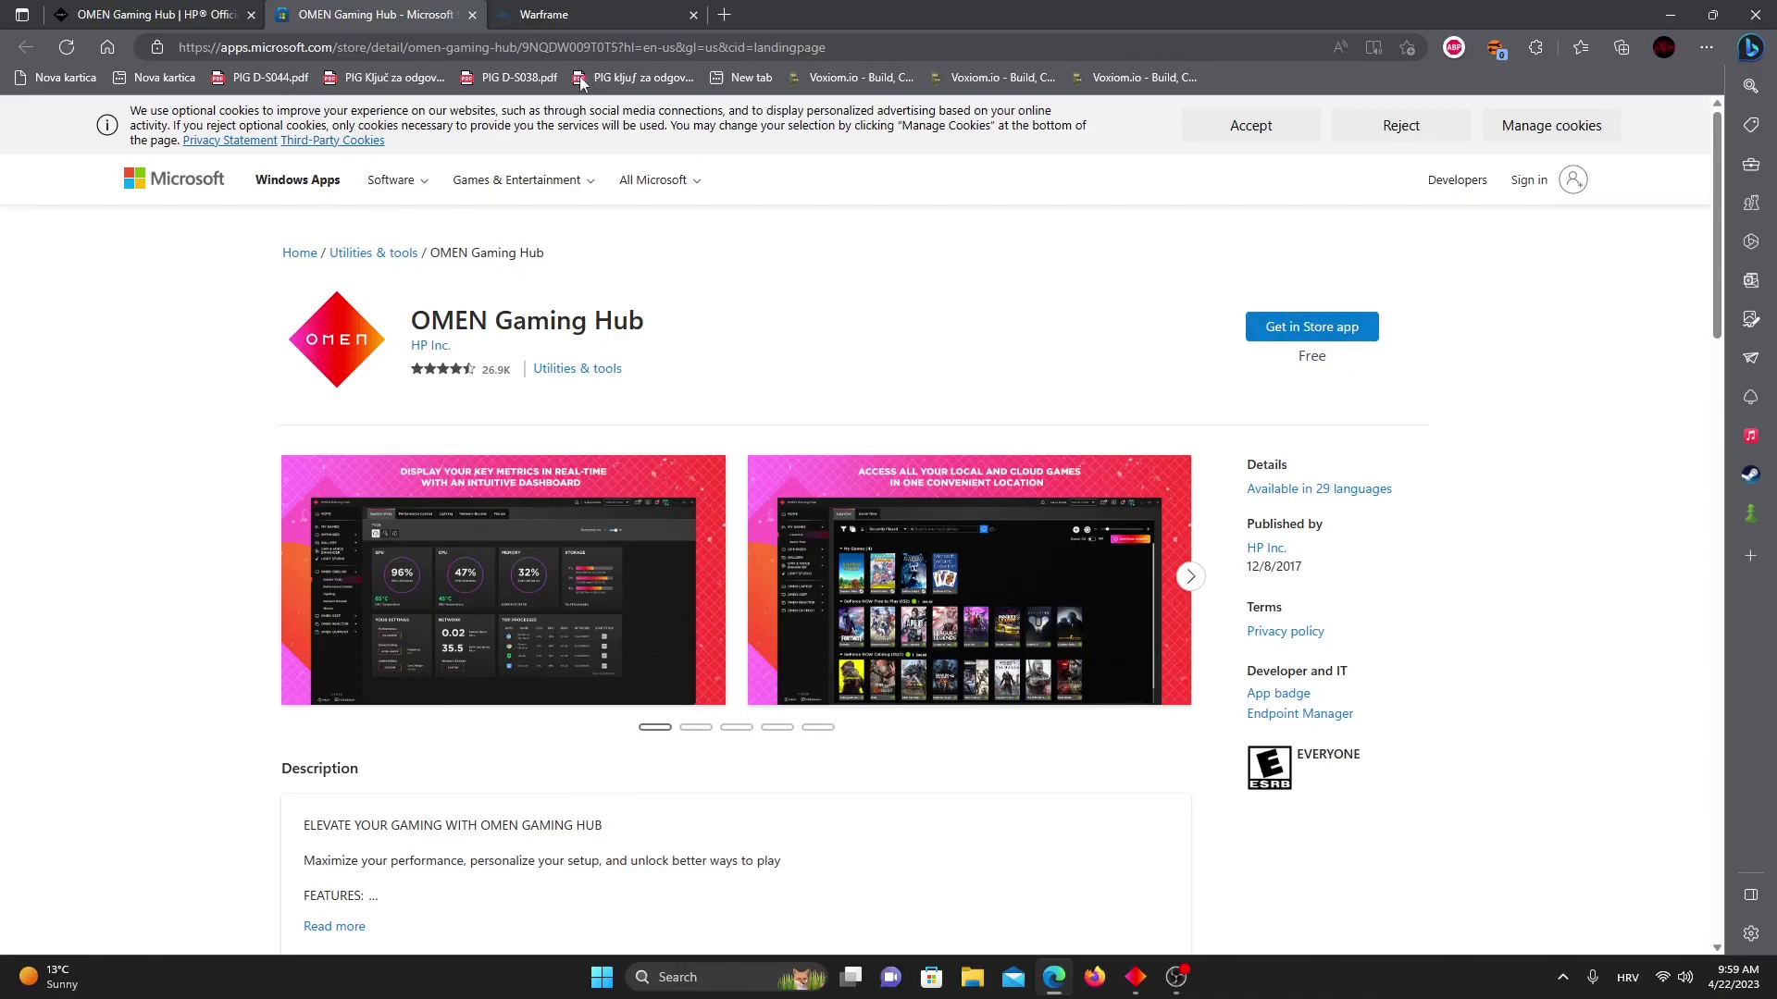
left_click(473, 16)
left_click(1136, 978)
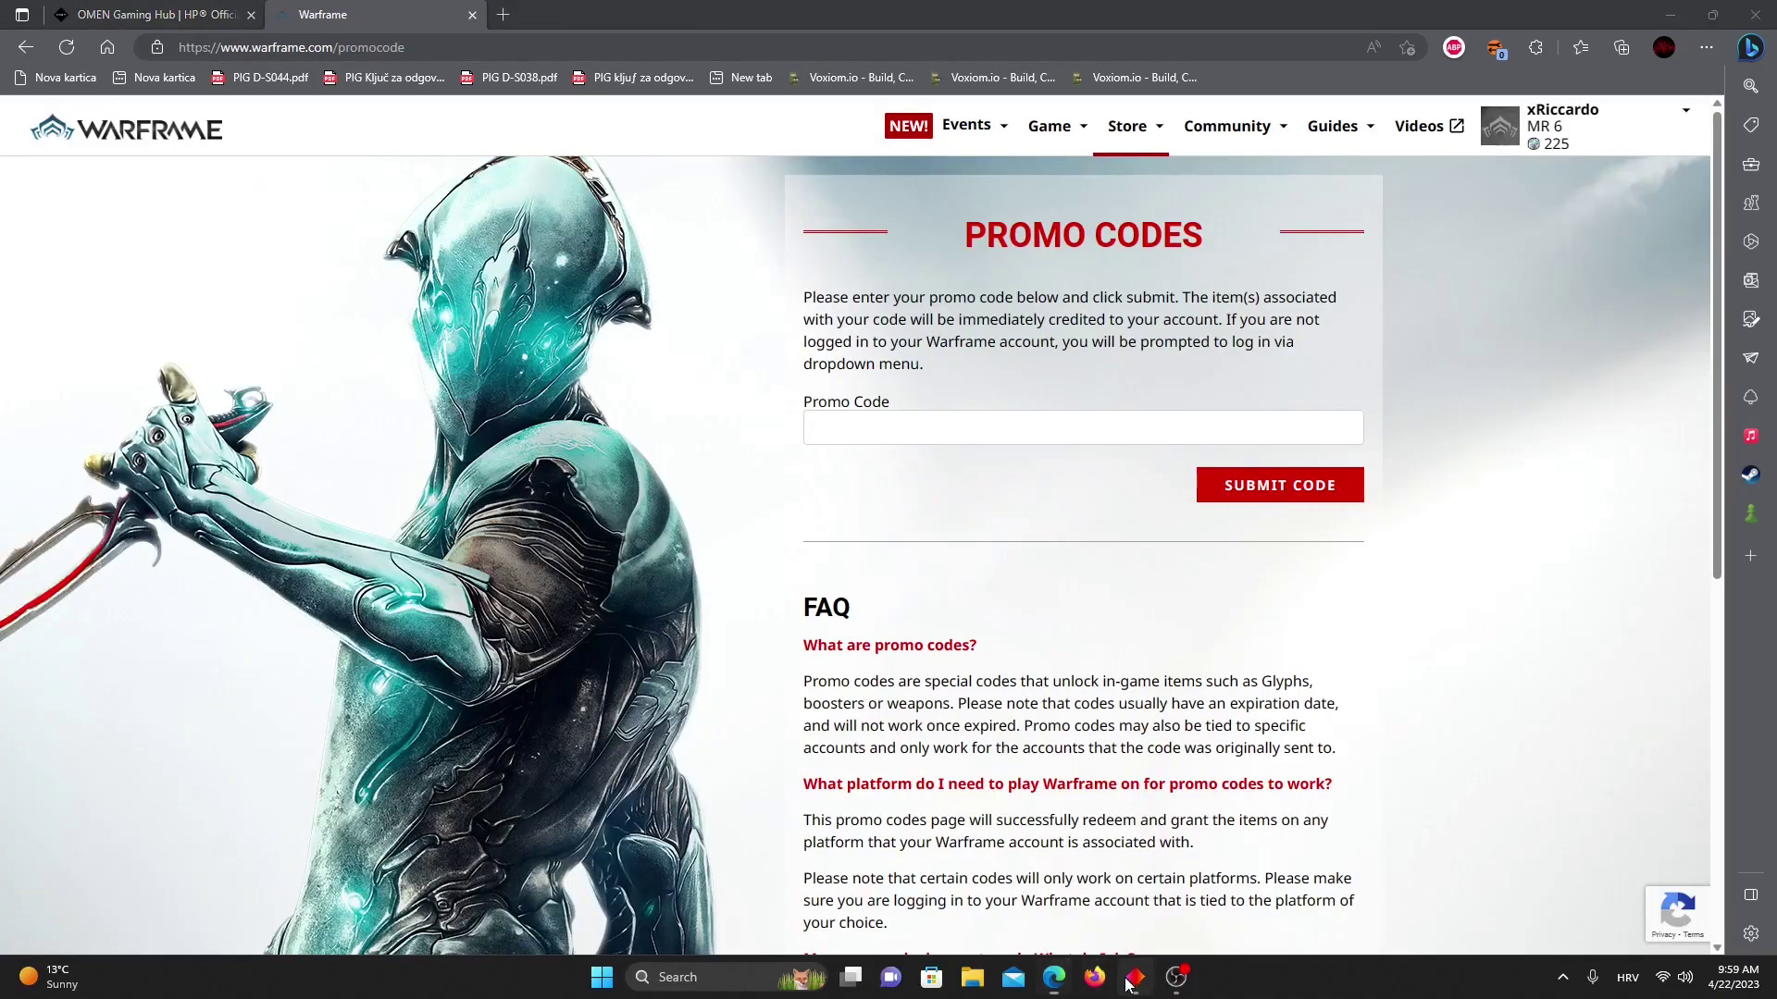
scroll(832, 555, "up", 4)
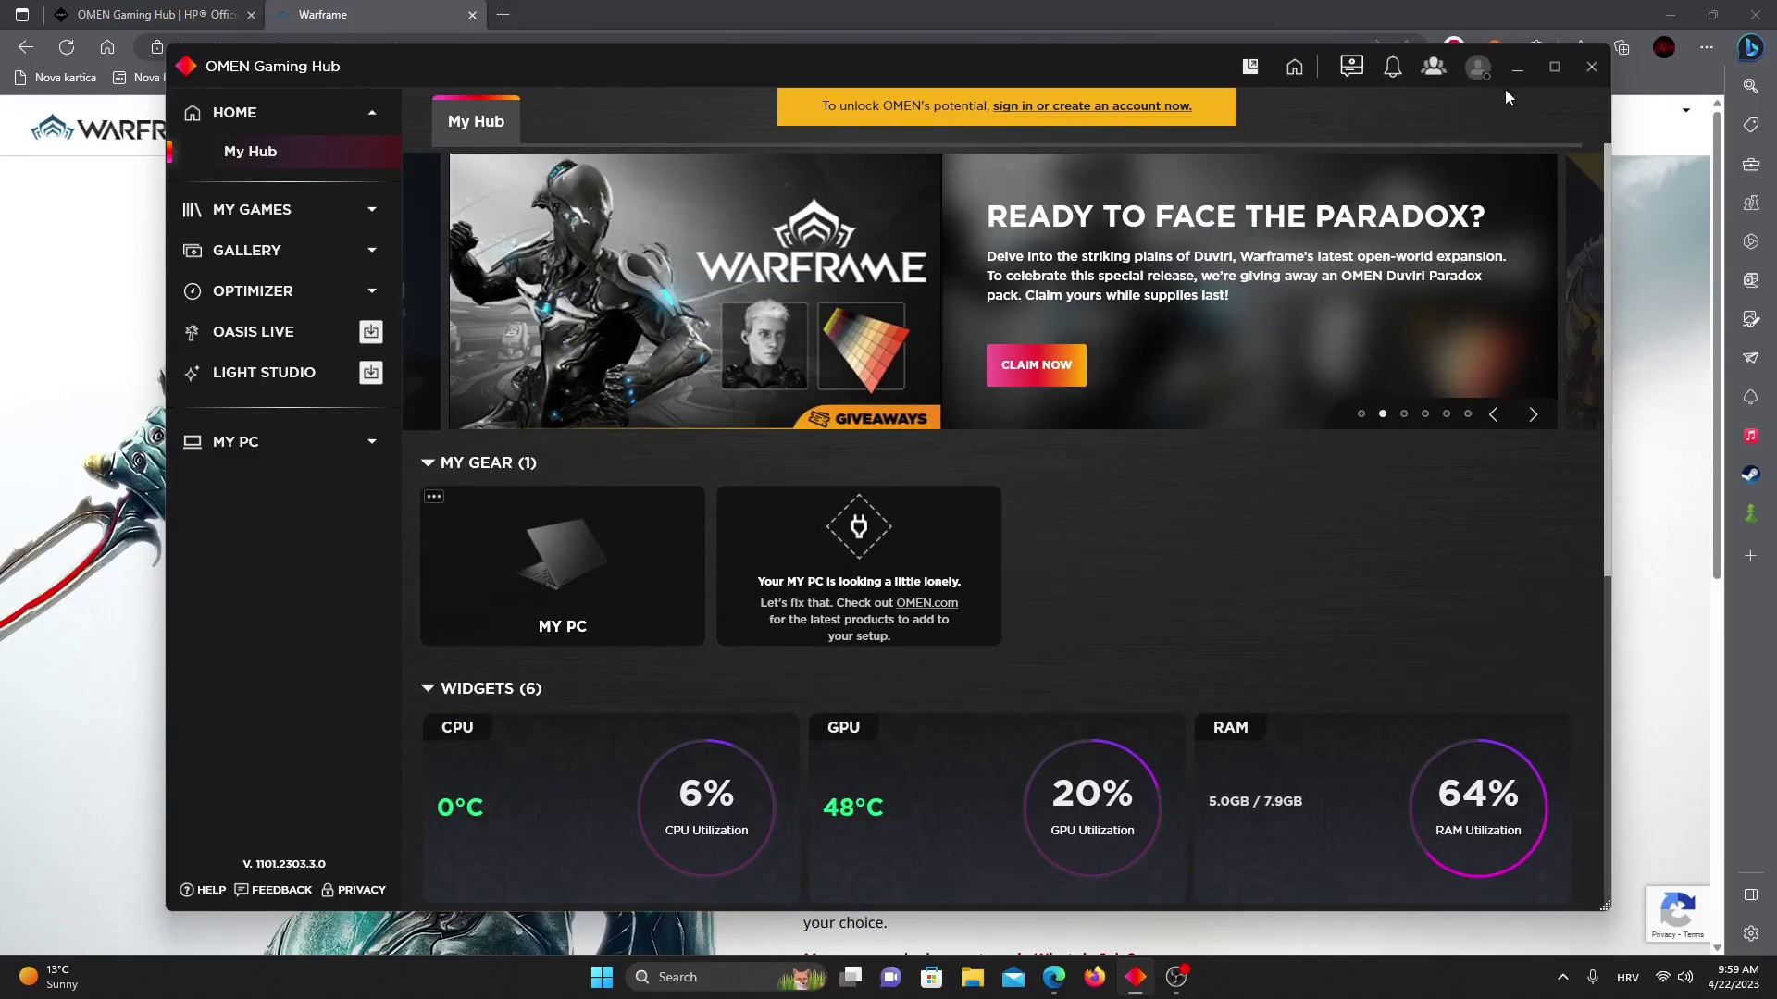
scroll(1056, 488, "down", 1)
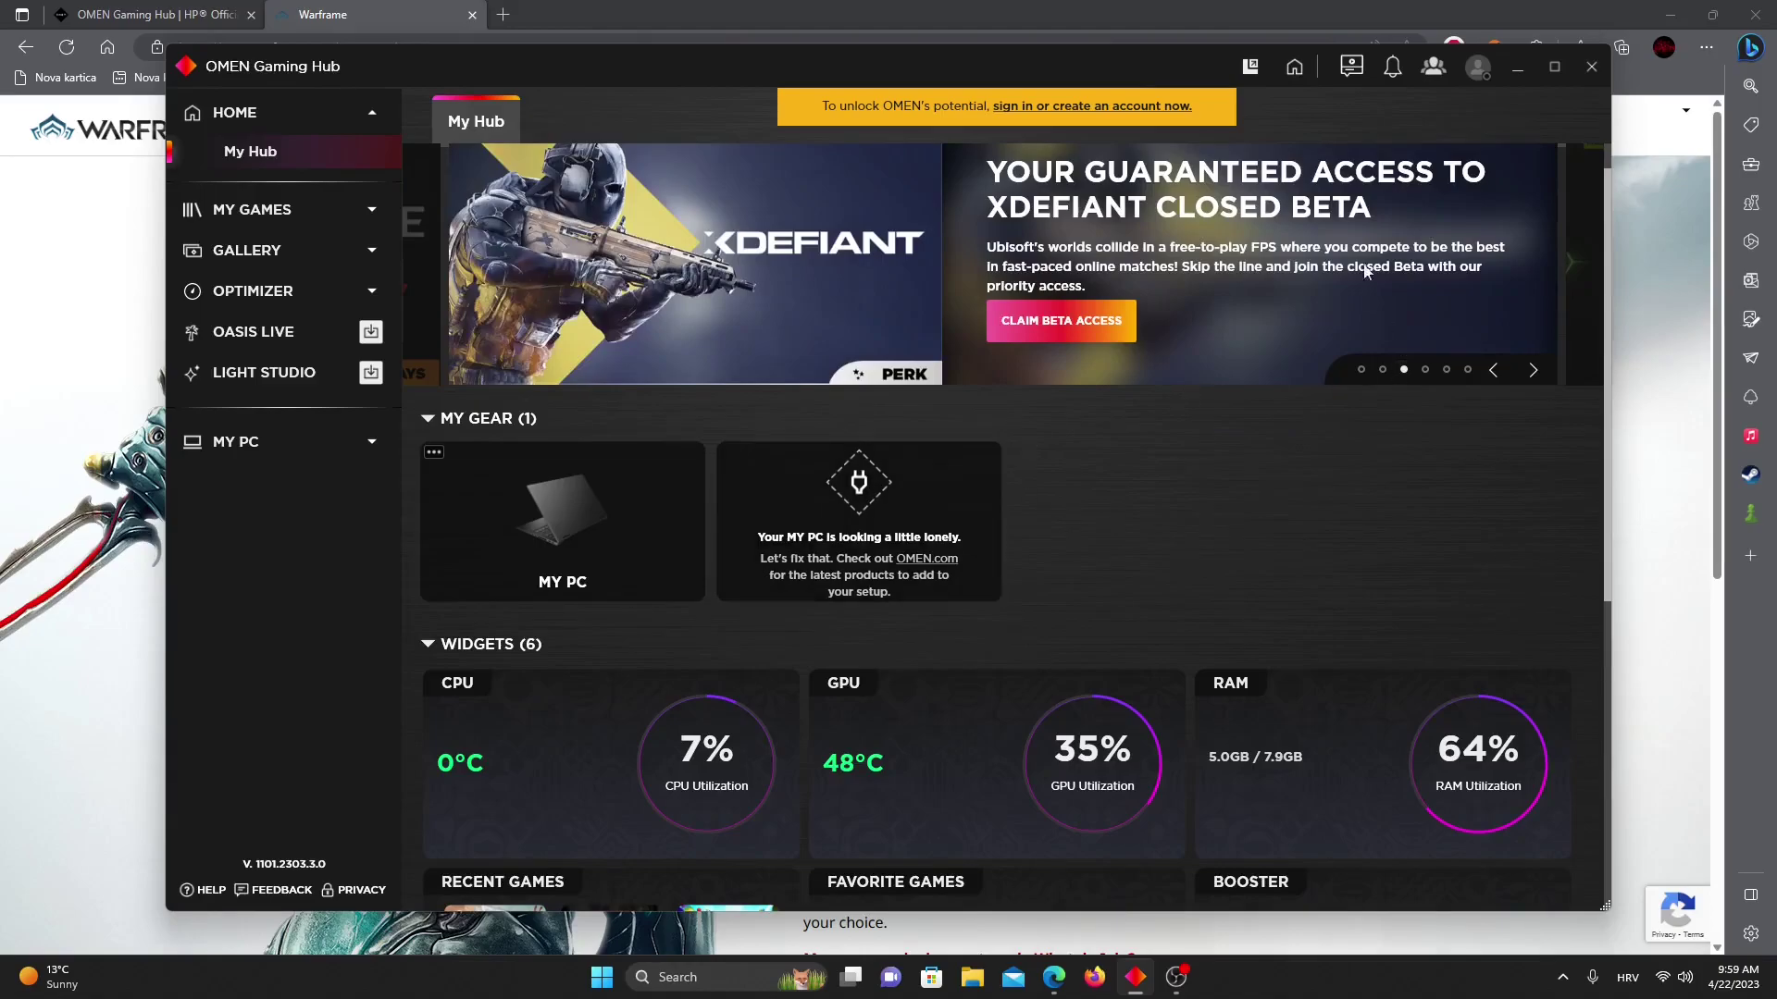
scroll(1018, 420, "down", 3)
scroll(828, 504, "down", 3)
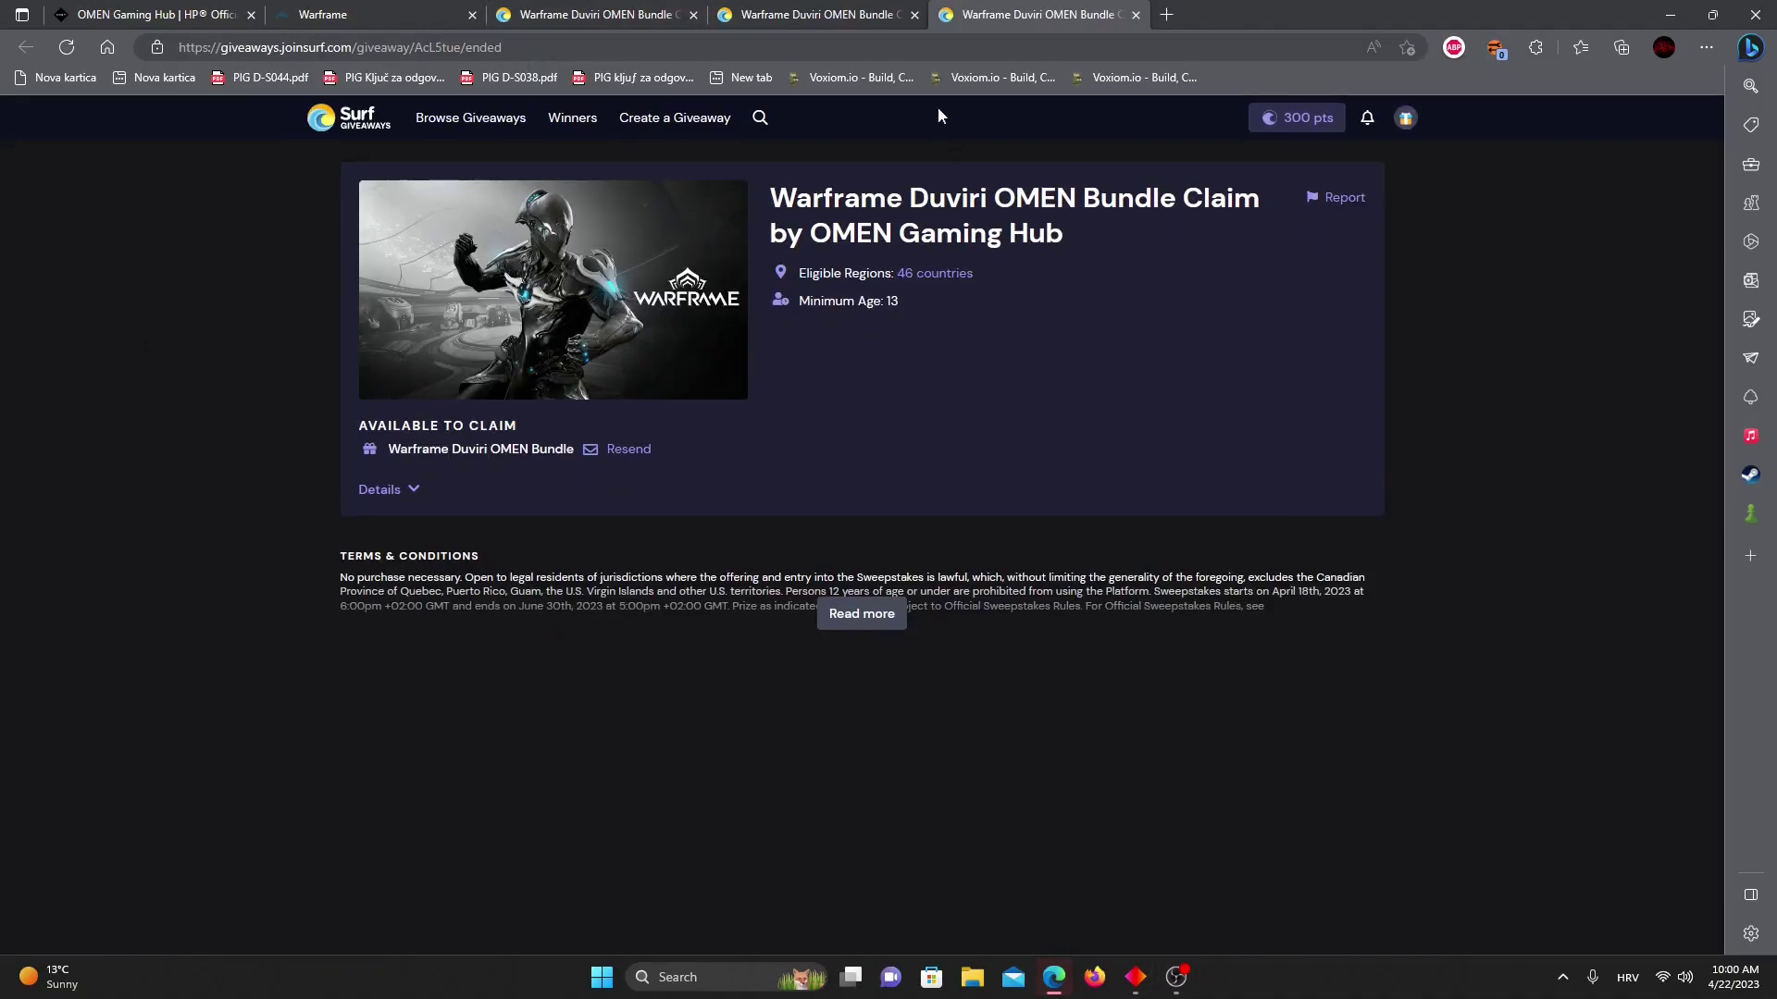
Expand the giveaway Details across the duplicate giveaway tabs, then close the duplicates.
left_click(809, 15)
left_click(1003, 8)
left_click(389, 489)
left_click(820, 17)
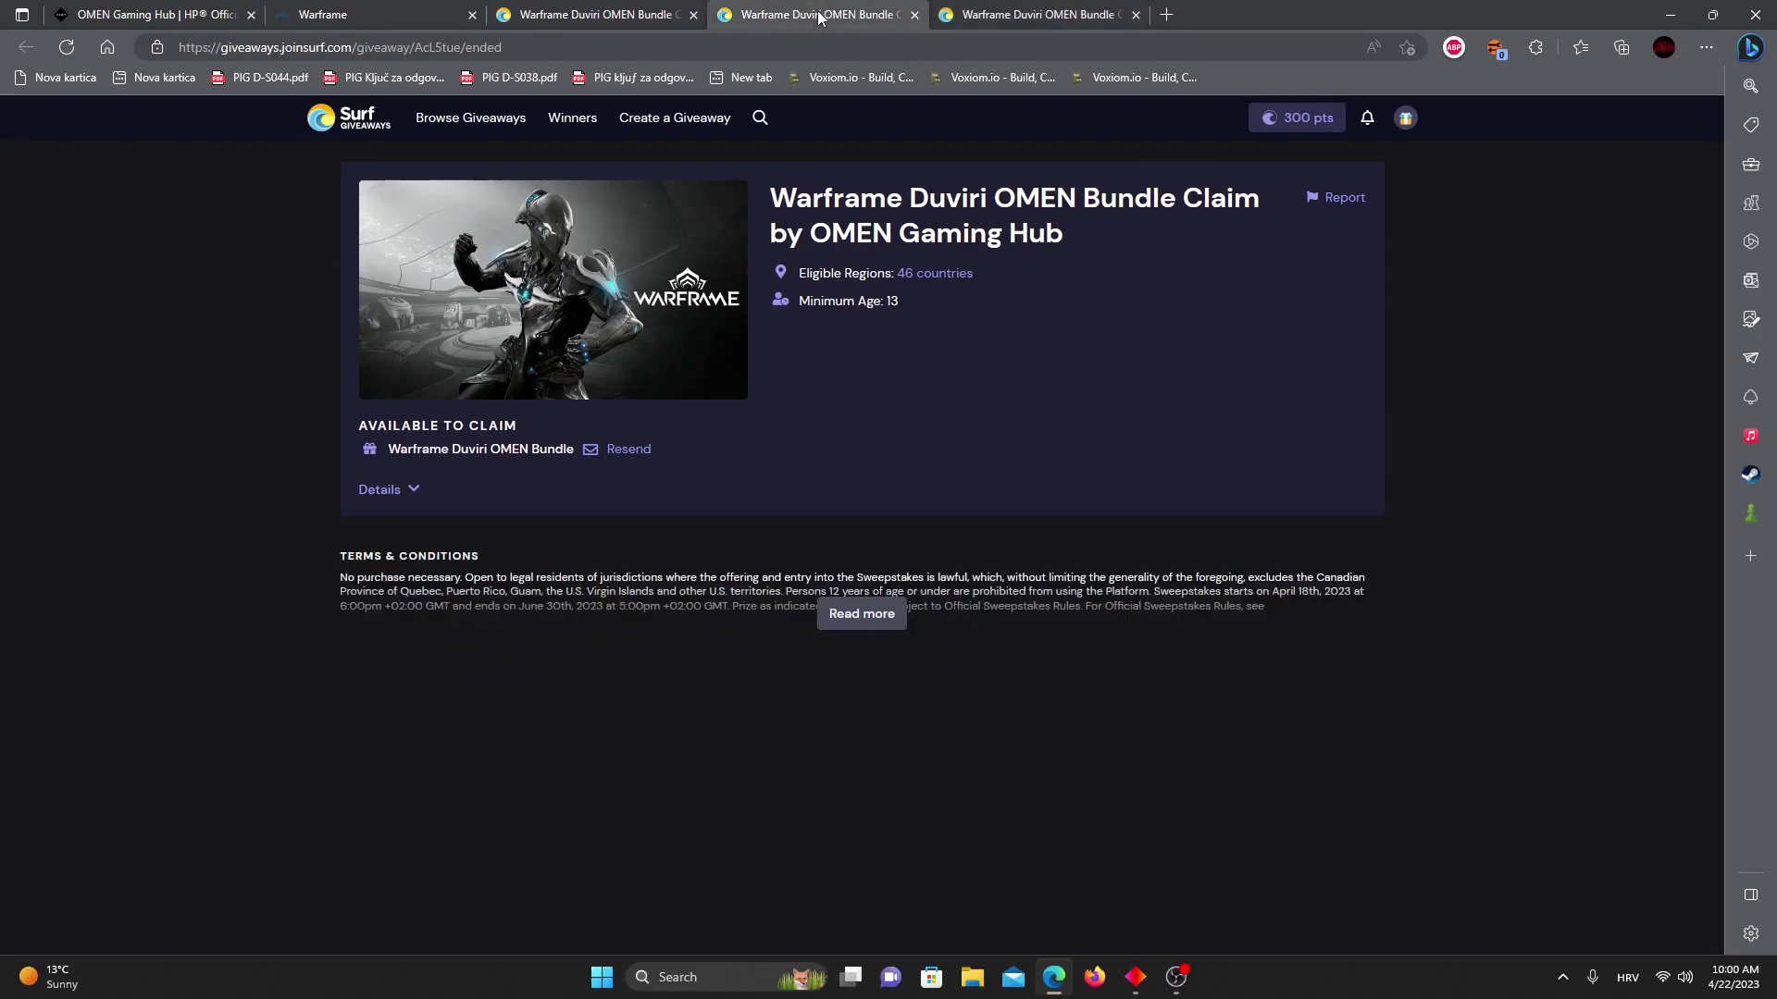
left_click(404, 494)
left_click(595, 16)
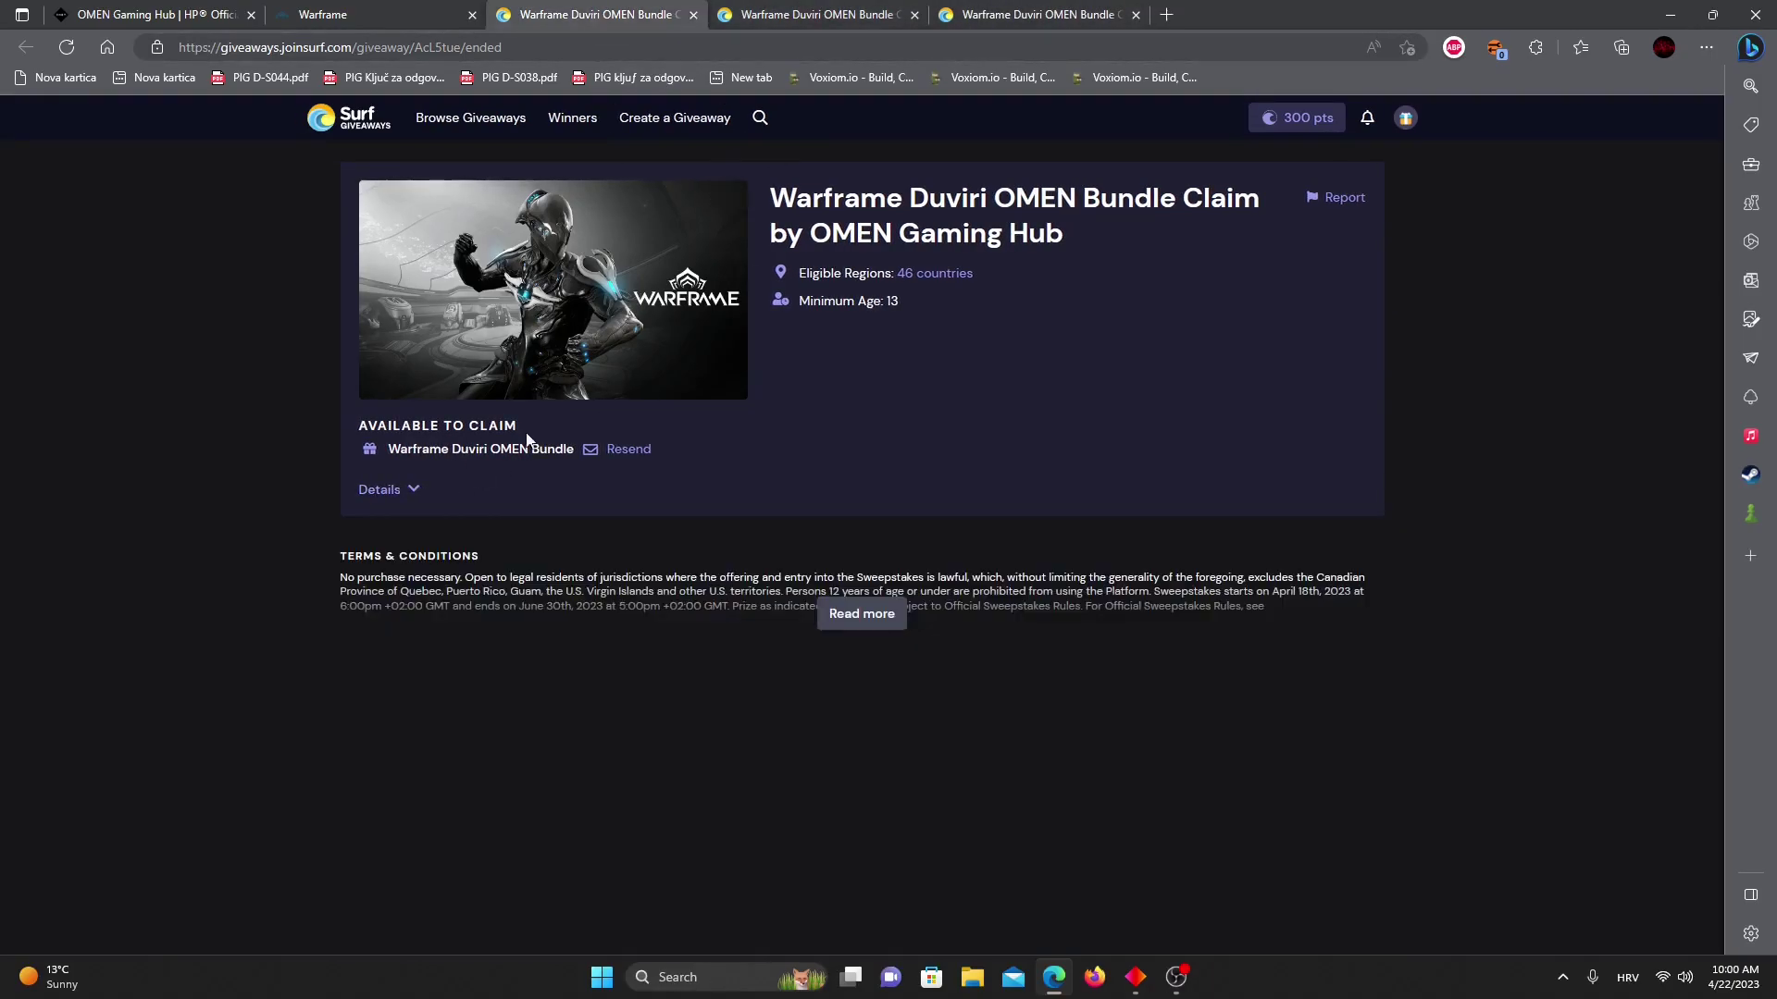
left_click(416, 492)
left_click(693, 16)
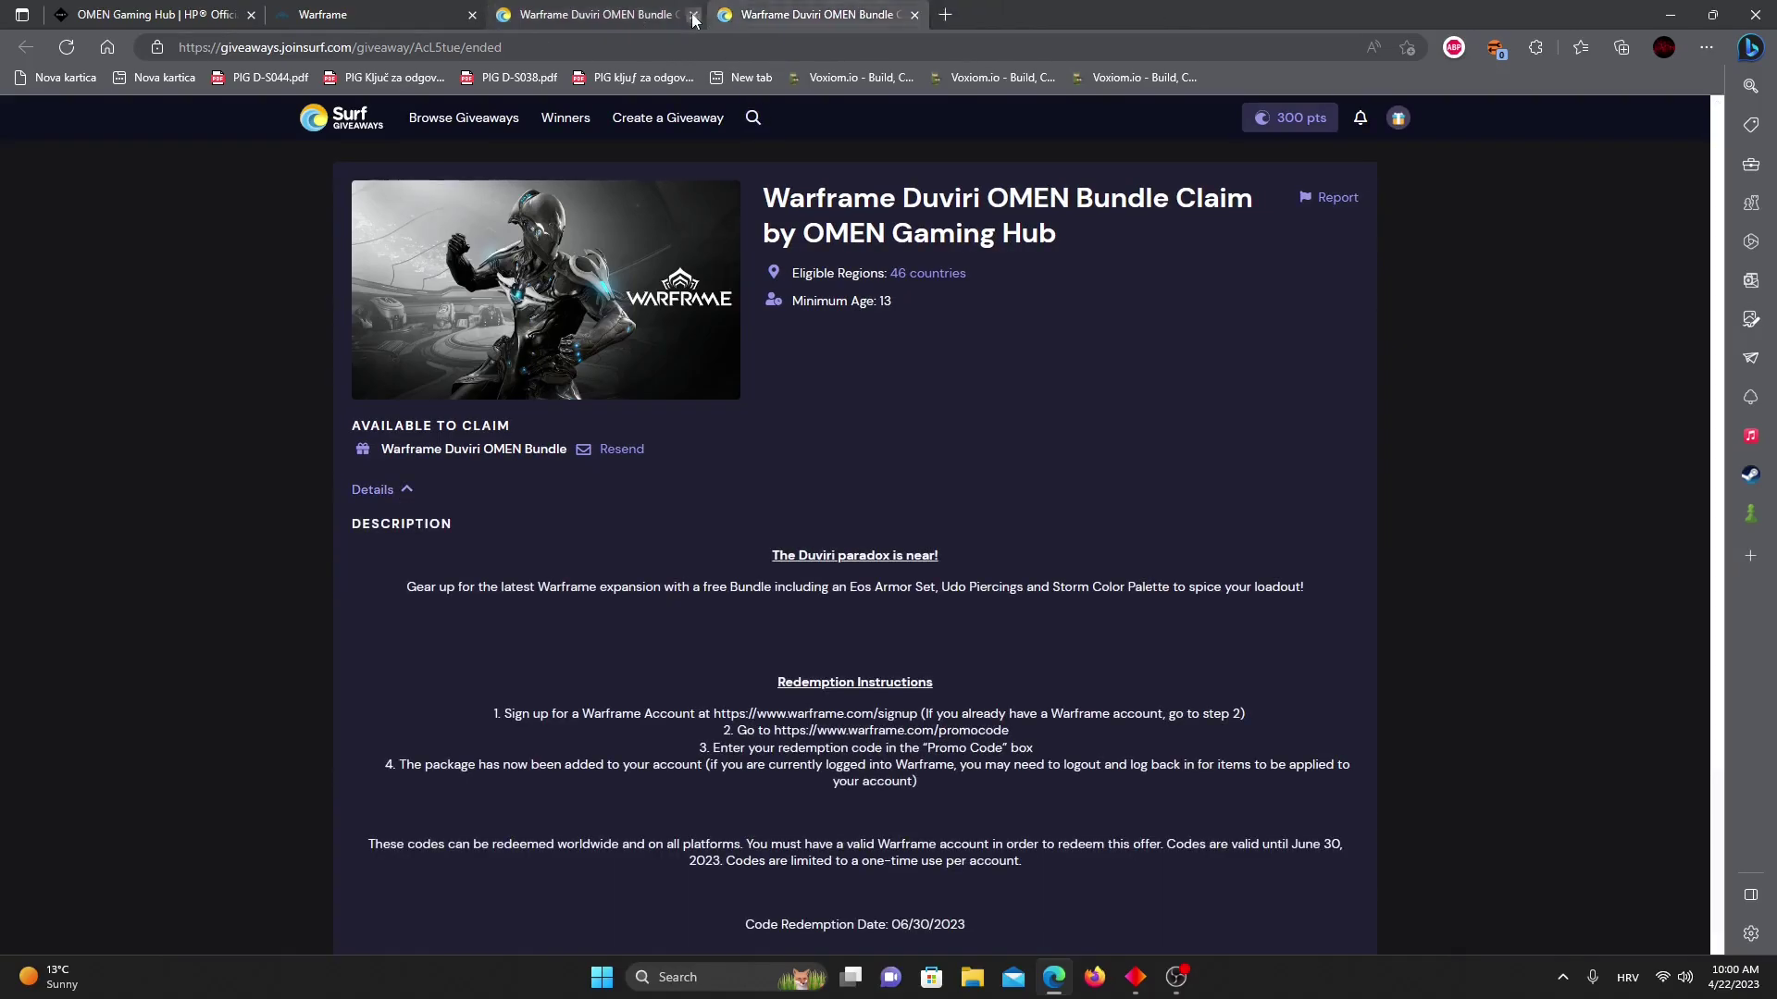
Reopen the Warframe Duviri OMEN Bundle giveaway from the hub and expand its redemption details.
left_click(1176, 976)
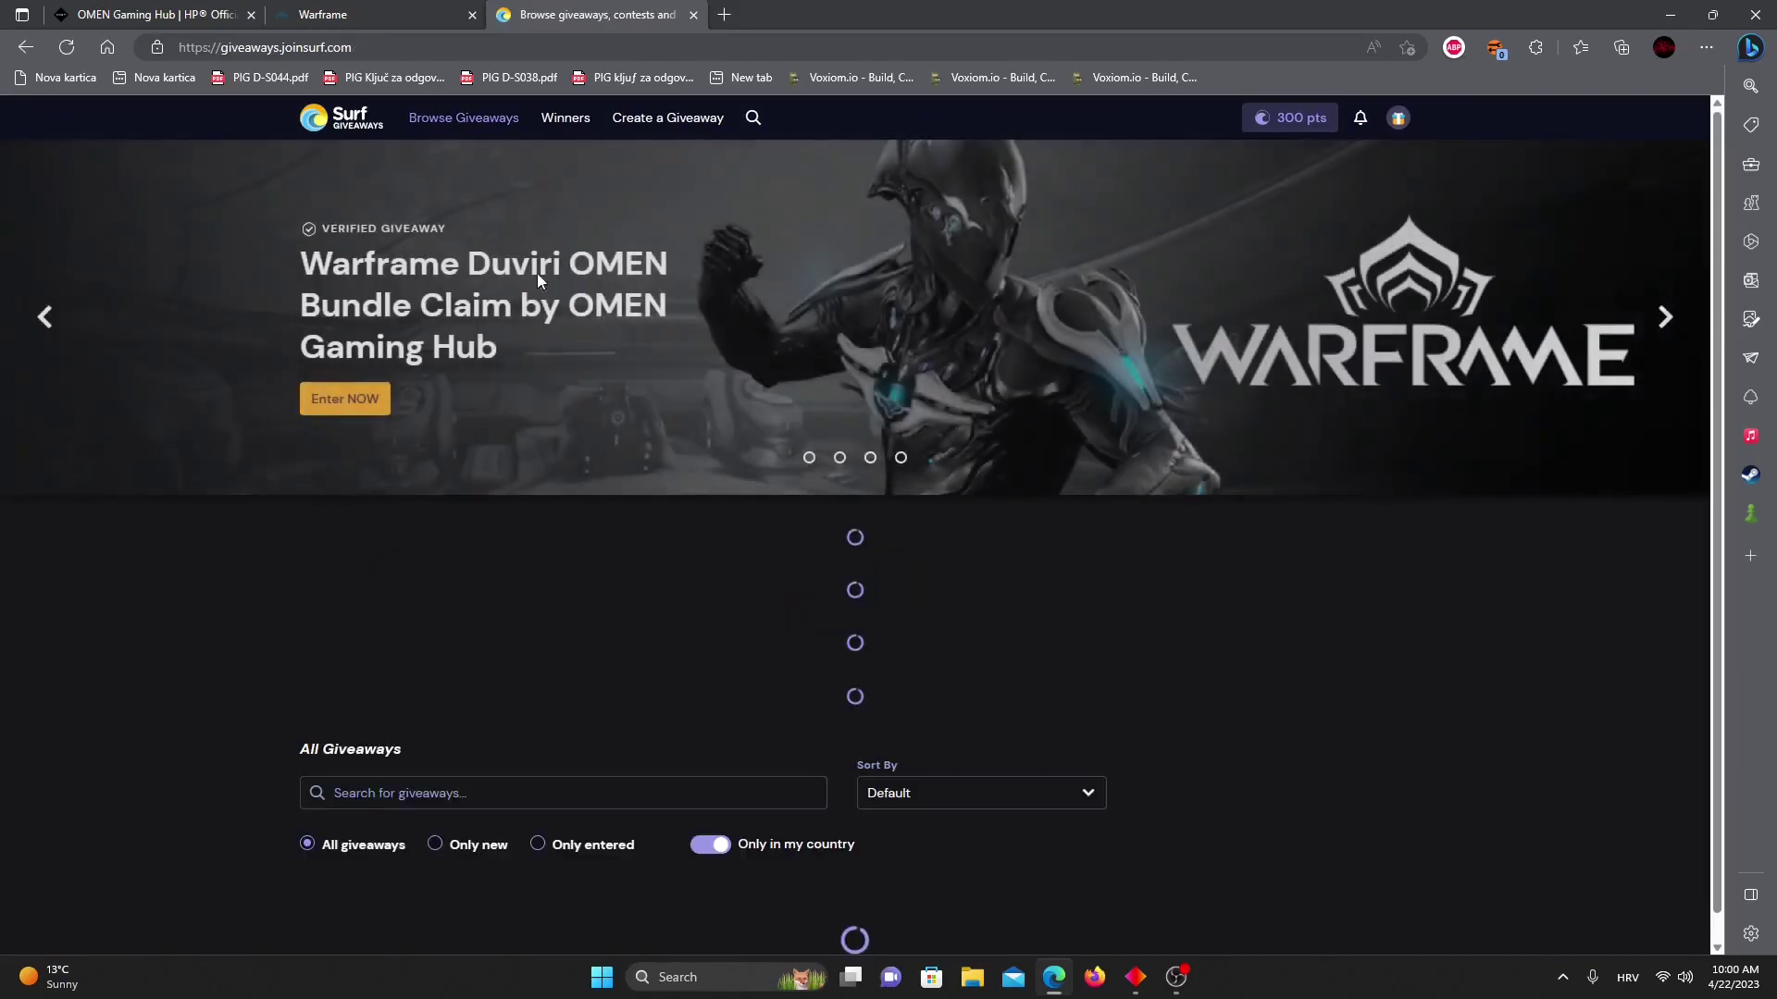
scroll(398, 723, "down", 5)
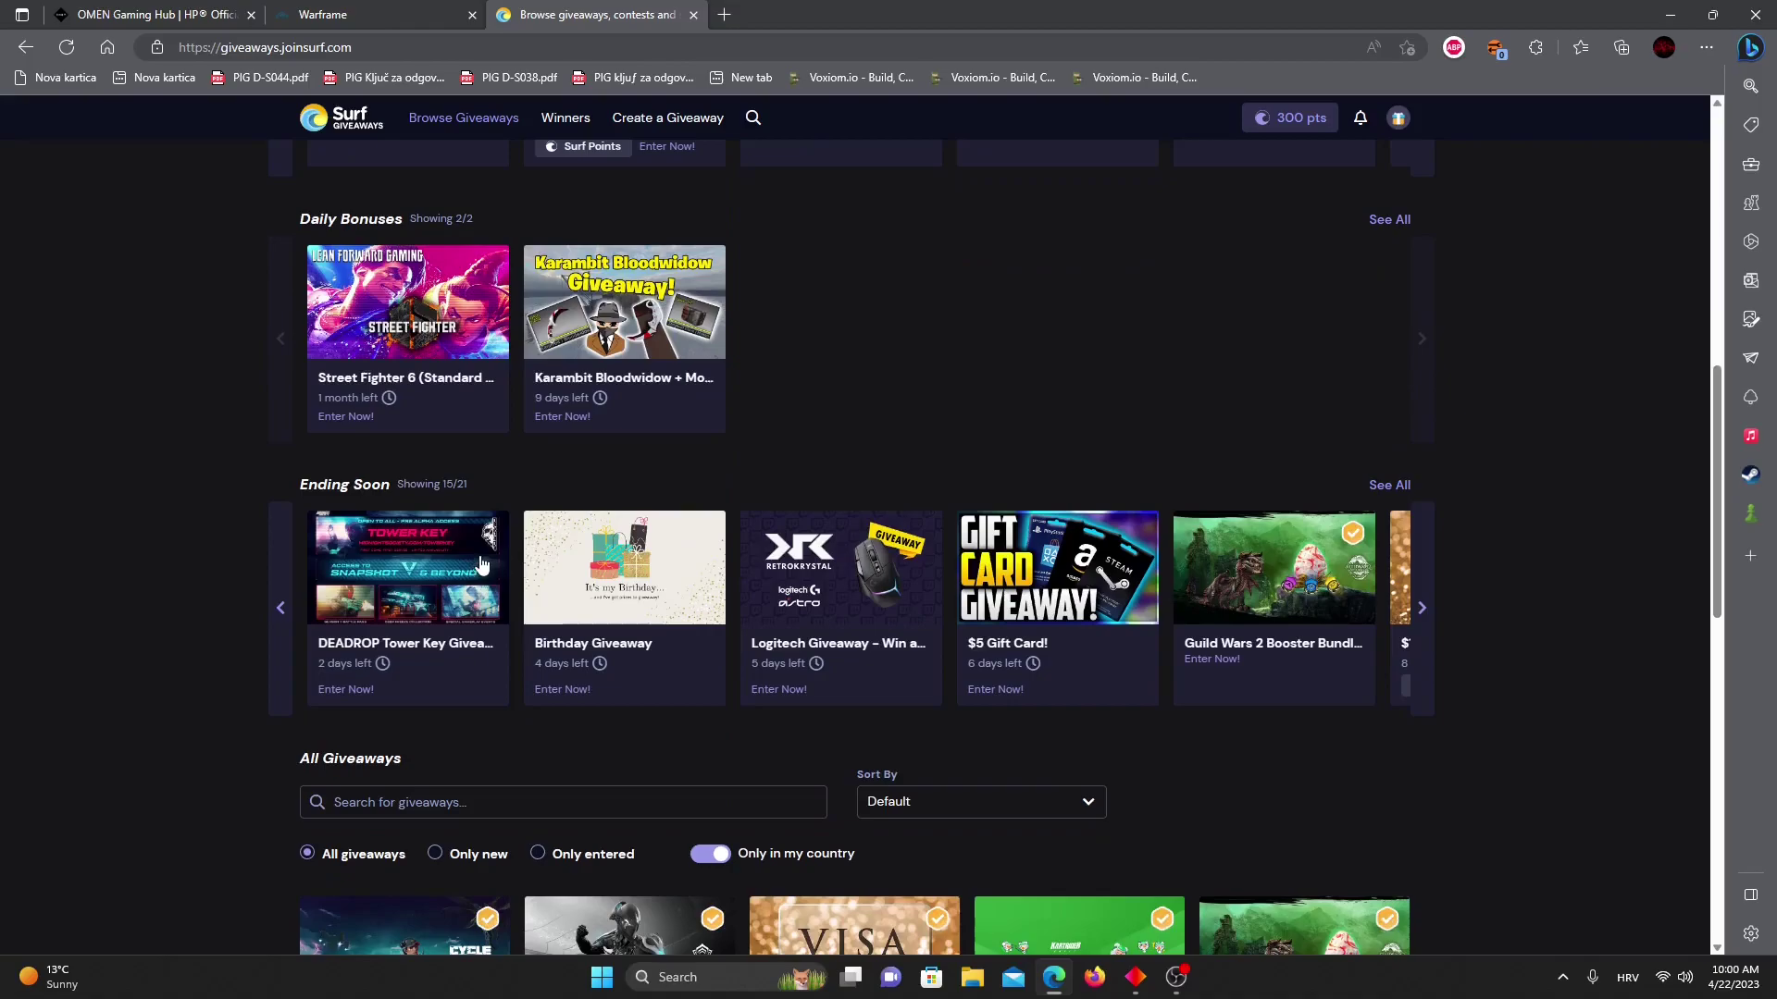
scroll(420, 642, "down", 3)
left_click(597, 605)
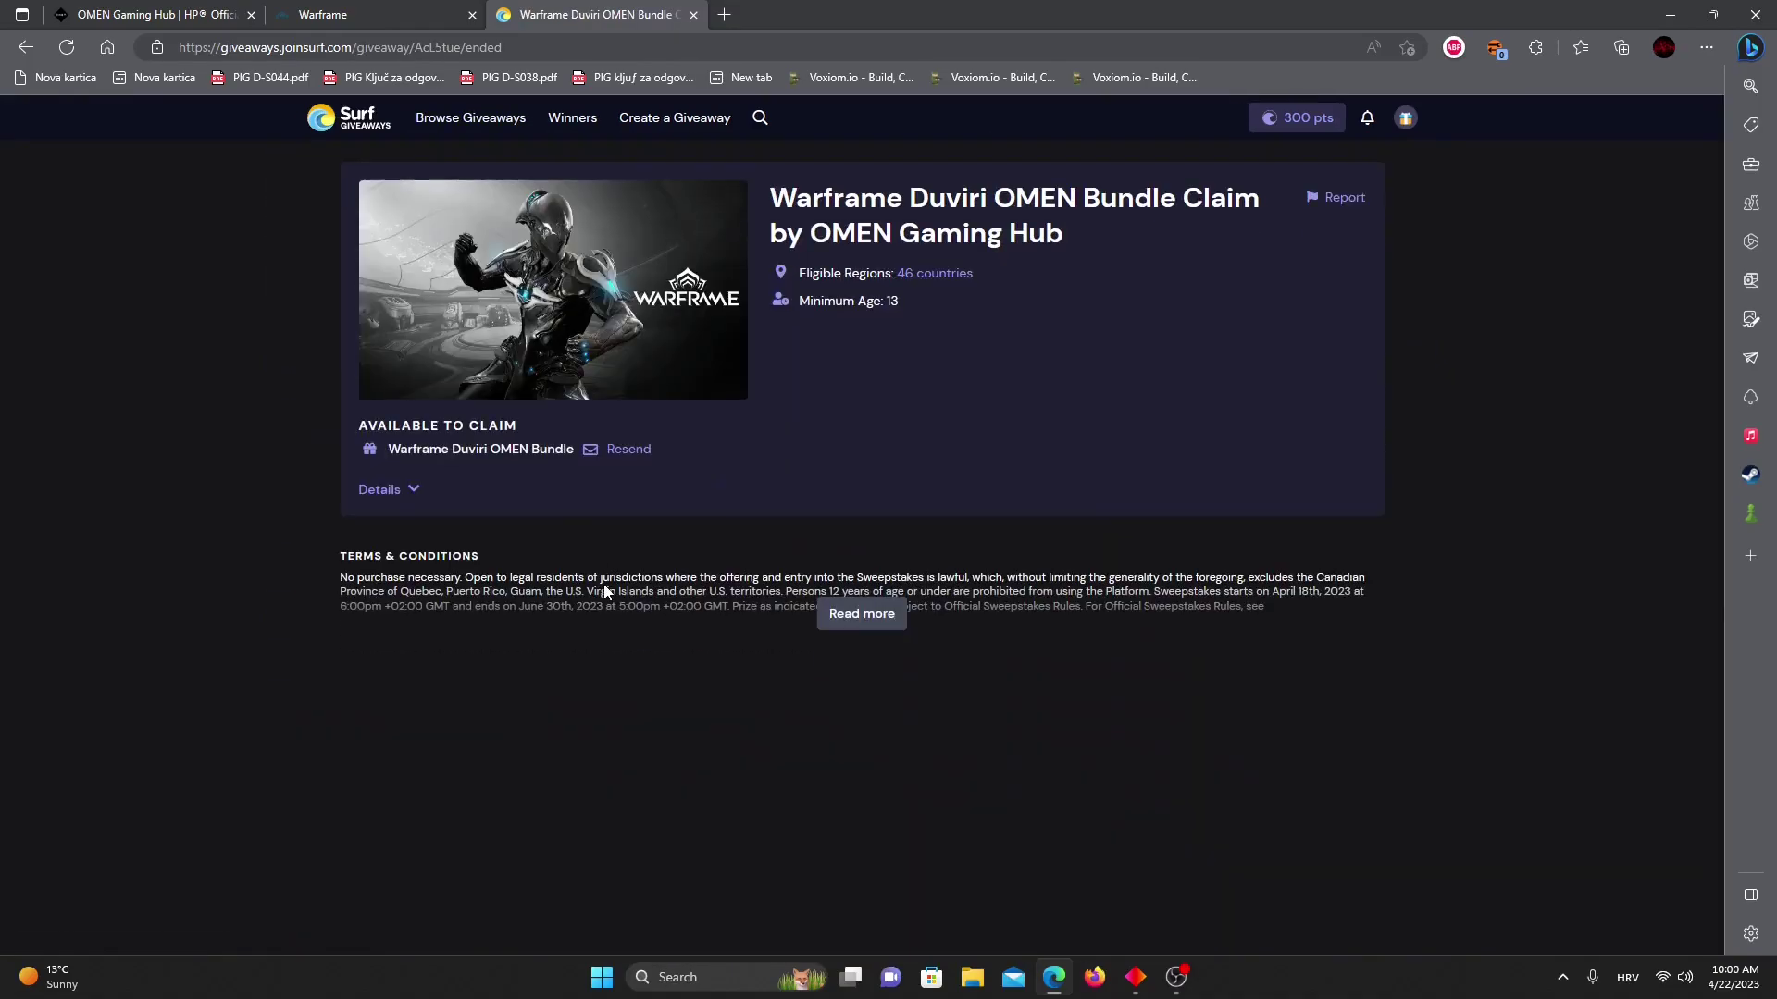
left_click(388, 489)
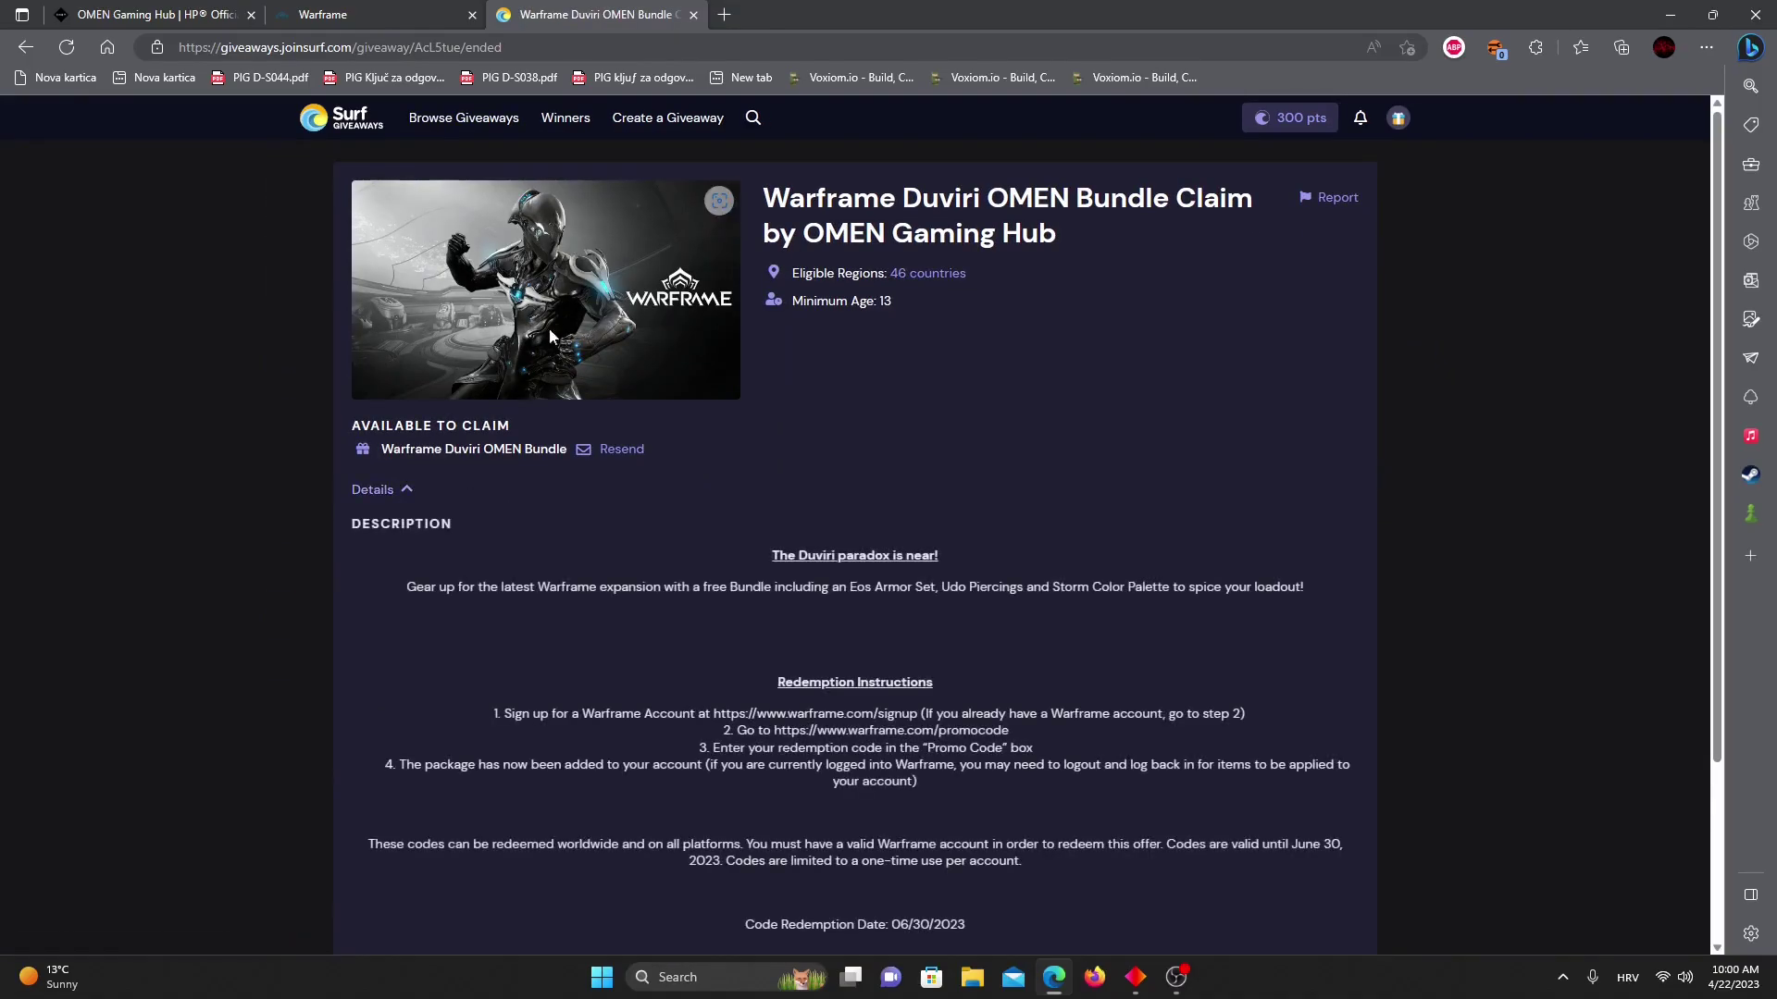
left_click(470, 117)
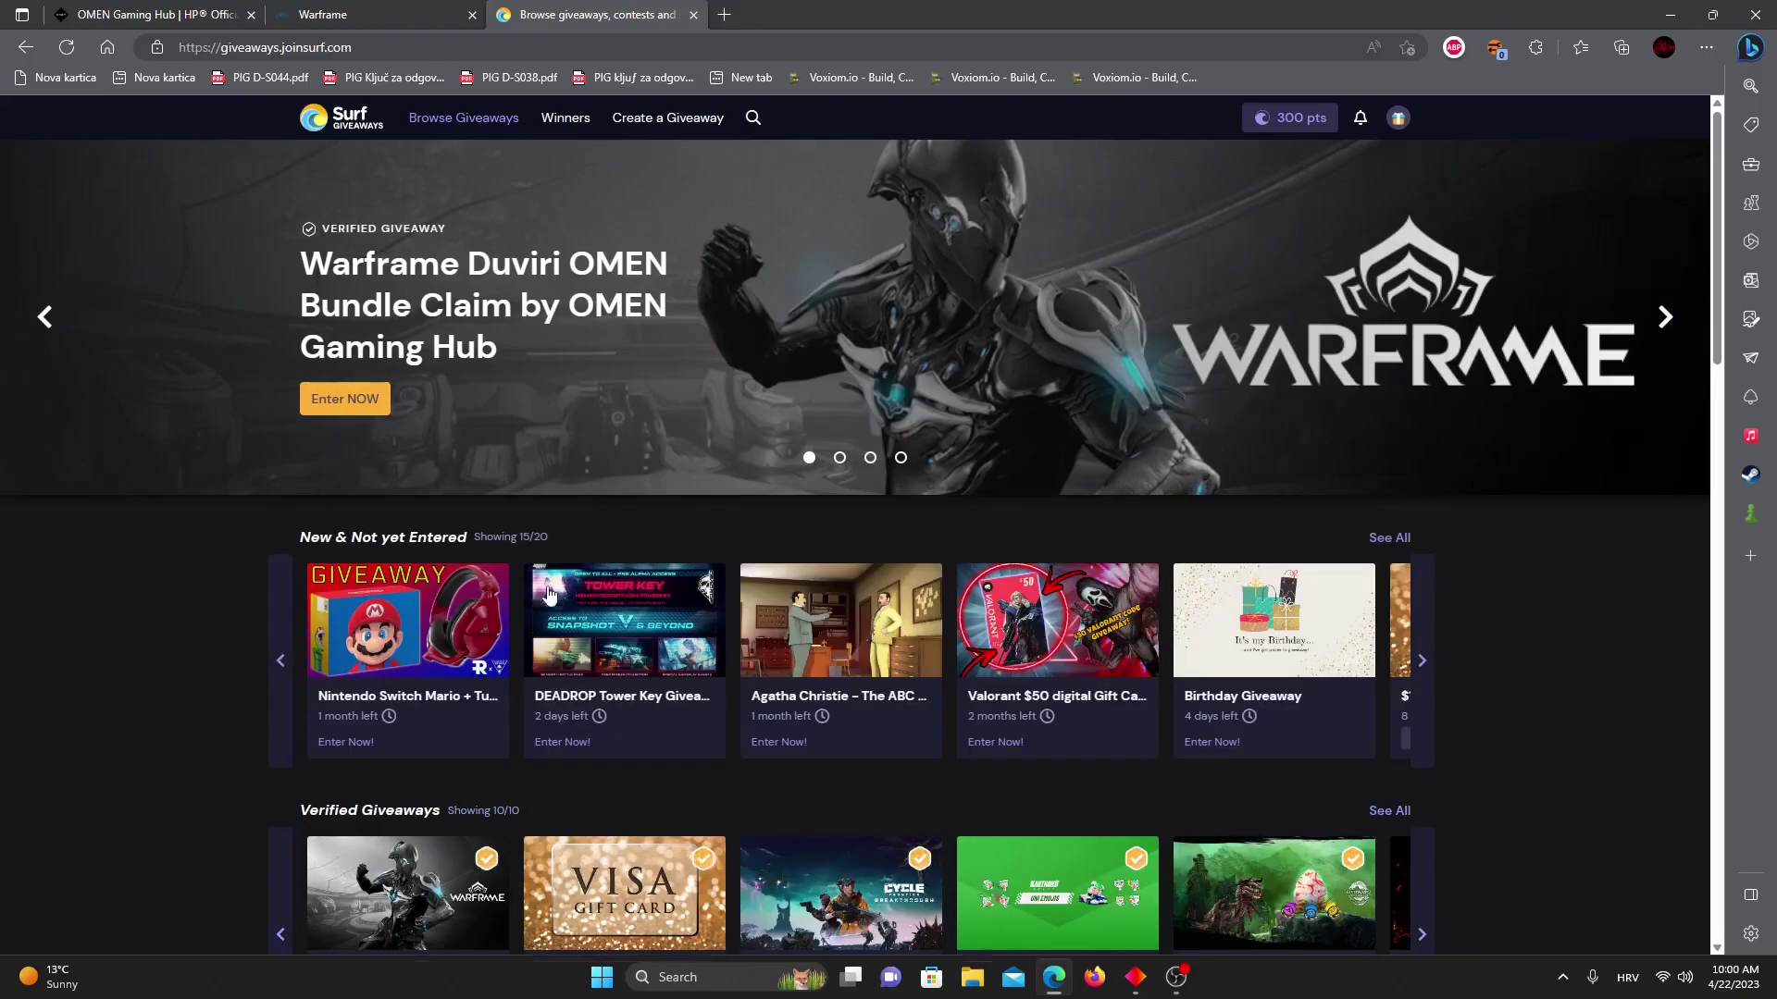
scroll(451, 494, "down", 4)
left_click(432, 417)
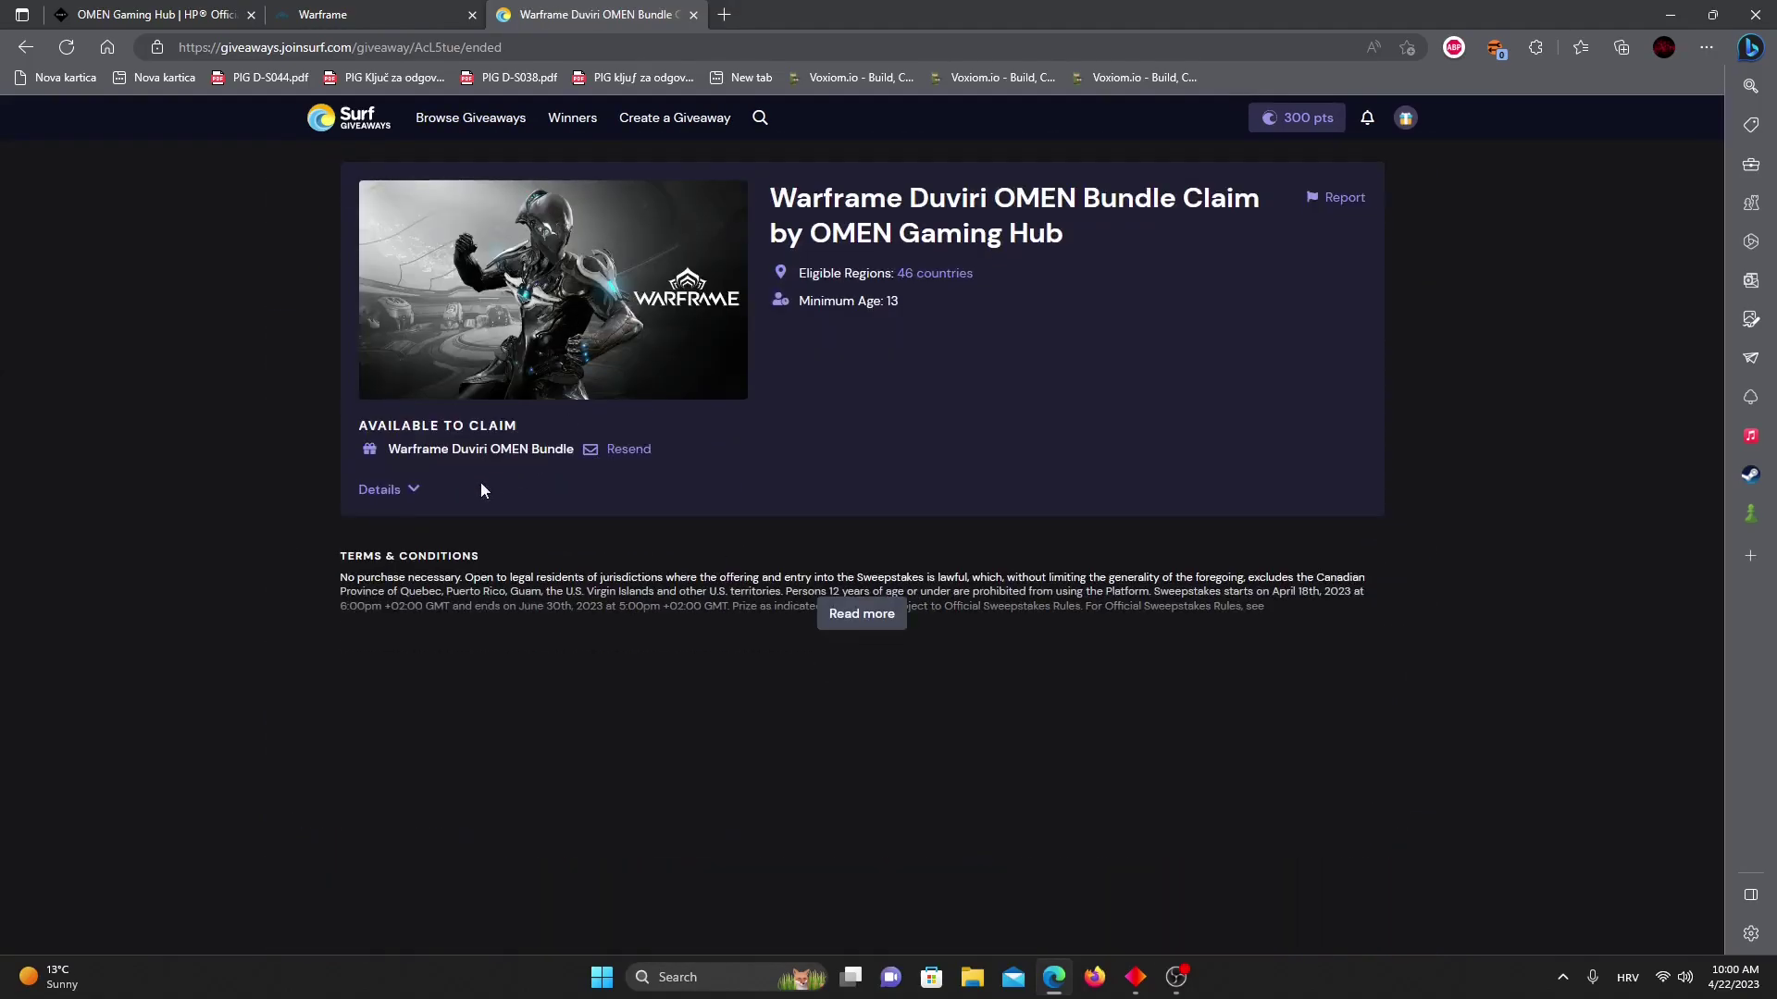
left_click(381, 490)
scroll(803, 573, "down", 2)
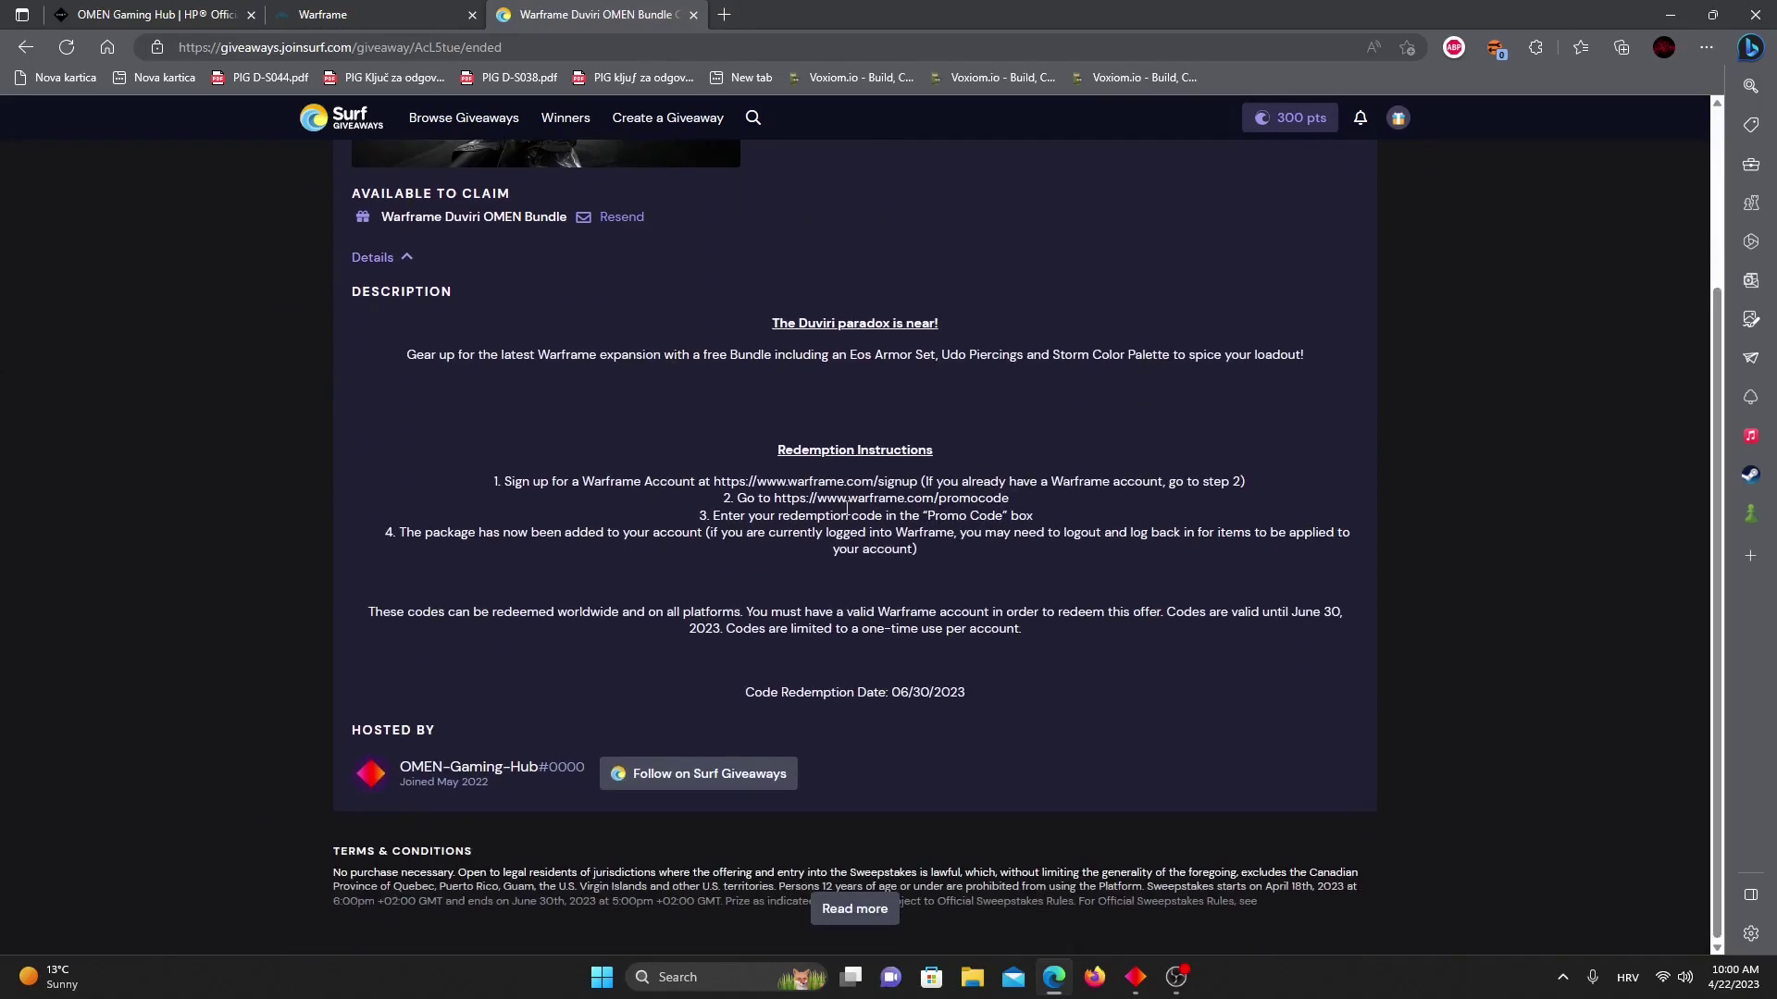
left_click(409, 14)
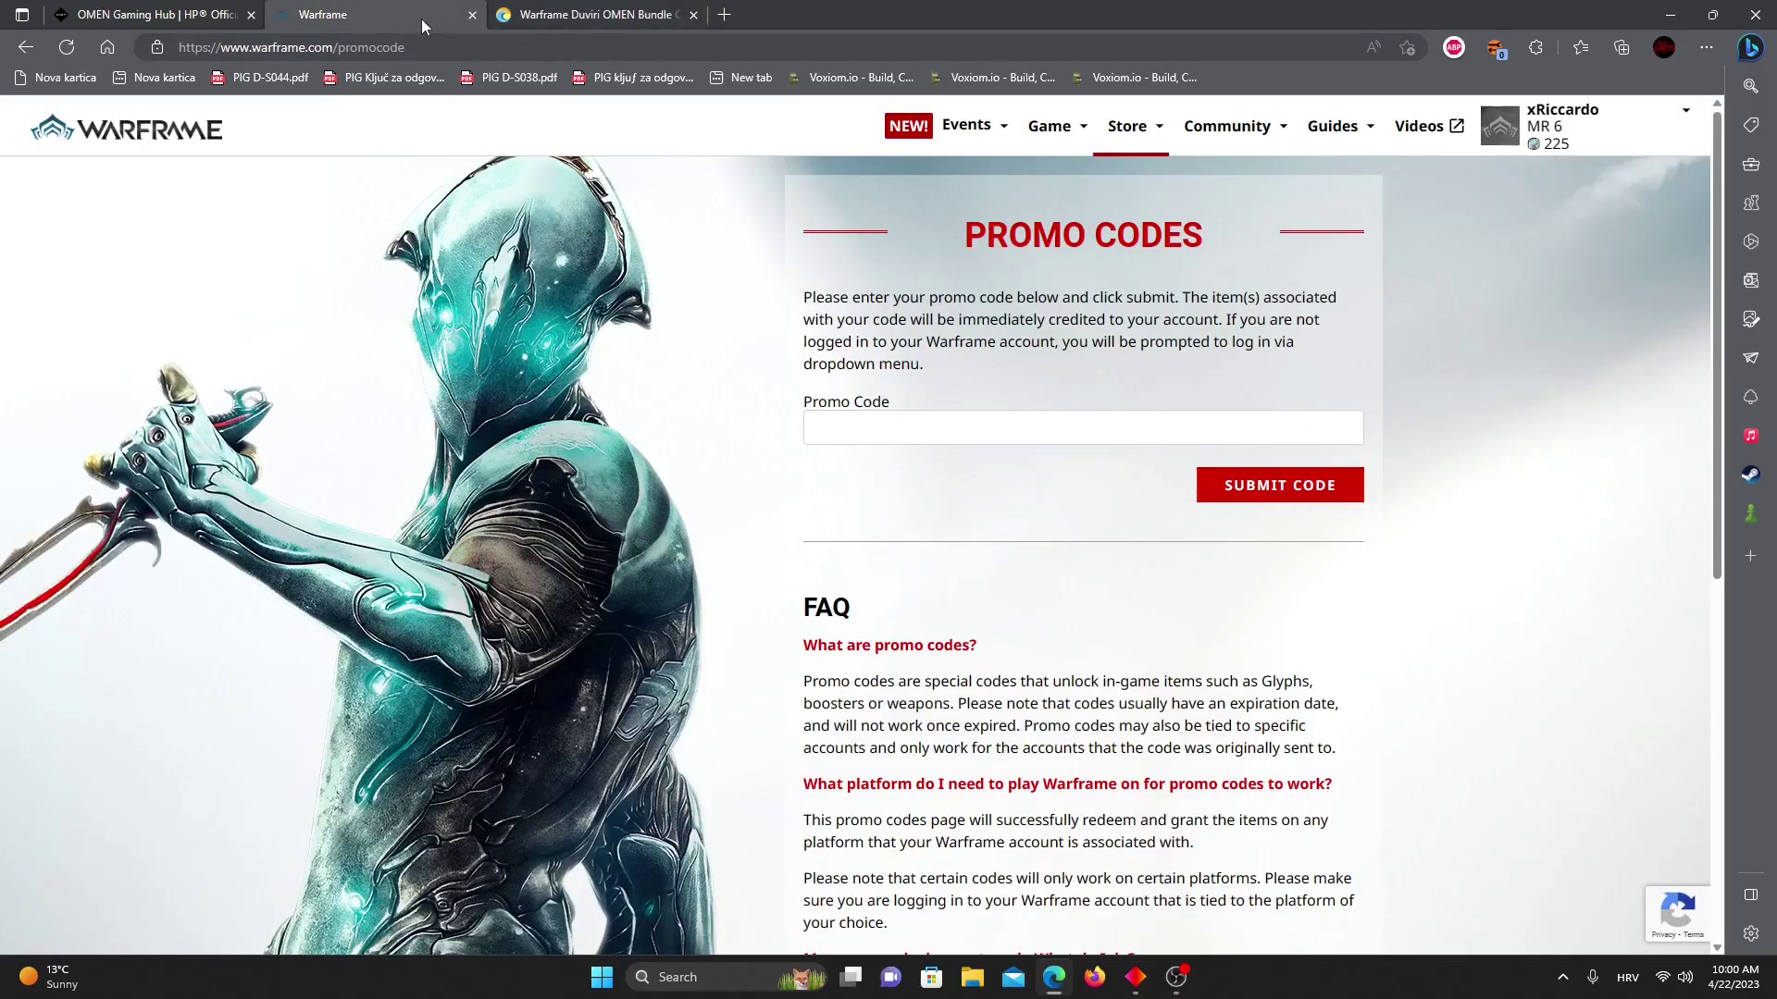
Check the signed-in account in the Warframe avatar menu, then return to Browse Giveaways.
left_click(569, 14)
left_click(361, 15)
left_click(1516, 128)
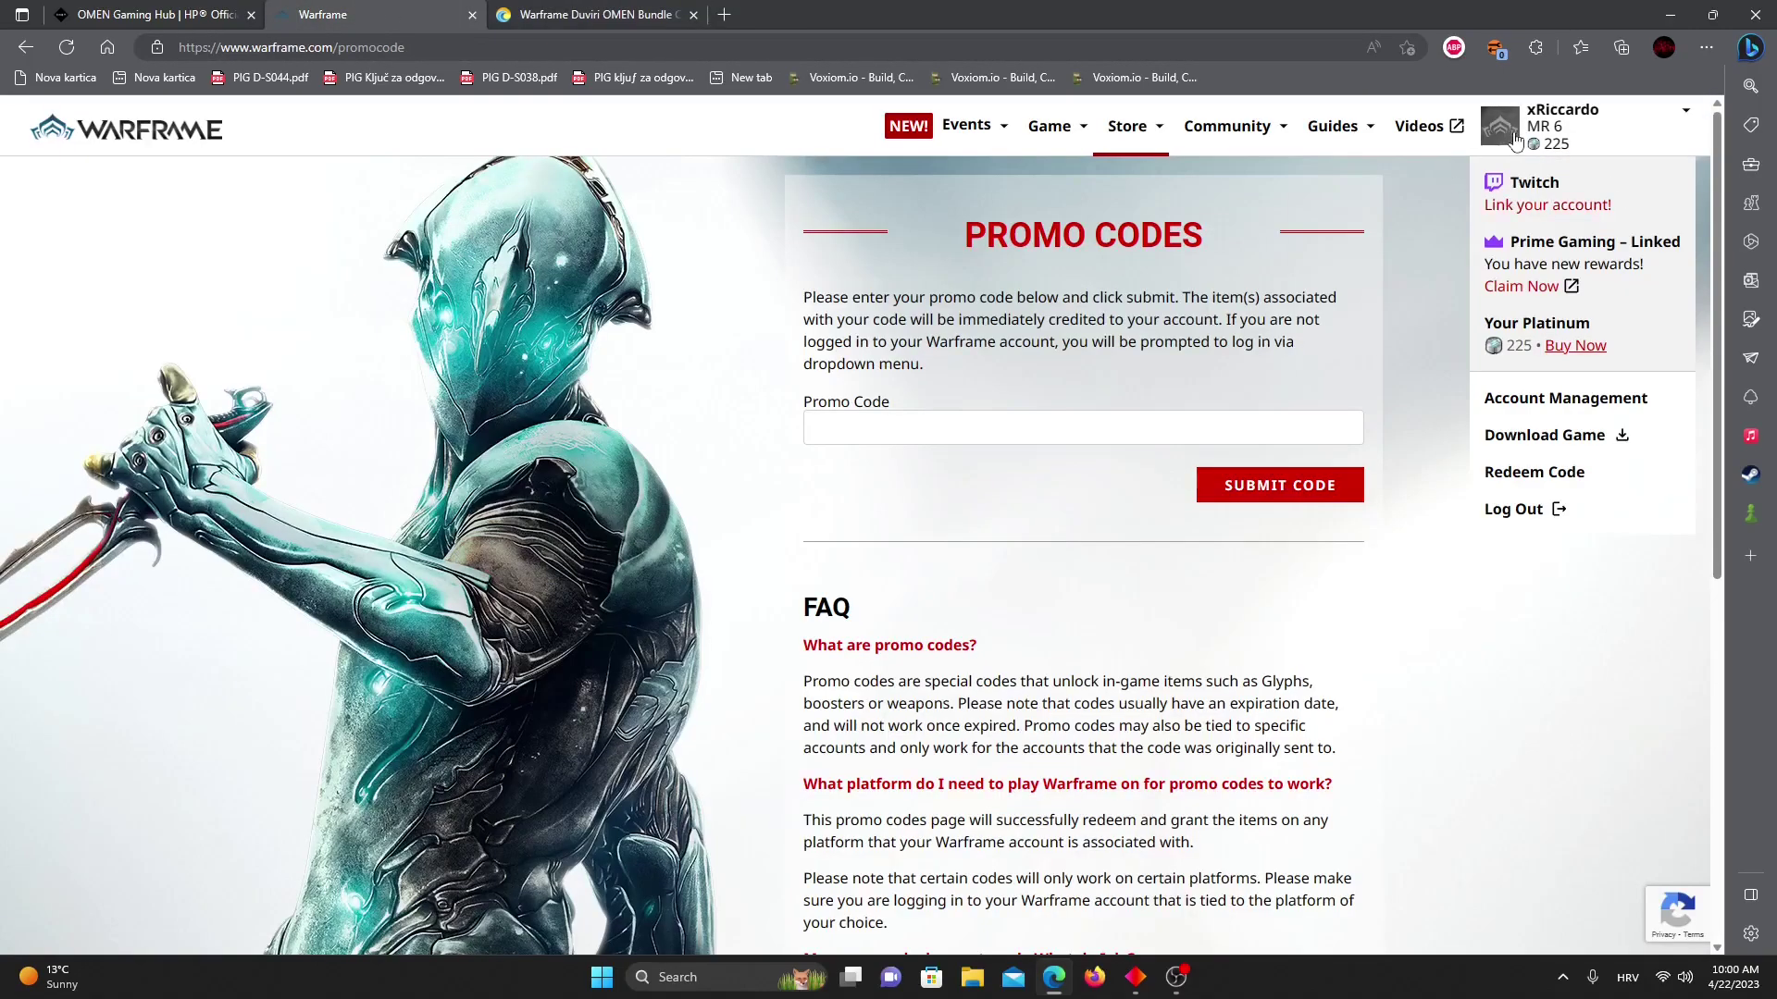
left_click(1517, 128)
left_click(1516, 127)
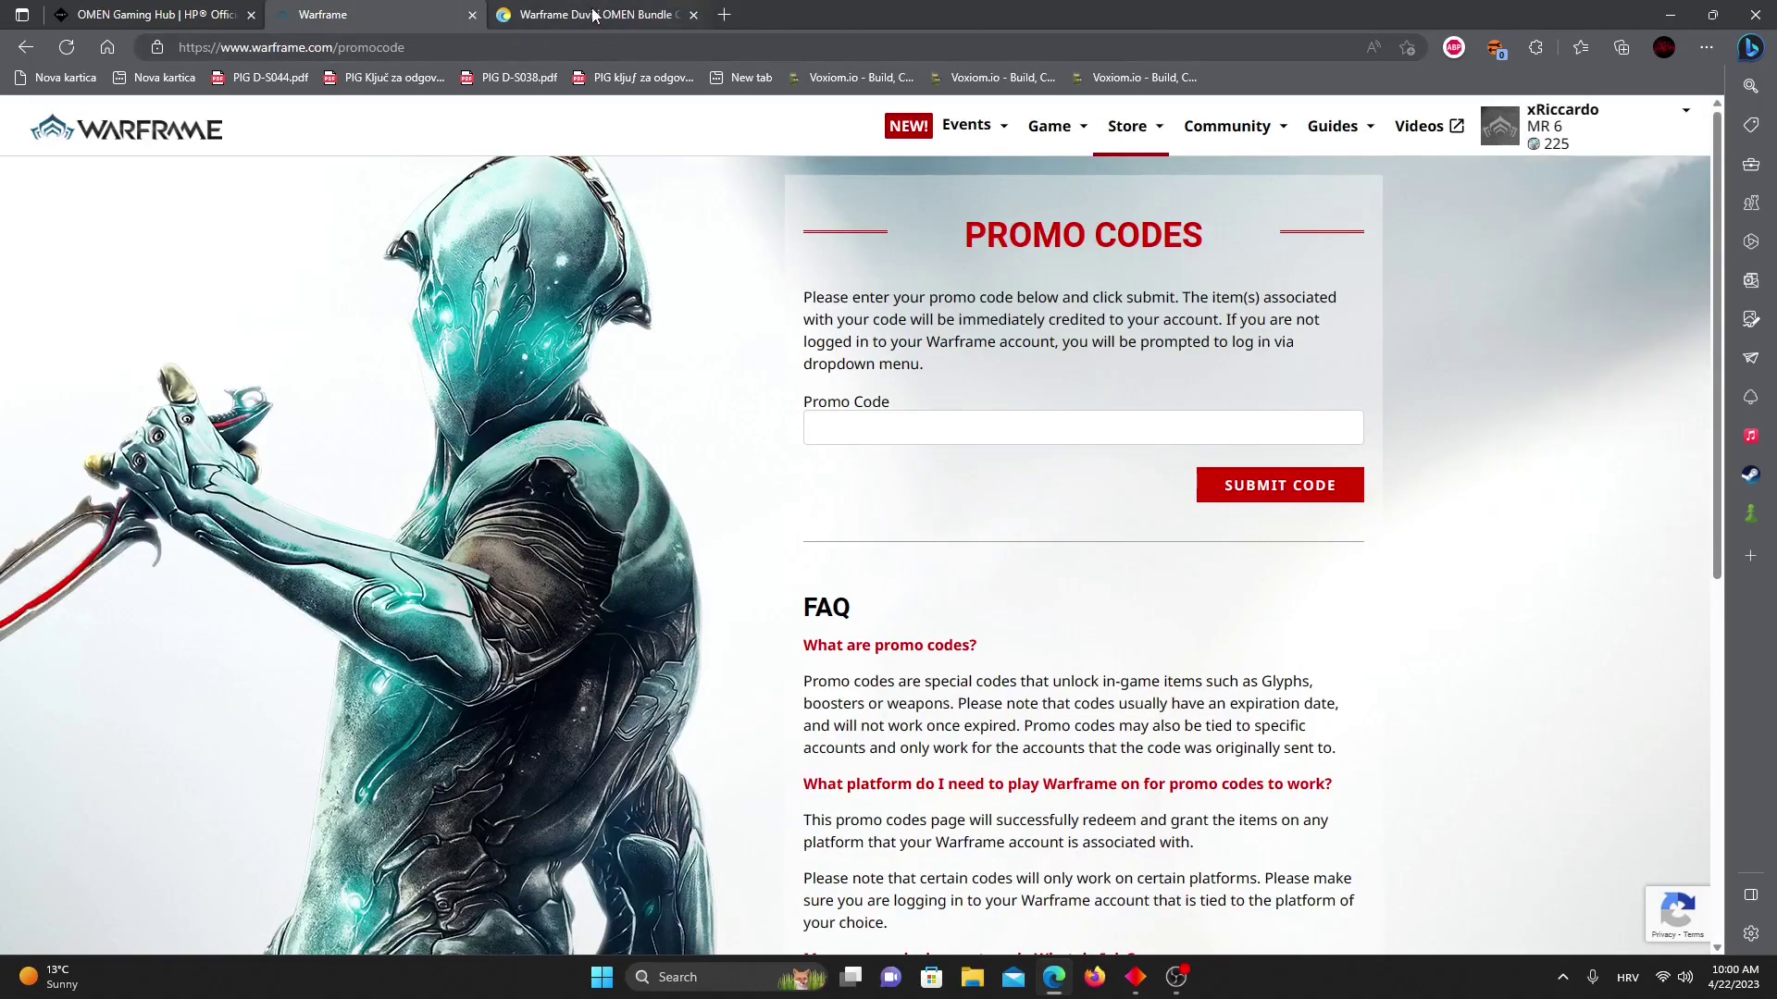
left_click(594, 14)
scroll(598, 369, "up", 5)
left_click(464, 117)
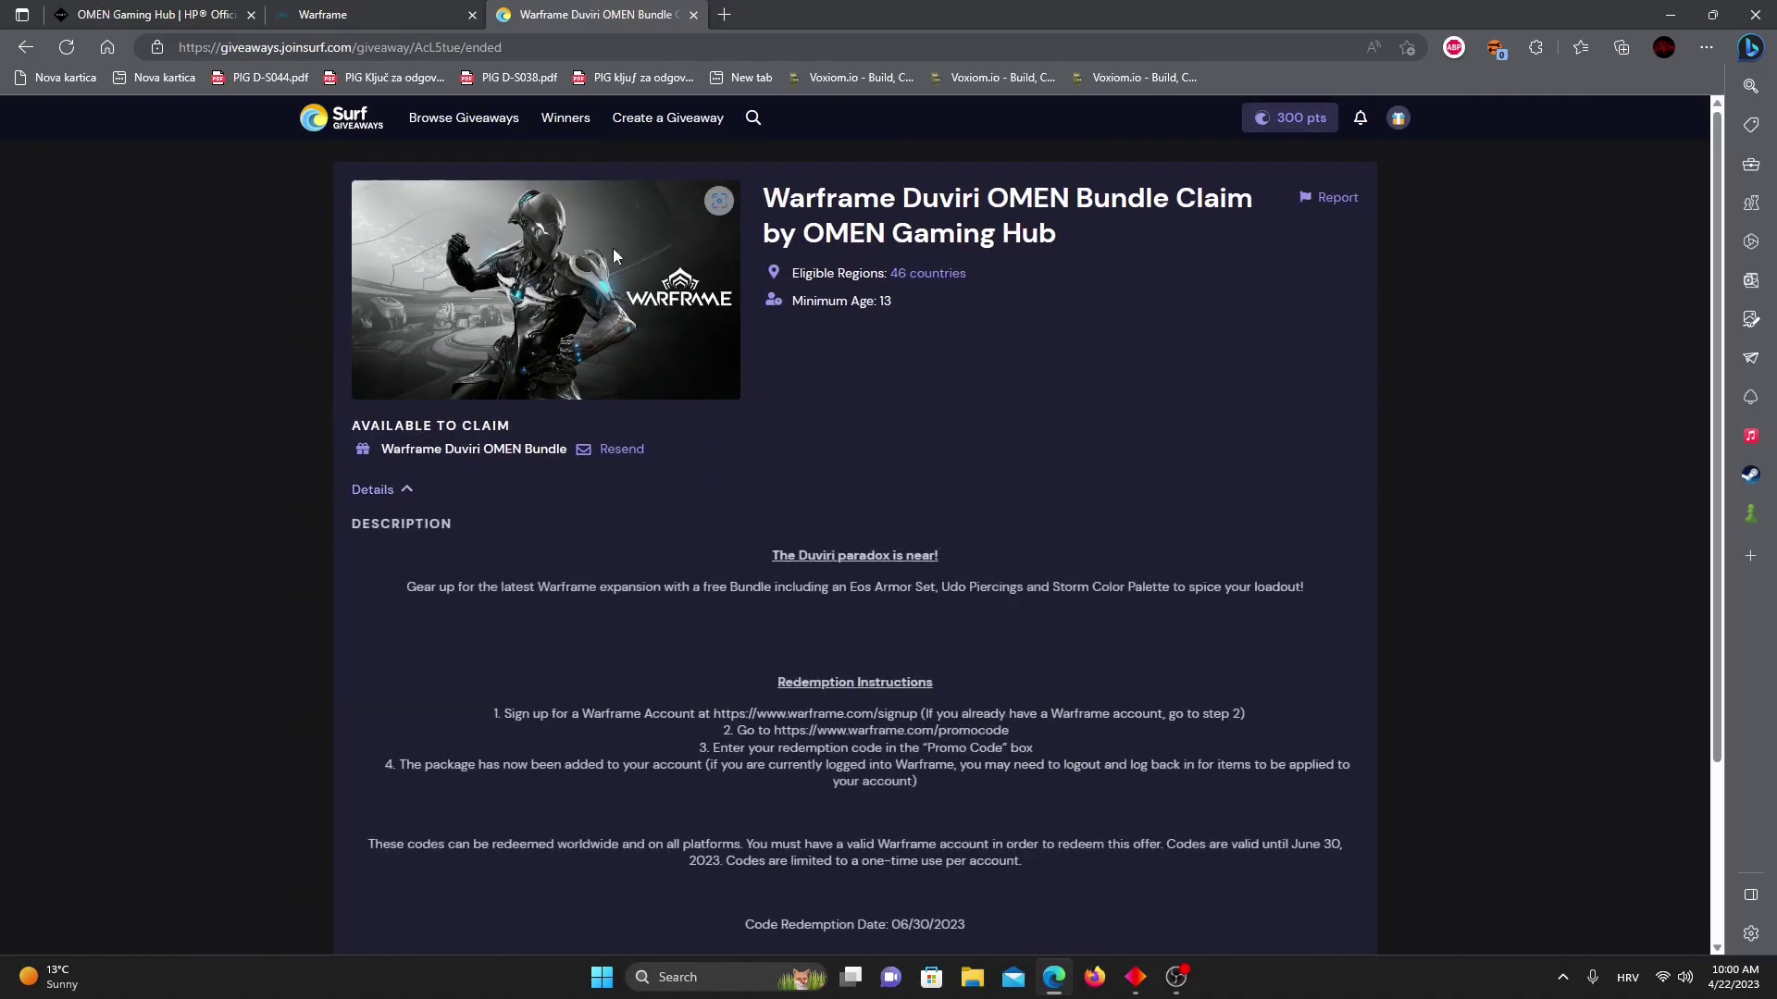
Open the Duviri OMEN Bundle giveaway from Browse Giveaways, close it, and bring up OMEN Gaming Hub.
left_click(464, 117)
scroll(654, 556, "down", 5)
scroll(653, 555, "down", 5)
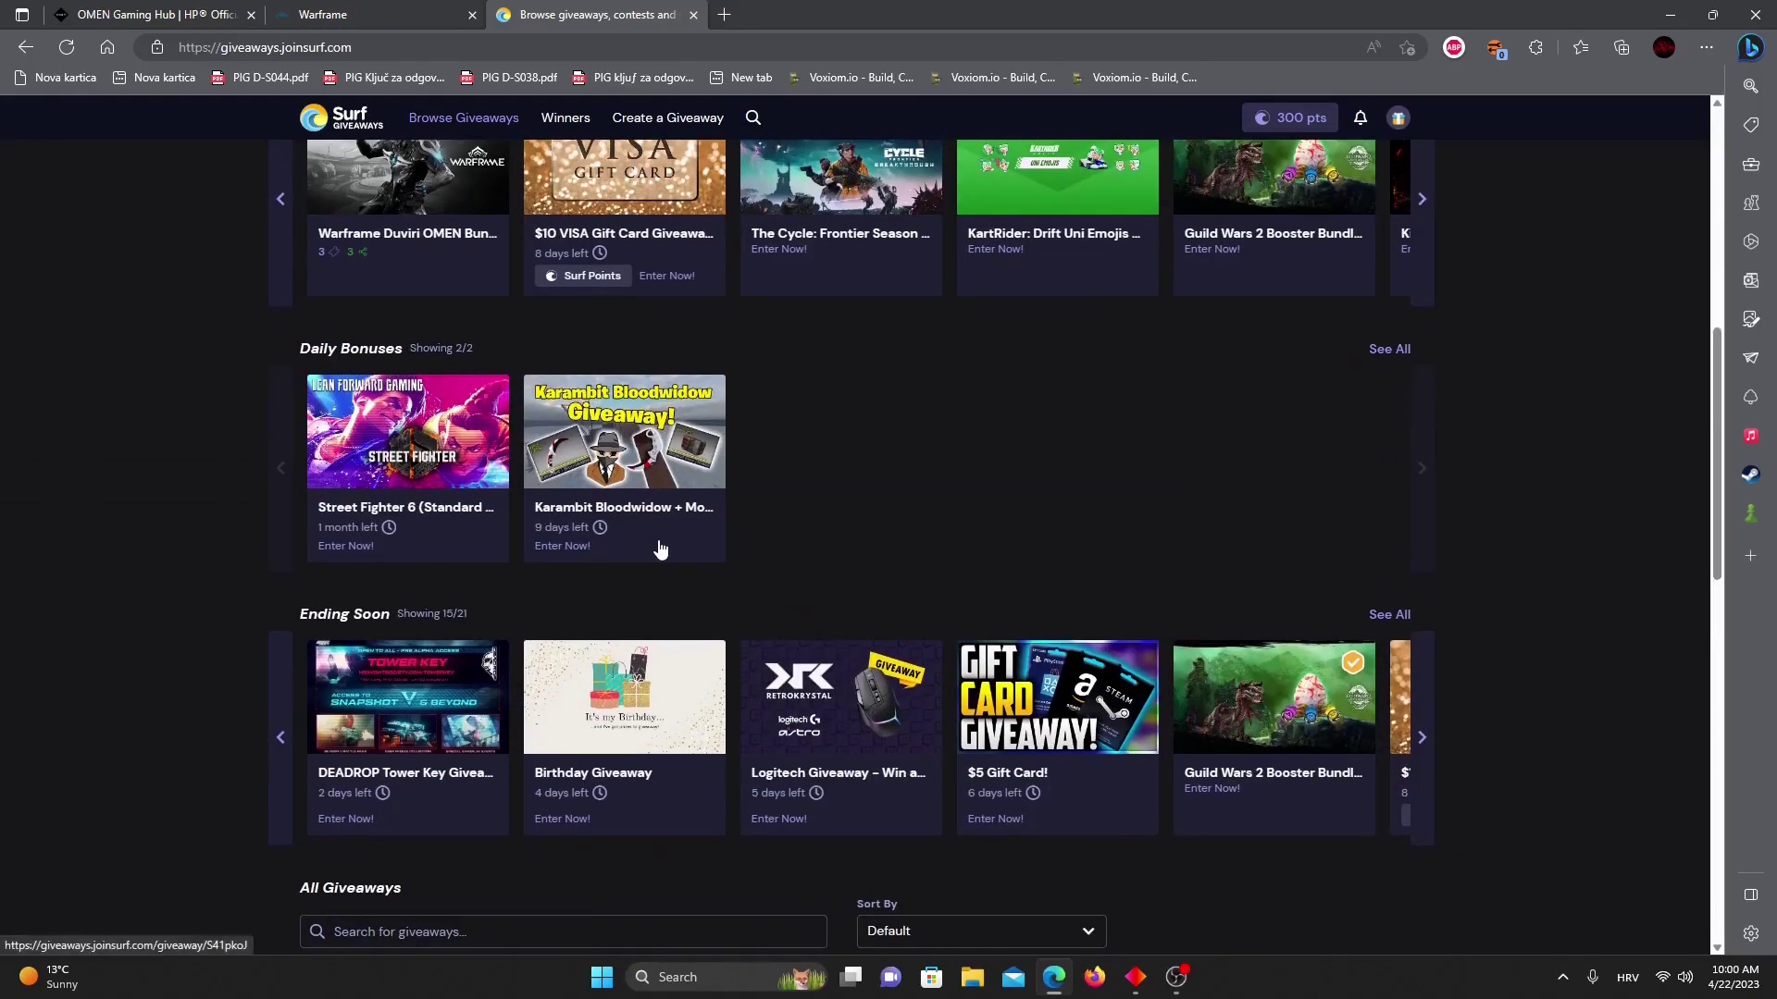
scroll(608, 531, "down", 3)
left_click(620, 461)
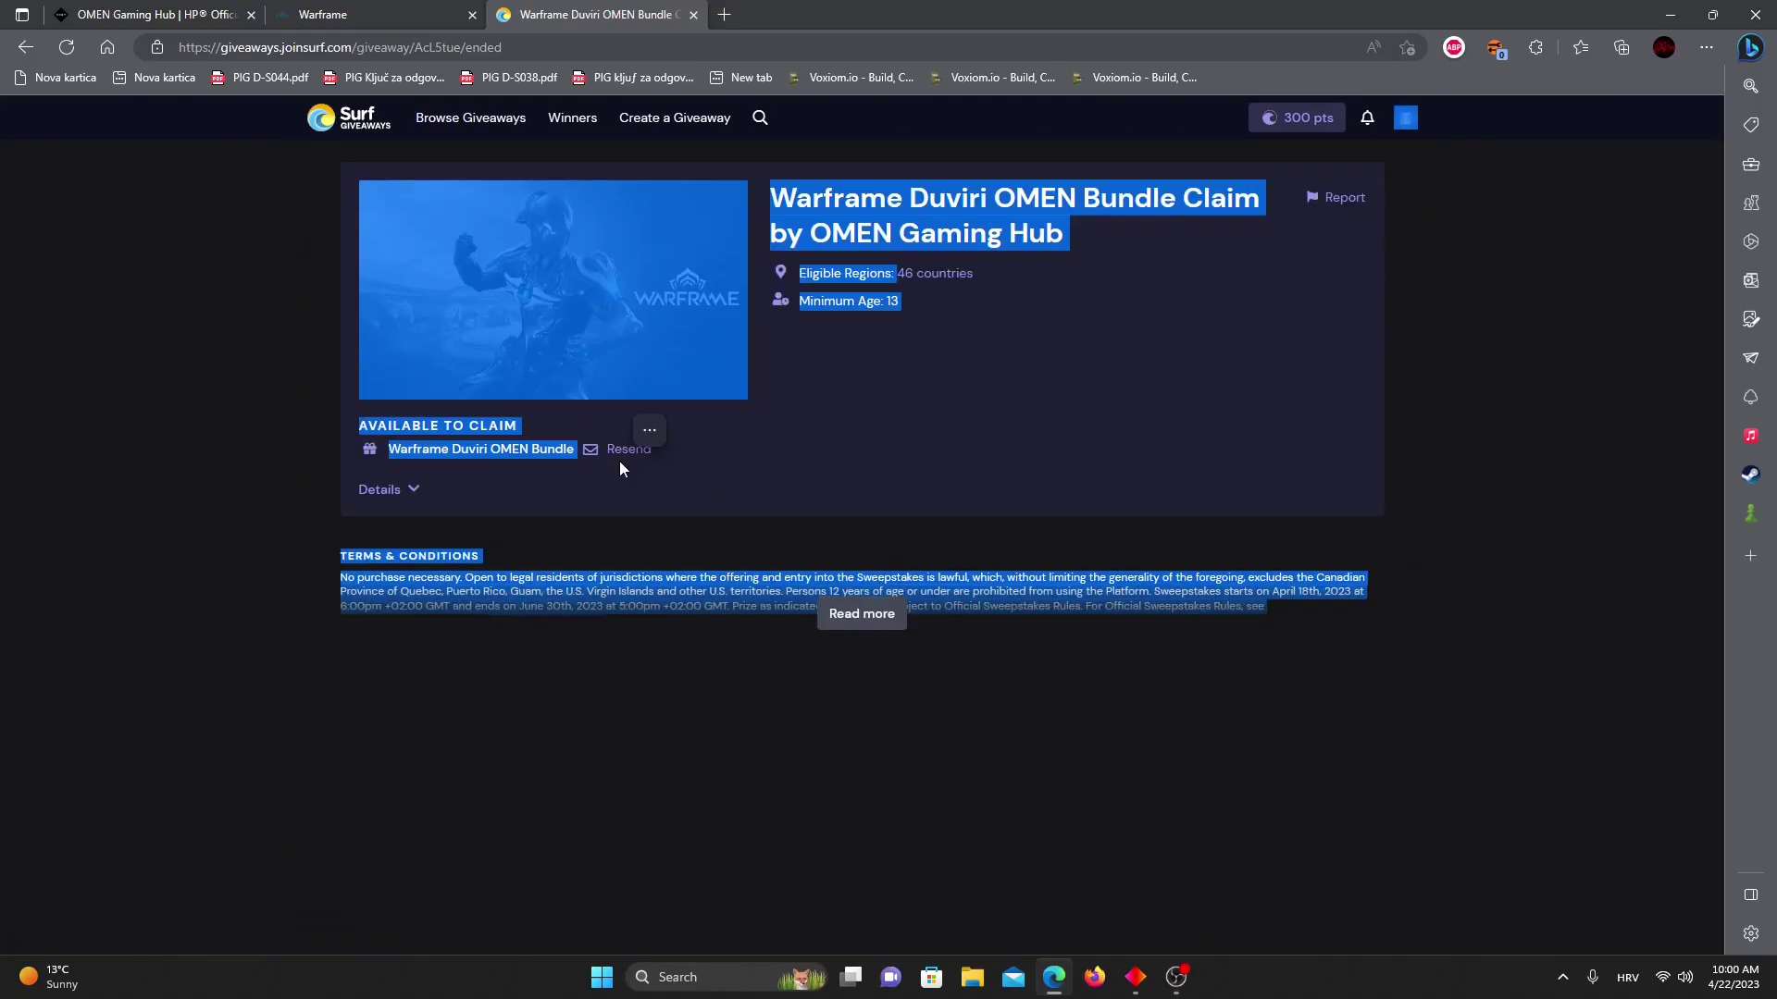
left_click(696, 16)
left_click(1136, 978)
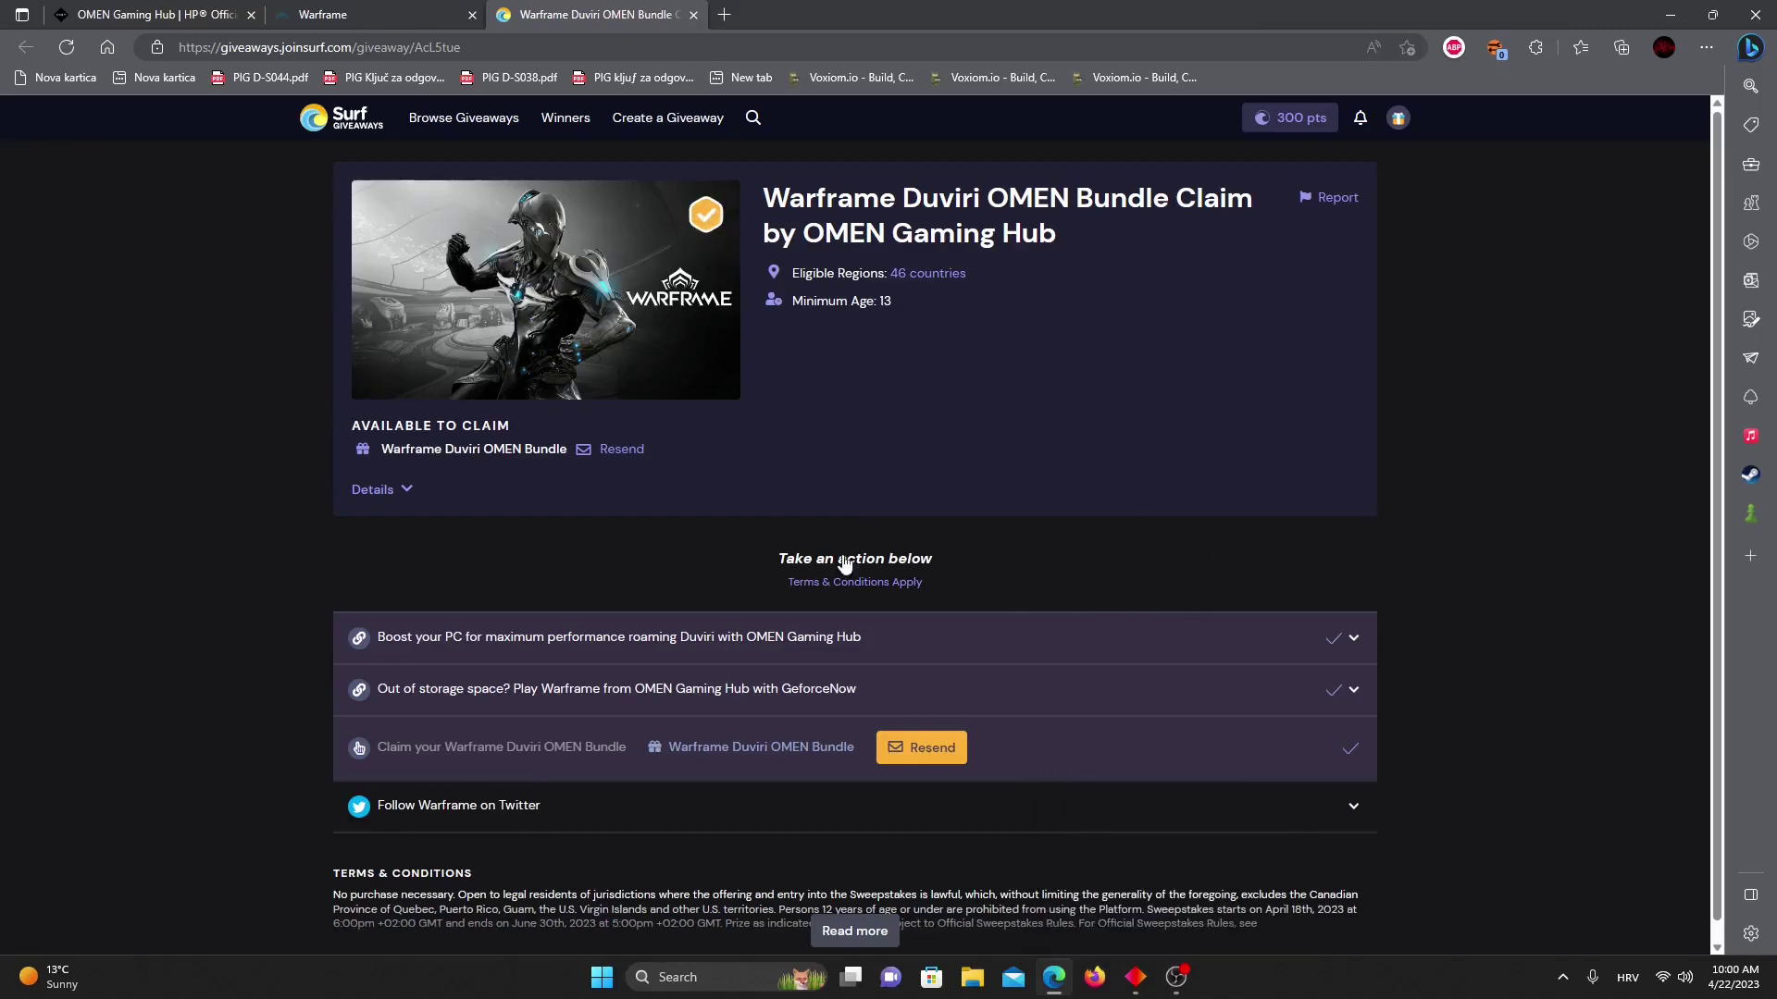
scroll(666, 667, "down", 1)
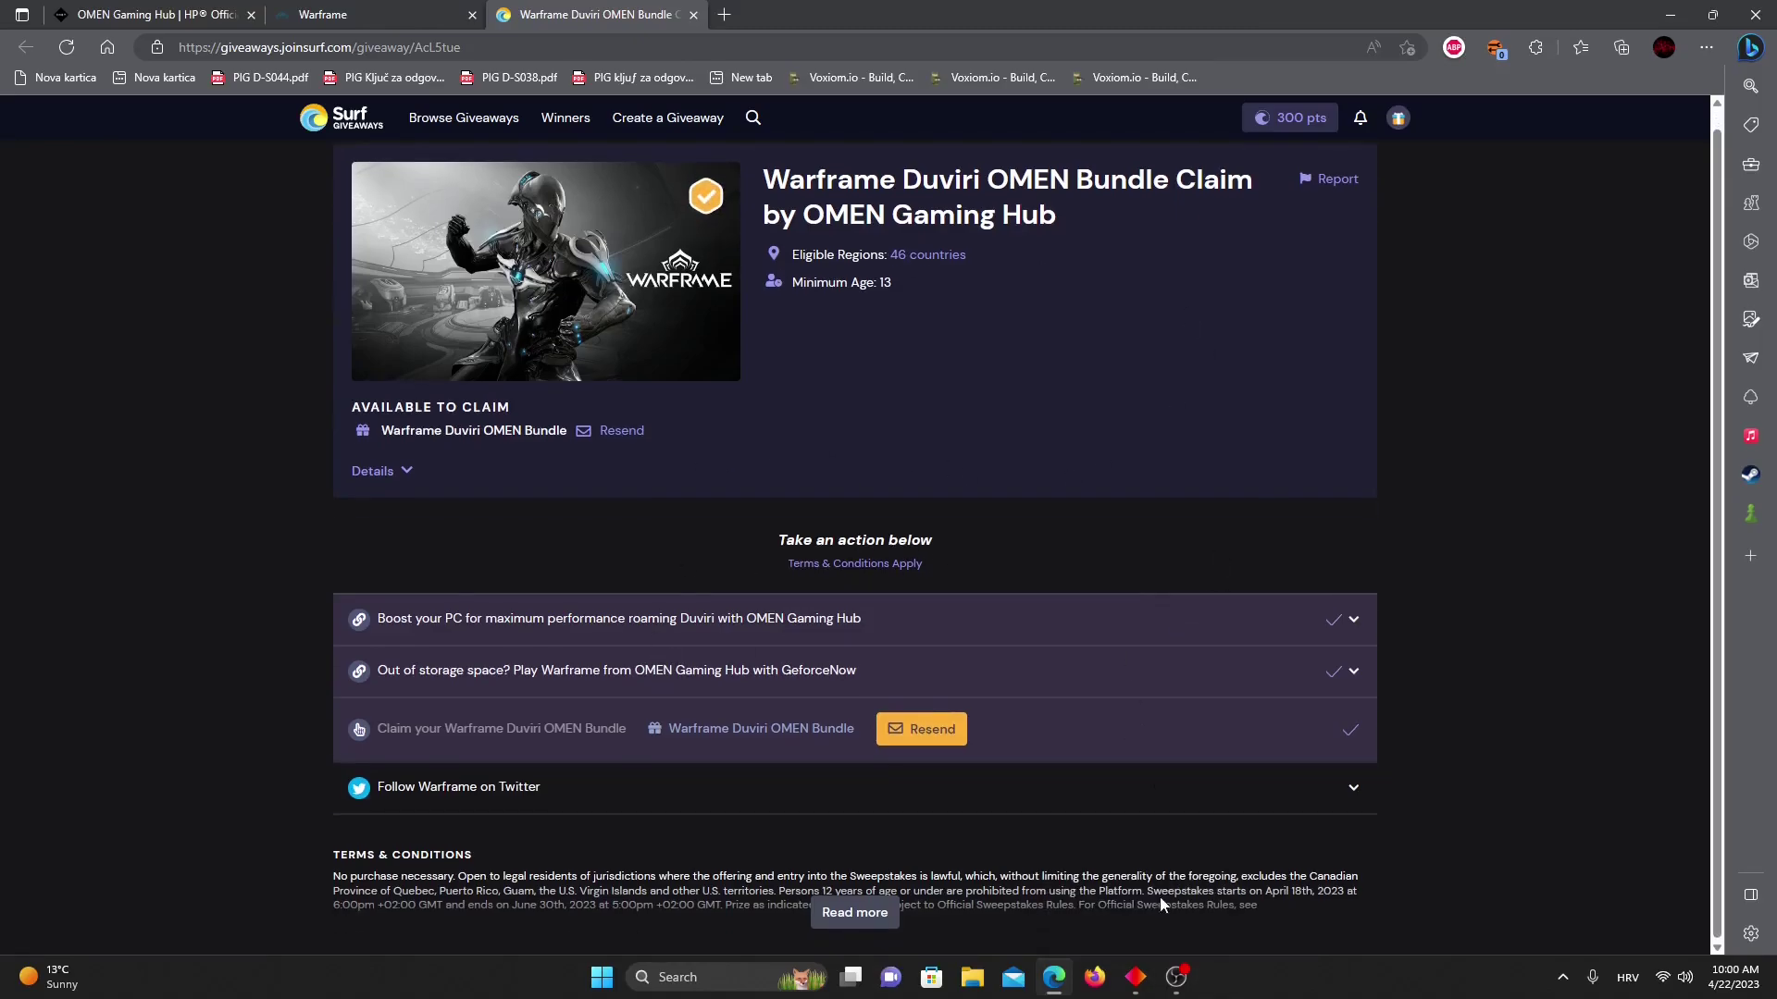
left_click(1136, 978)
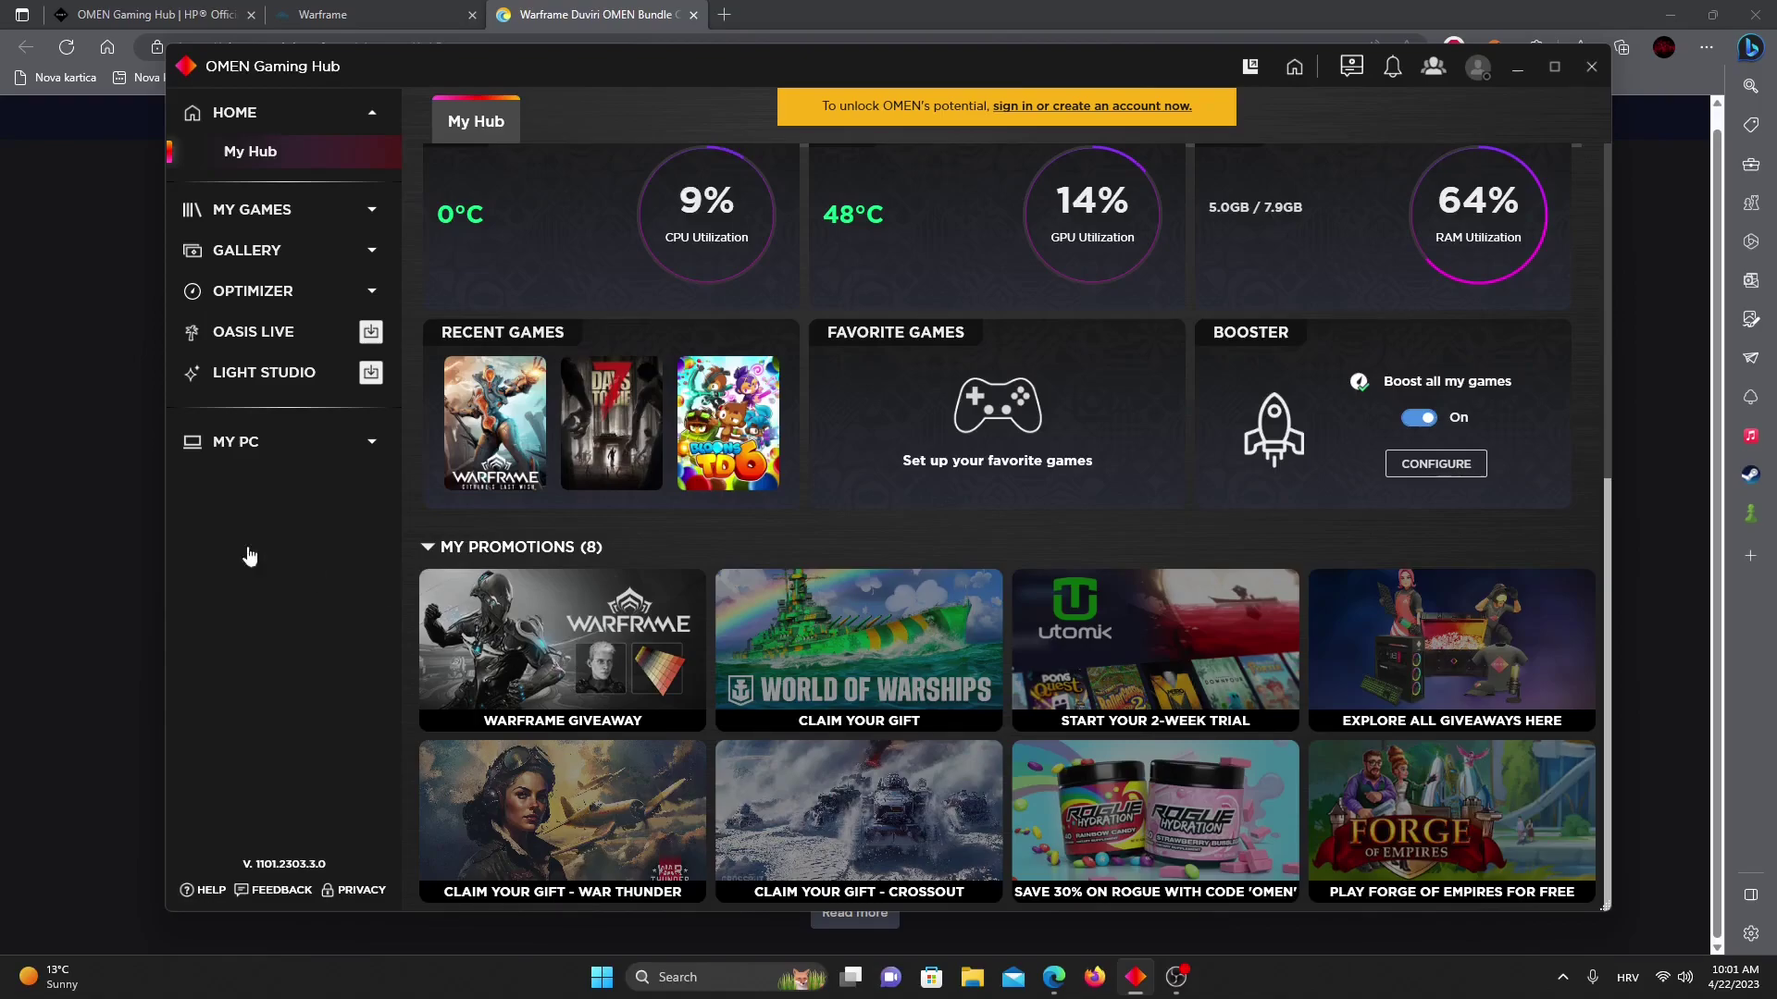
left_click(71, 544)
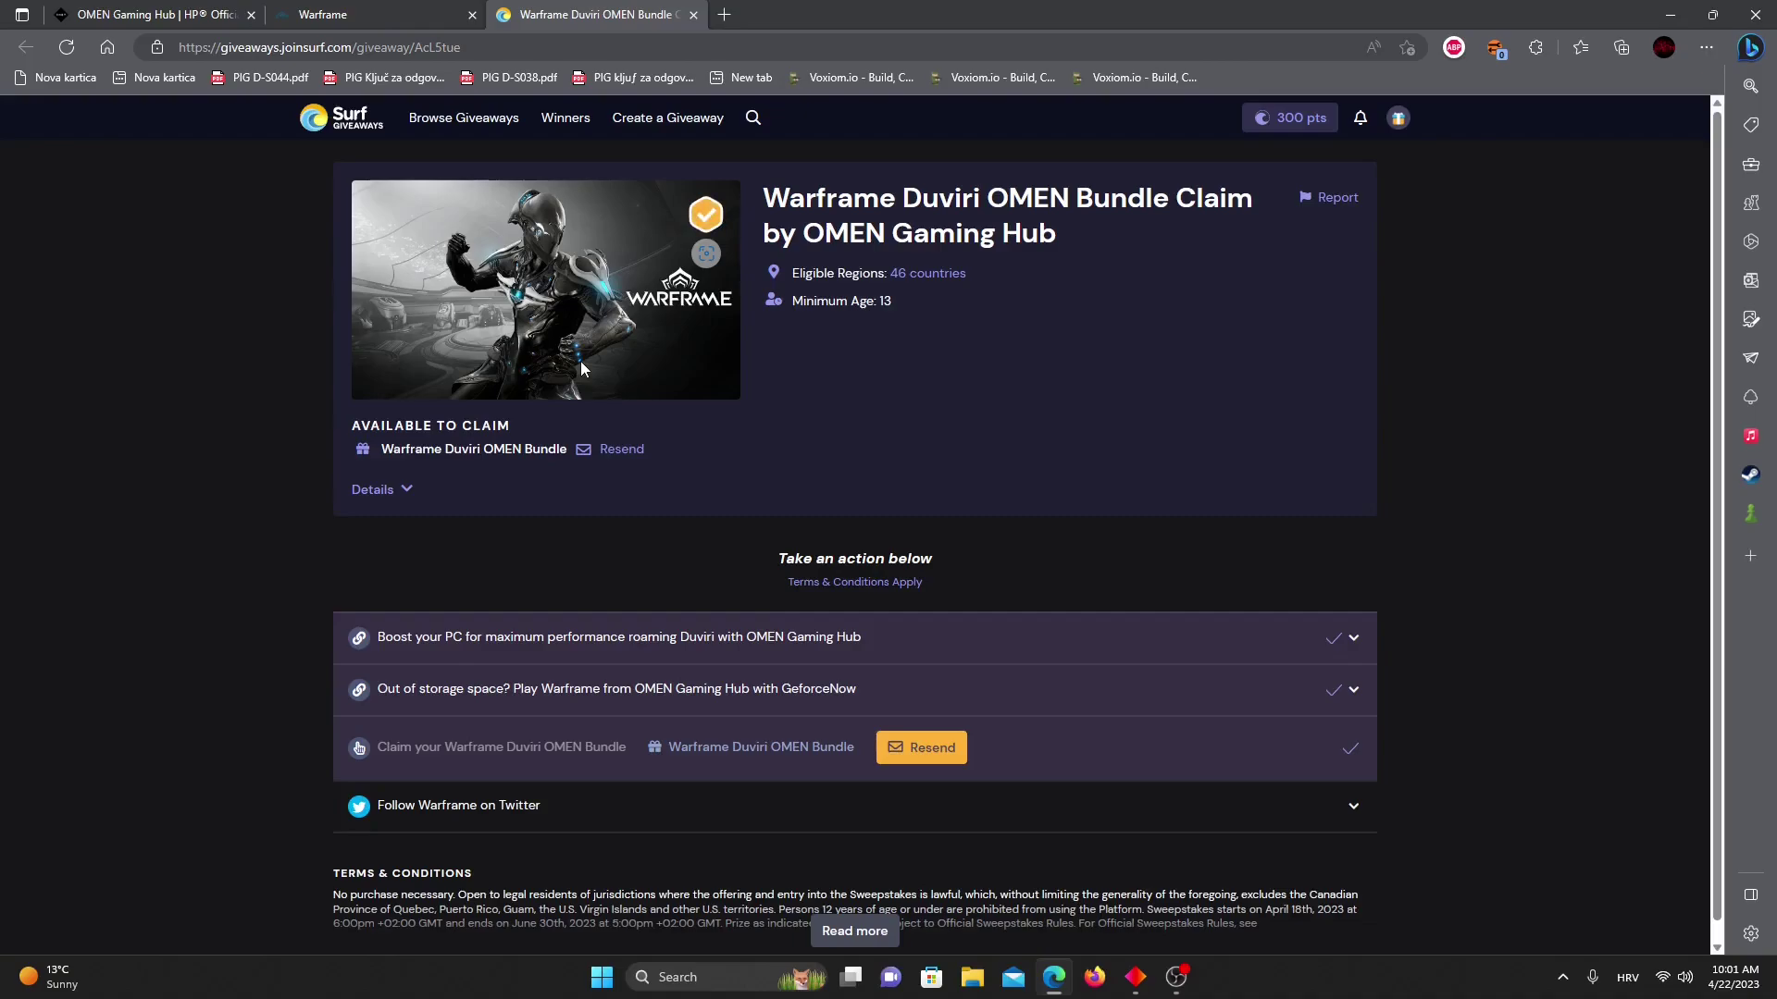
left_click(1335, 637)
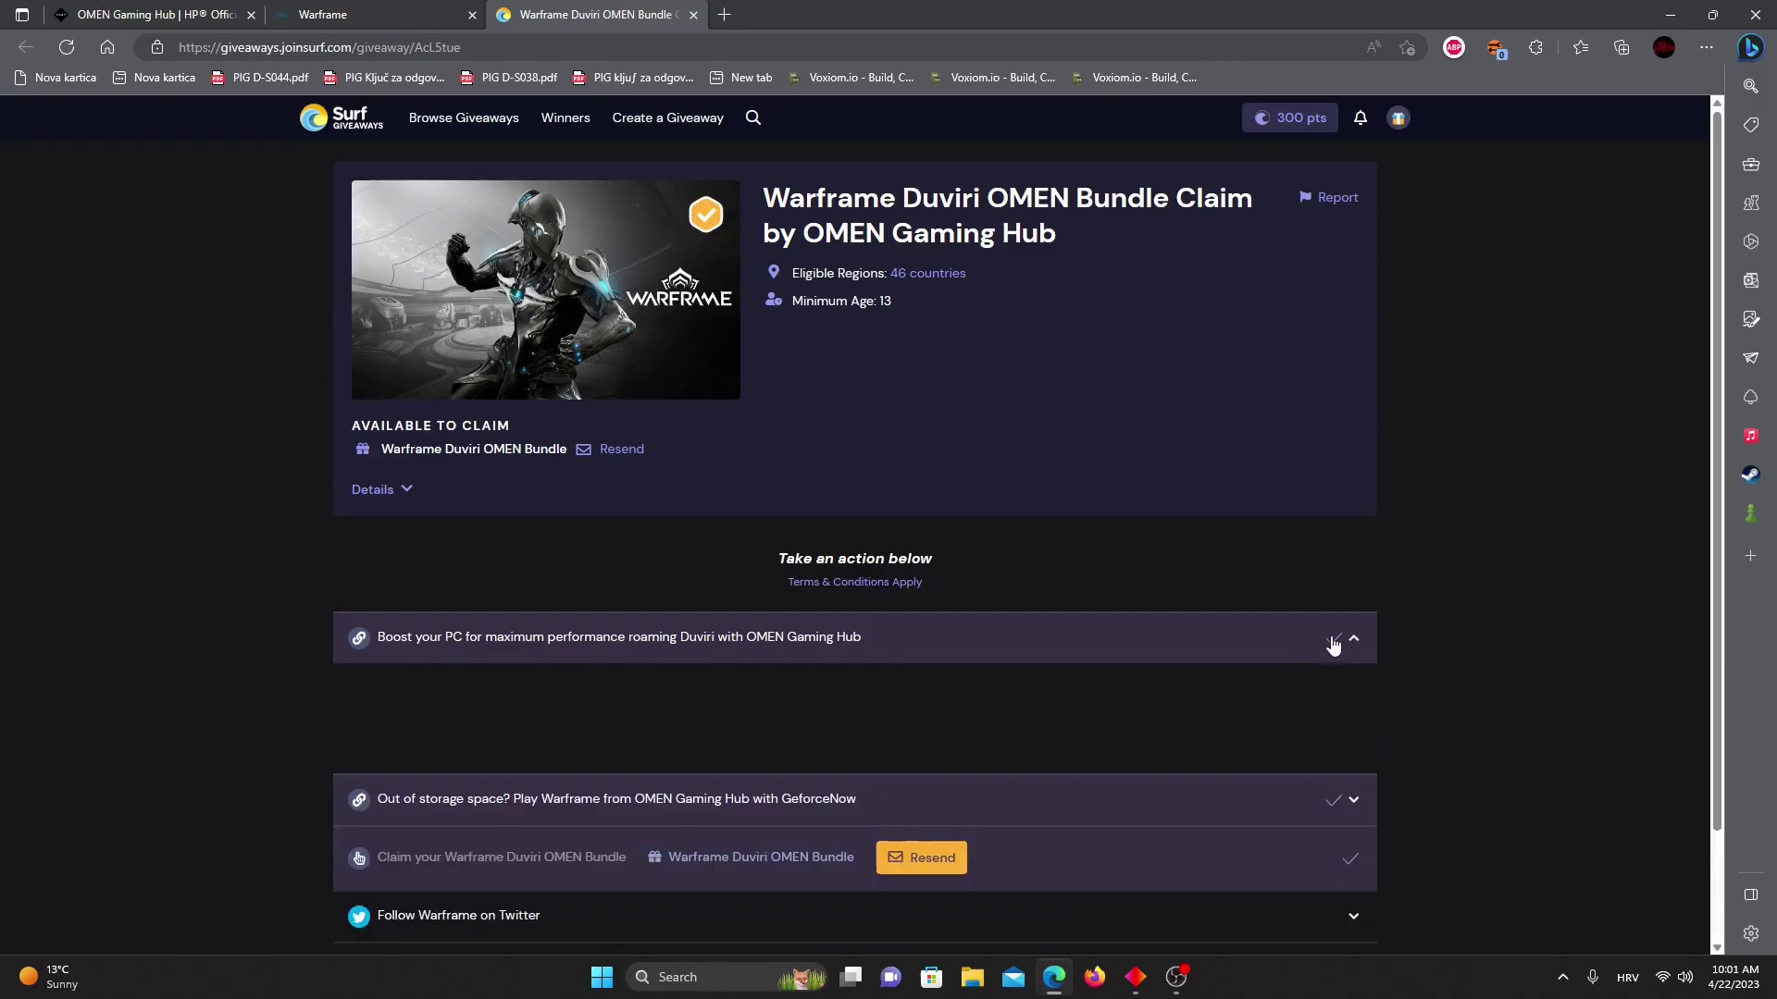
scroll(843, 722, "down", 1)
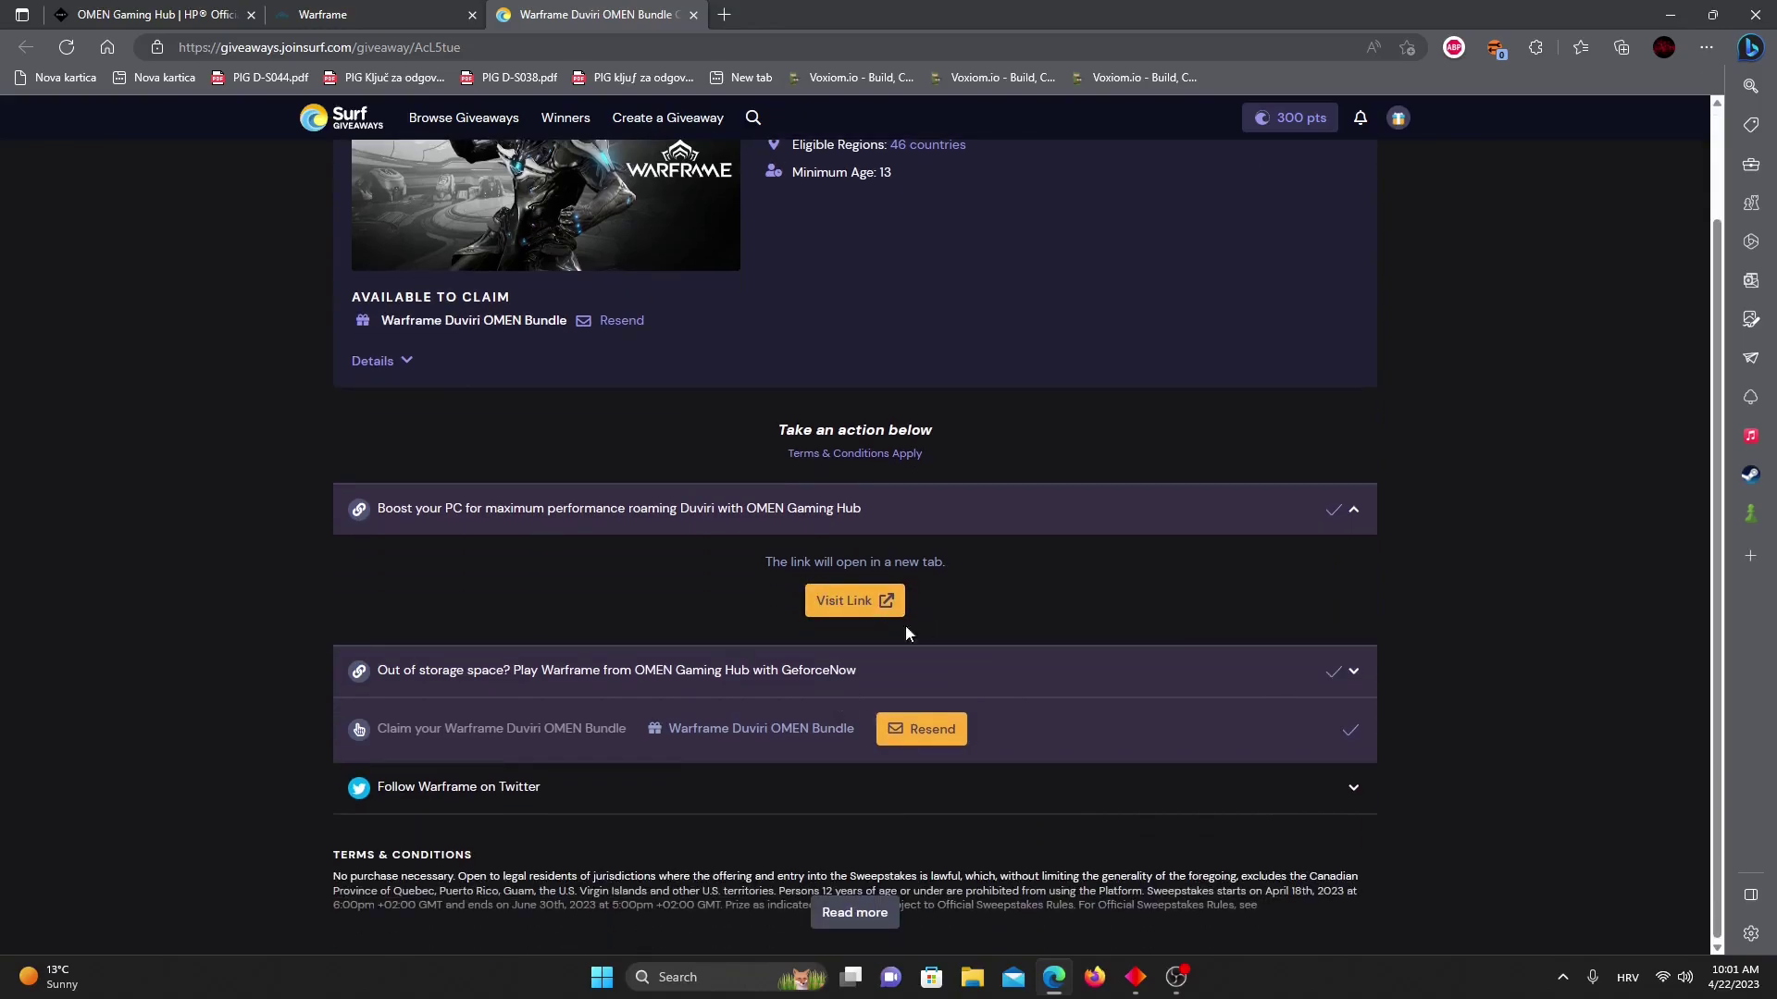
left_click(844, 605)
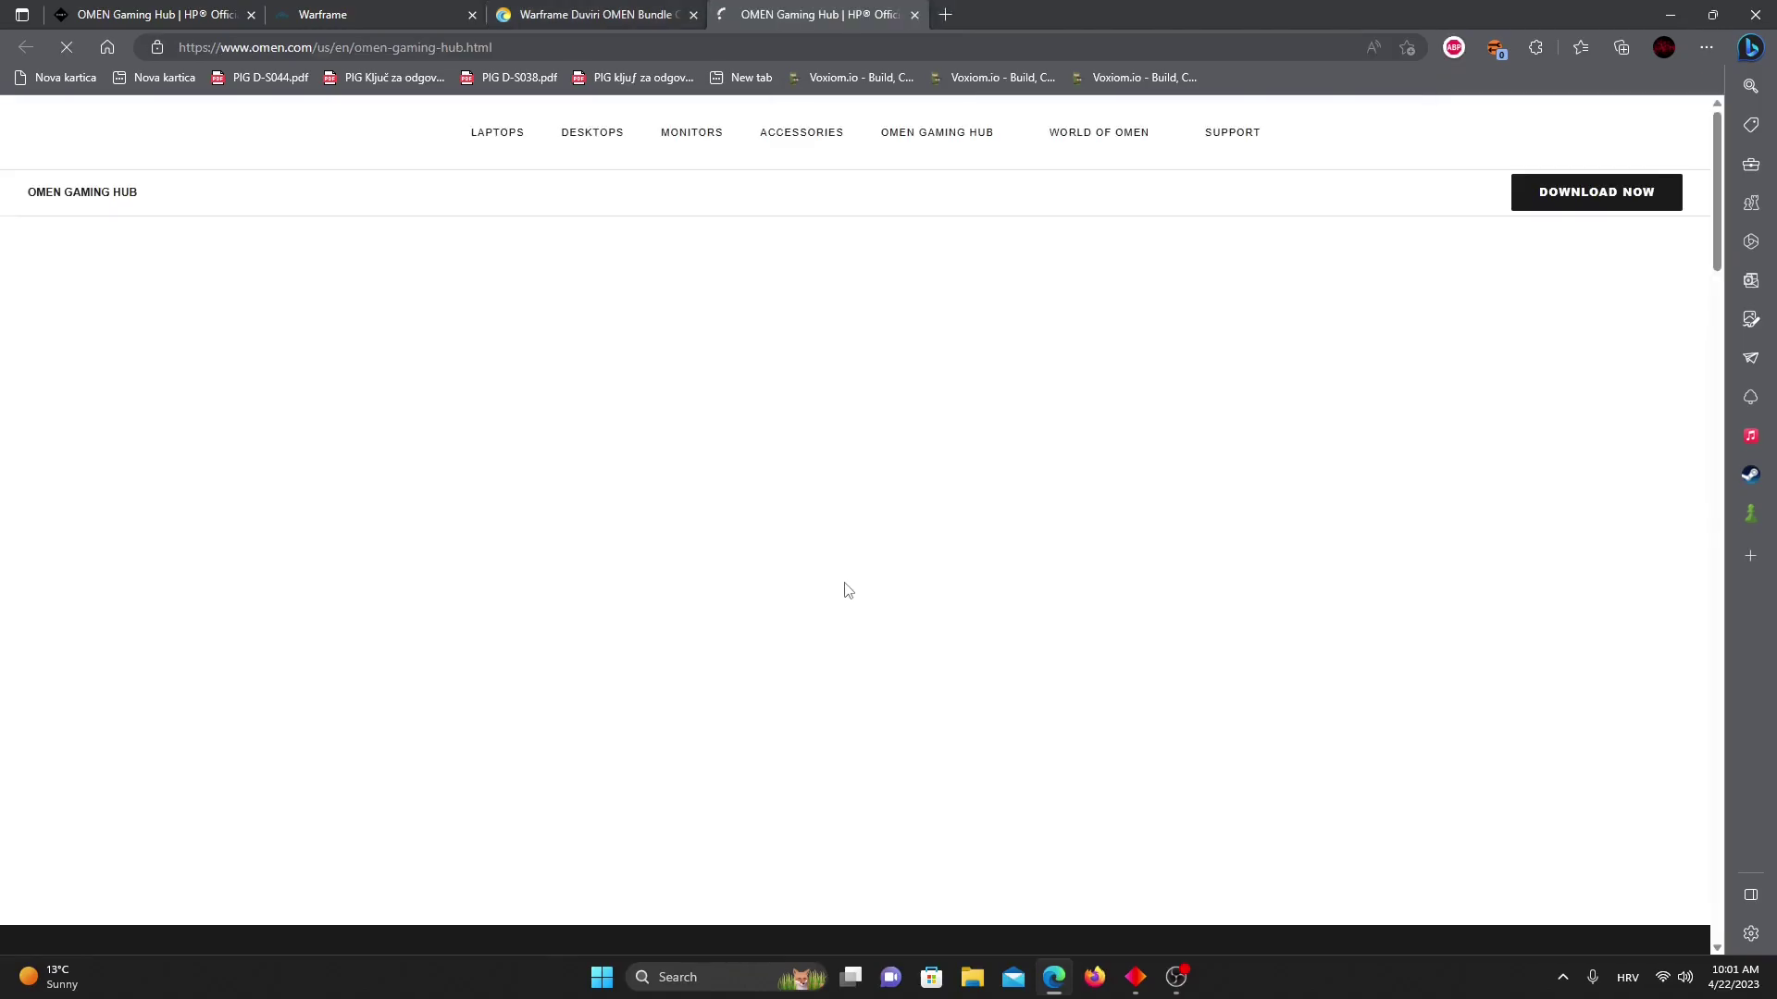
scroll(913, 484, "down", 5)
scroll(913, 483, "down", 5)
scroll(910, 468, "up", 8)
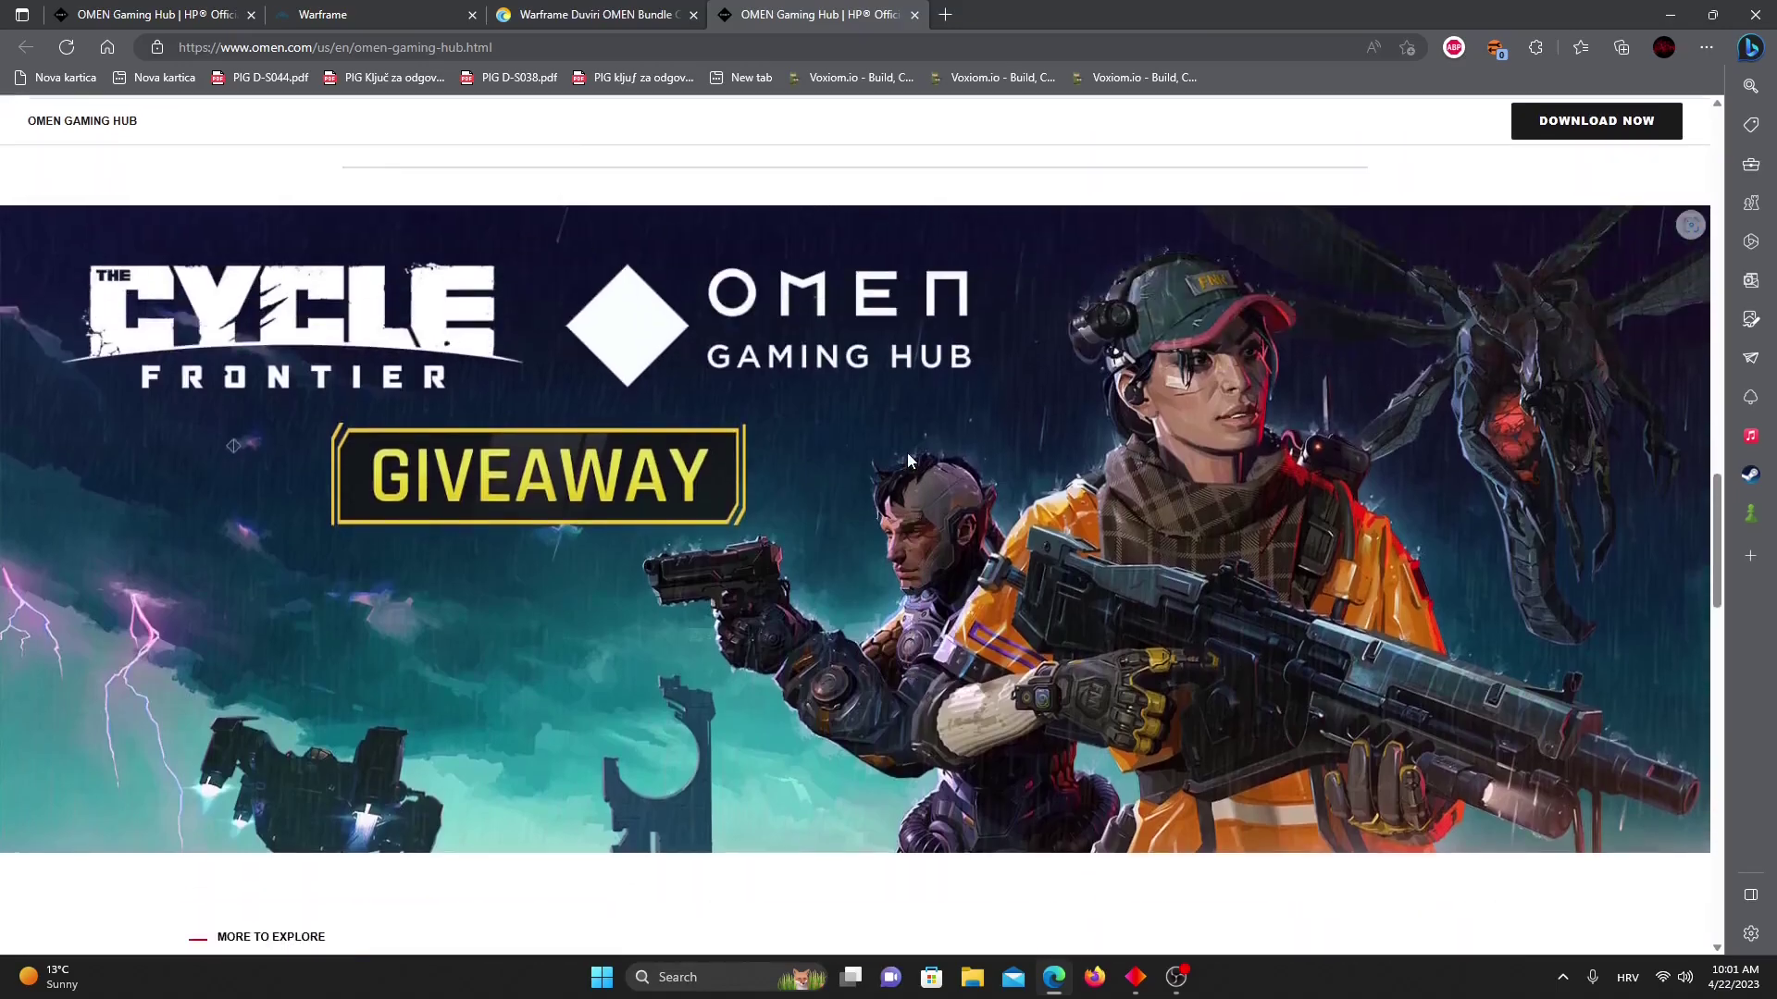
scroll(906, 454, "down", 3)
left_click(914, 13)
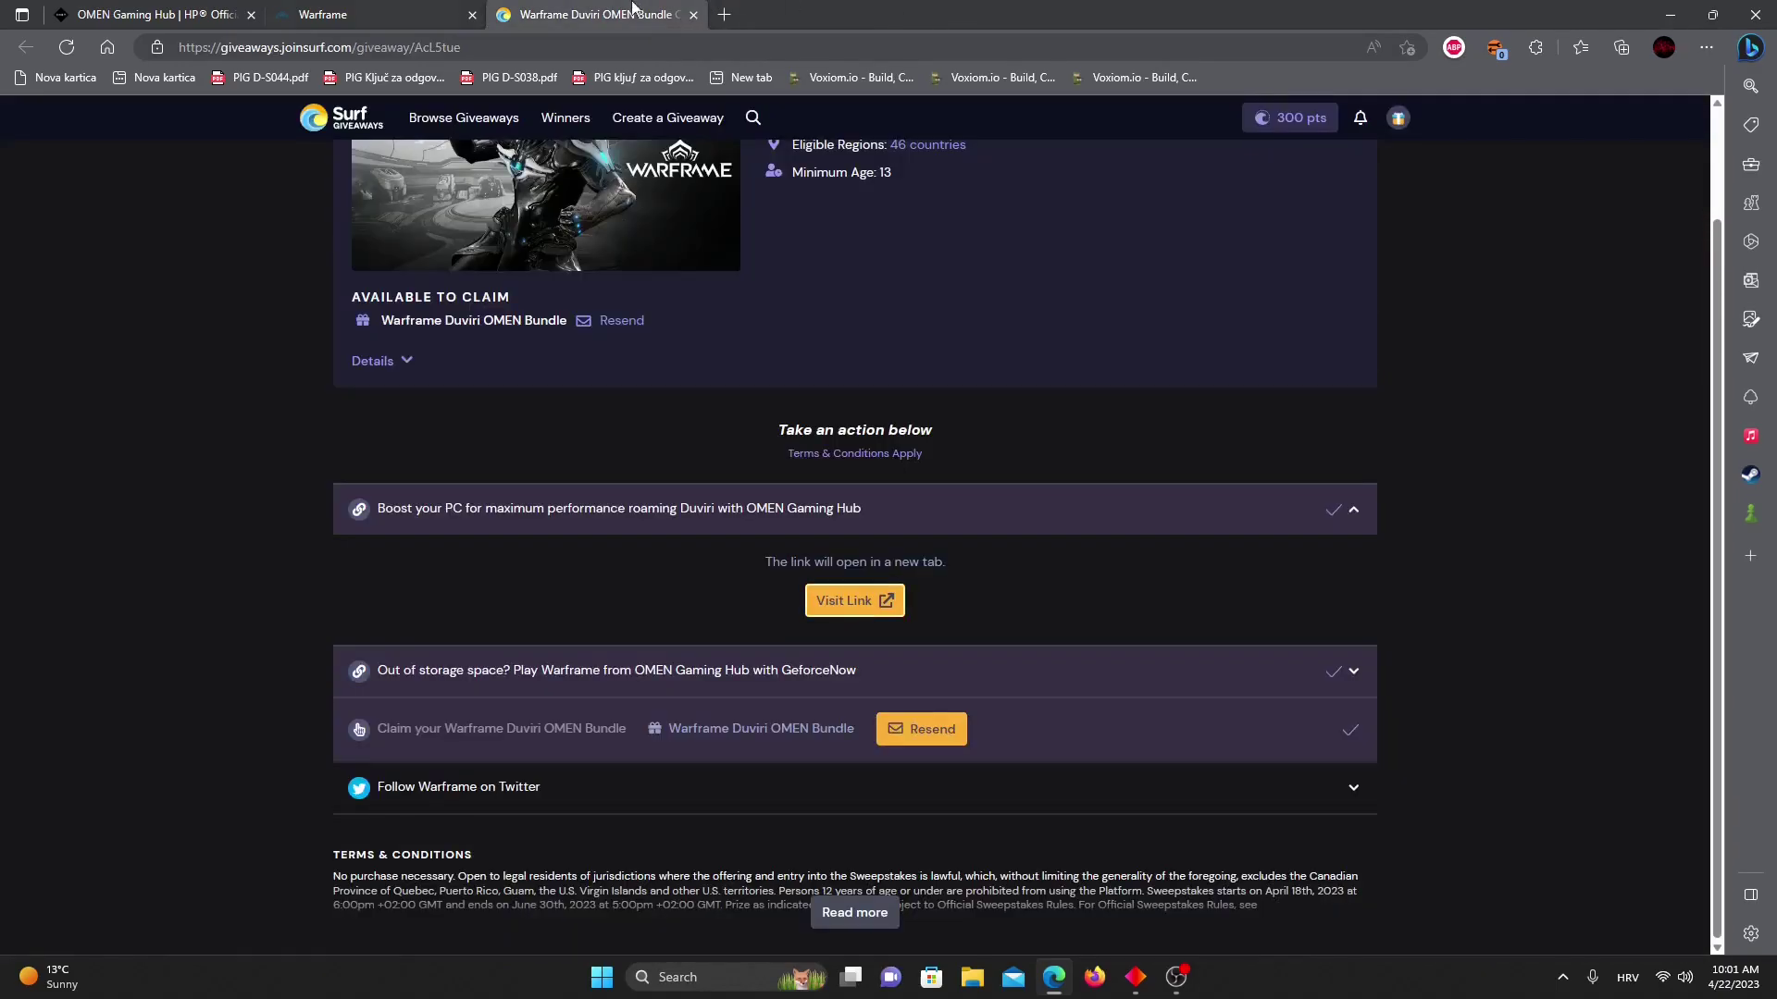
left_click(1353, 516)
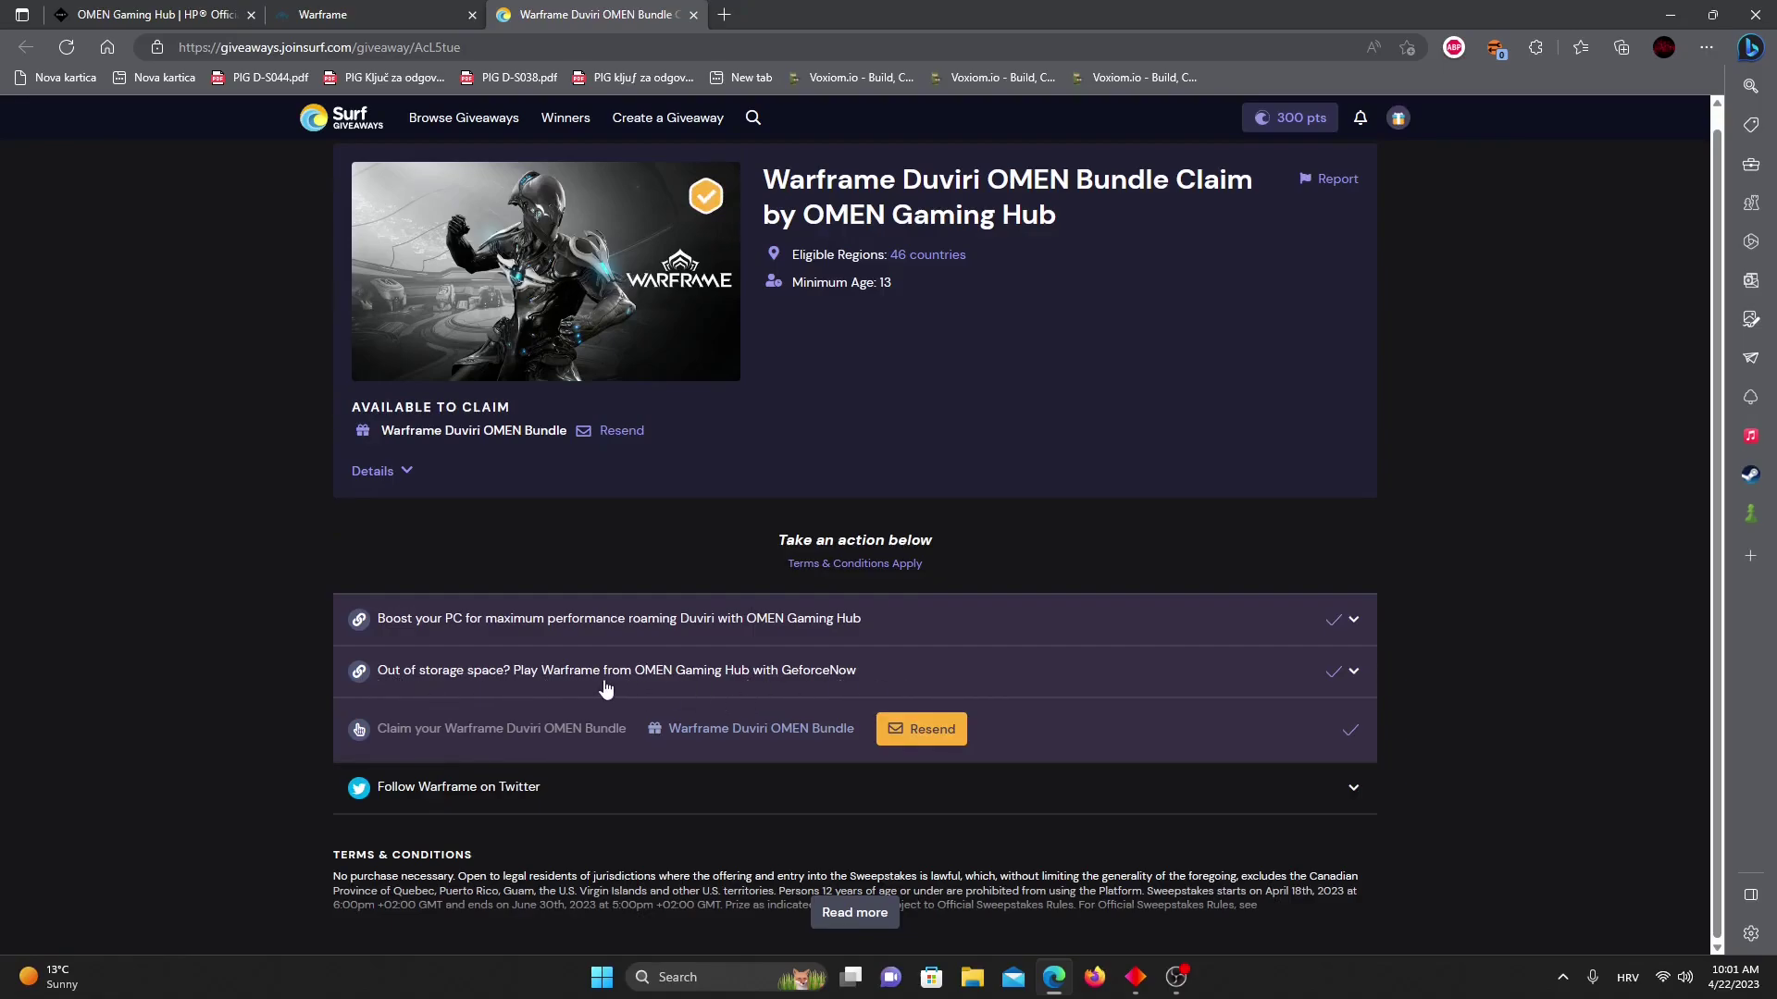
left_click(861, 675)
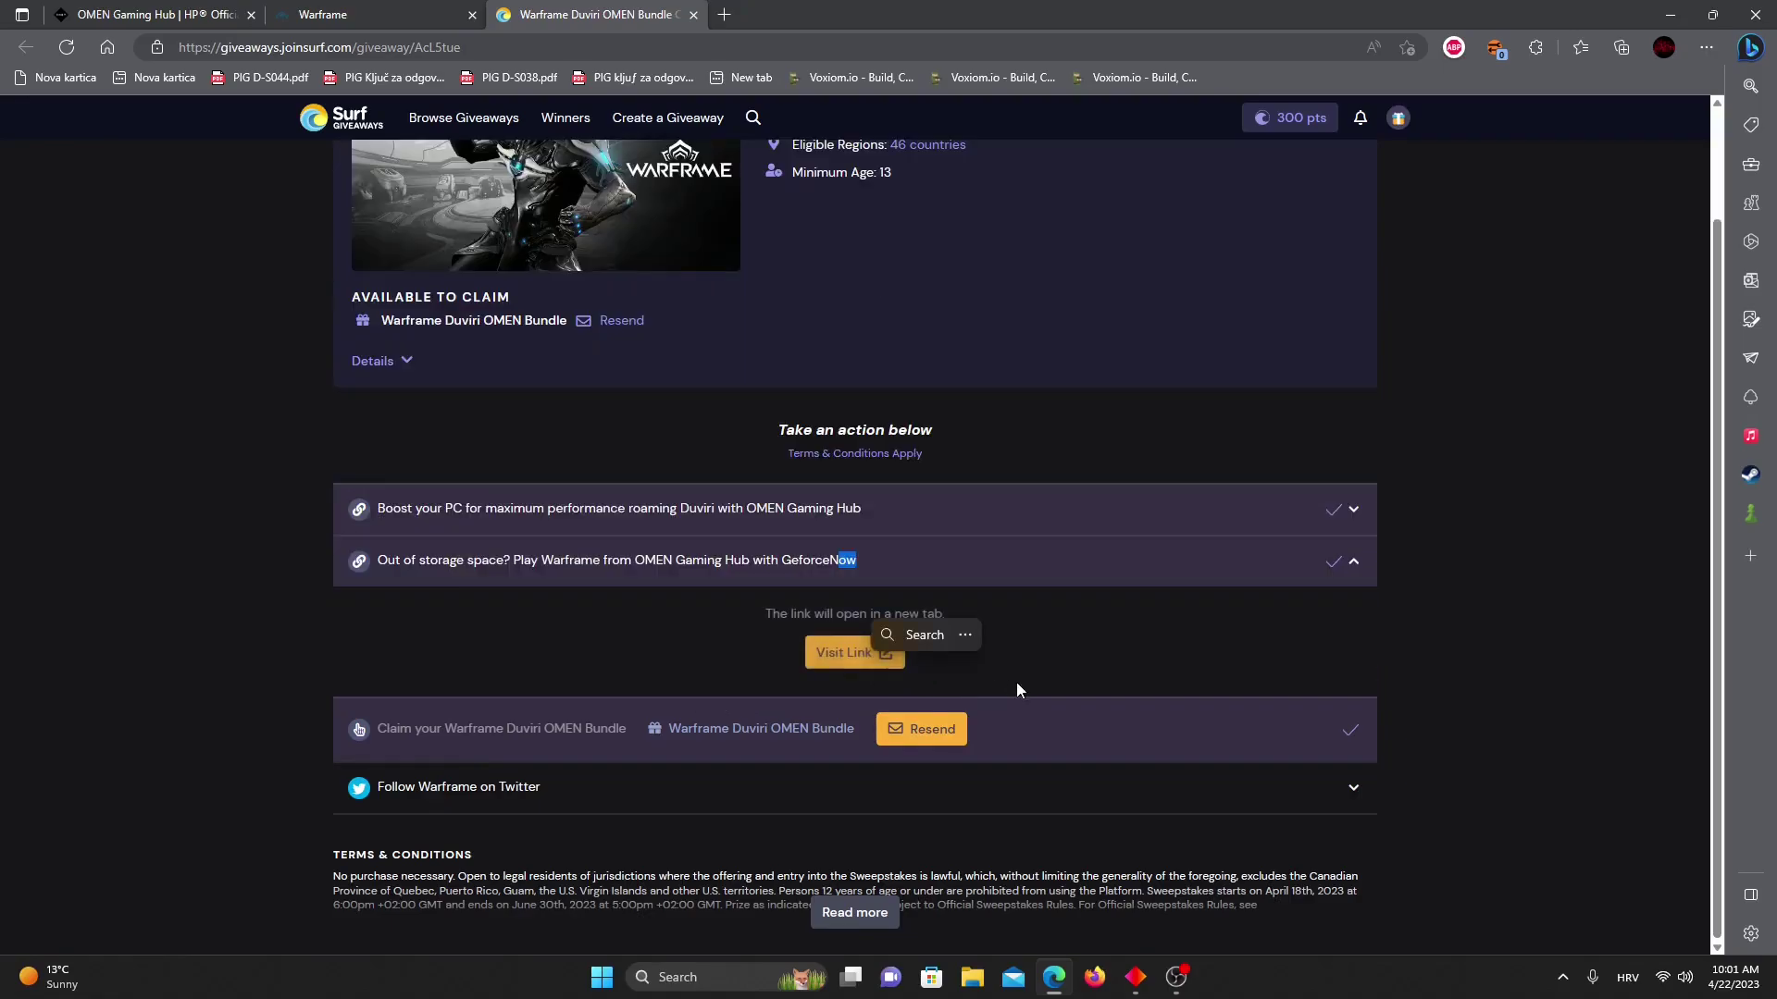
left_click(849, 651)
scroll(989, 285, "down", 5)
scroll(902, 320, "down", 5)
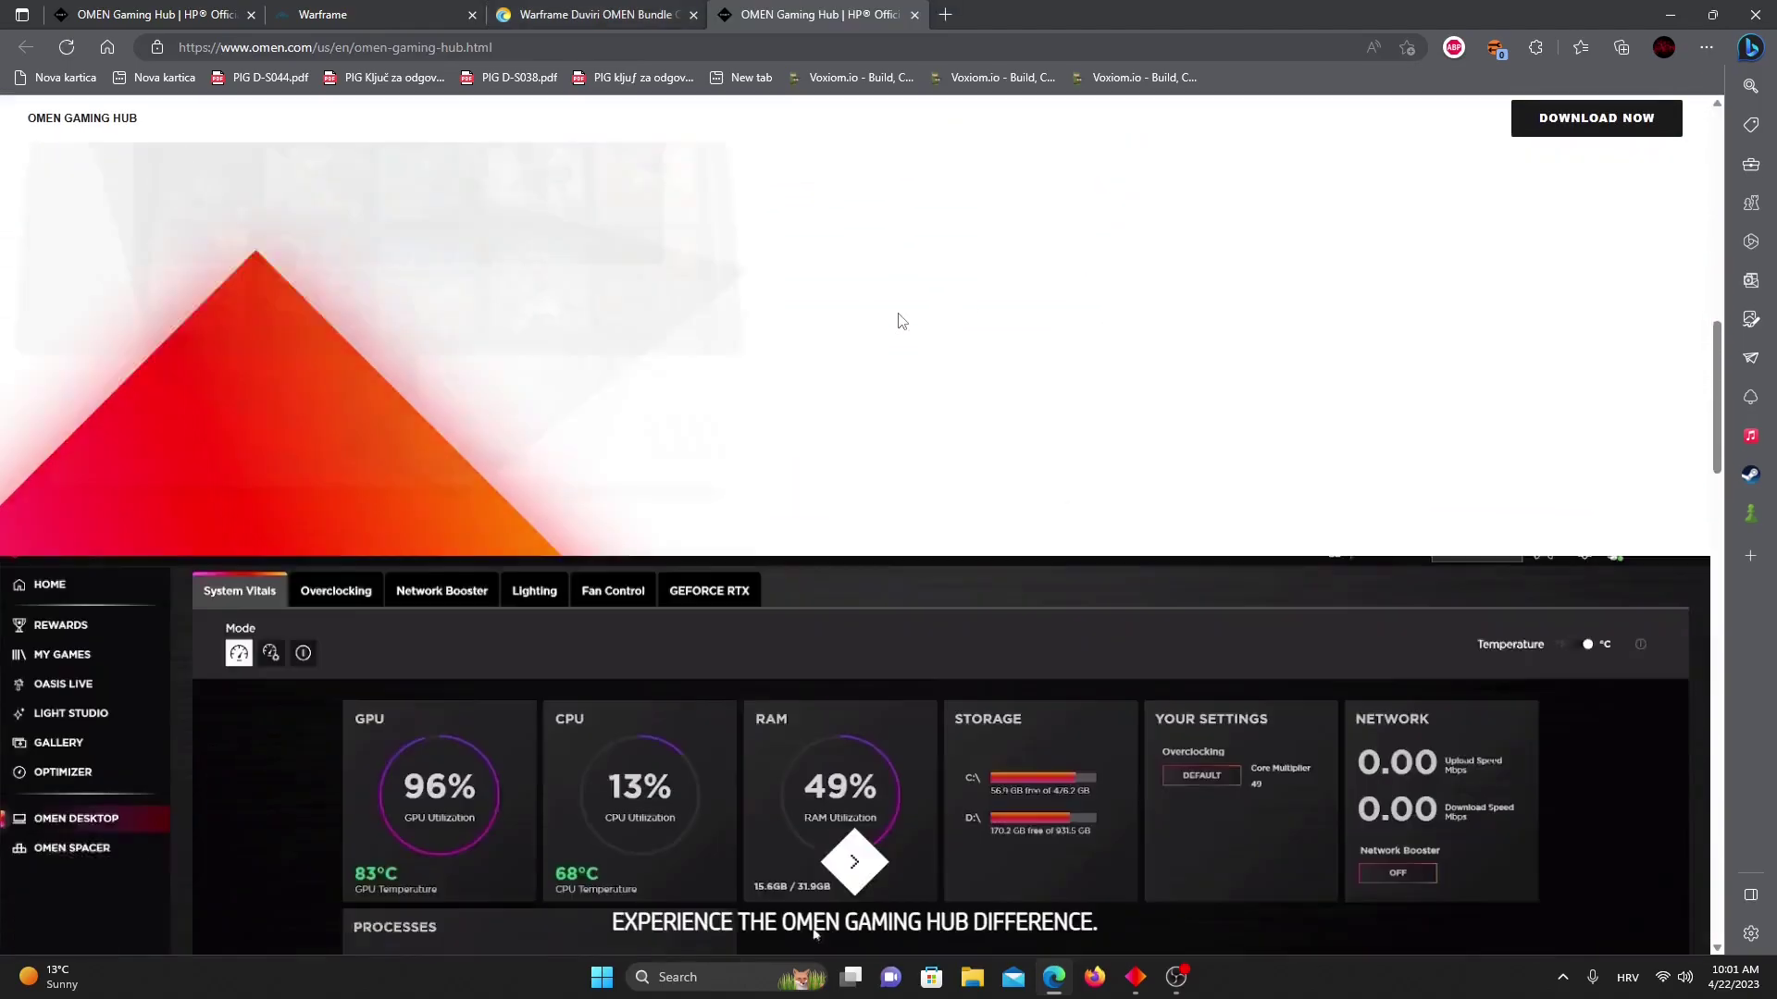
scroll(904, 319, "down", 5)
scroll(902, 319, "down", 5)
scroll(903, 321, "down", 3)
scroll(902, 320, "up", 2)
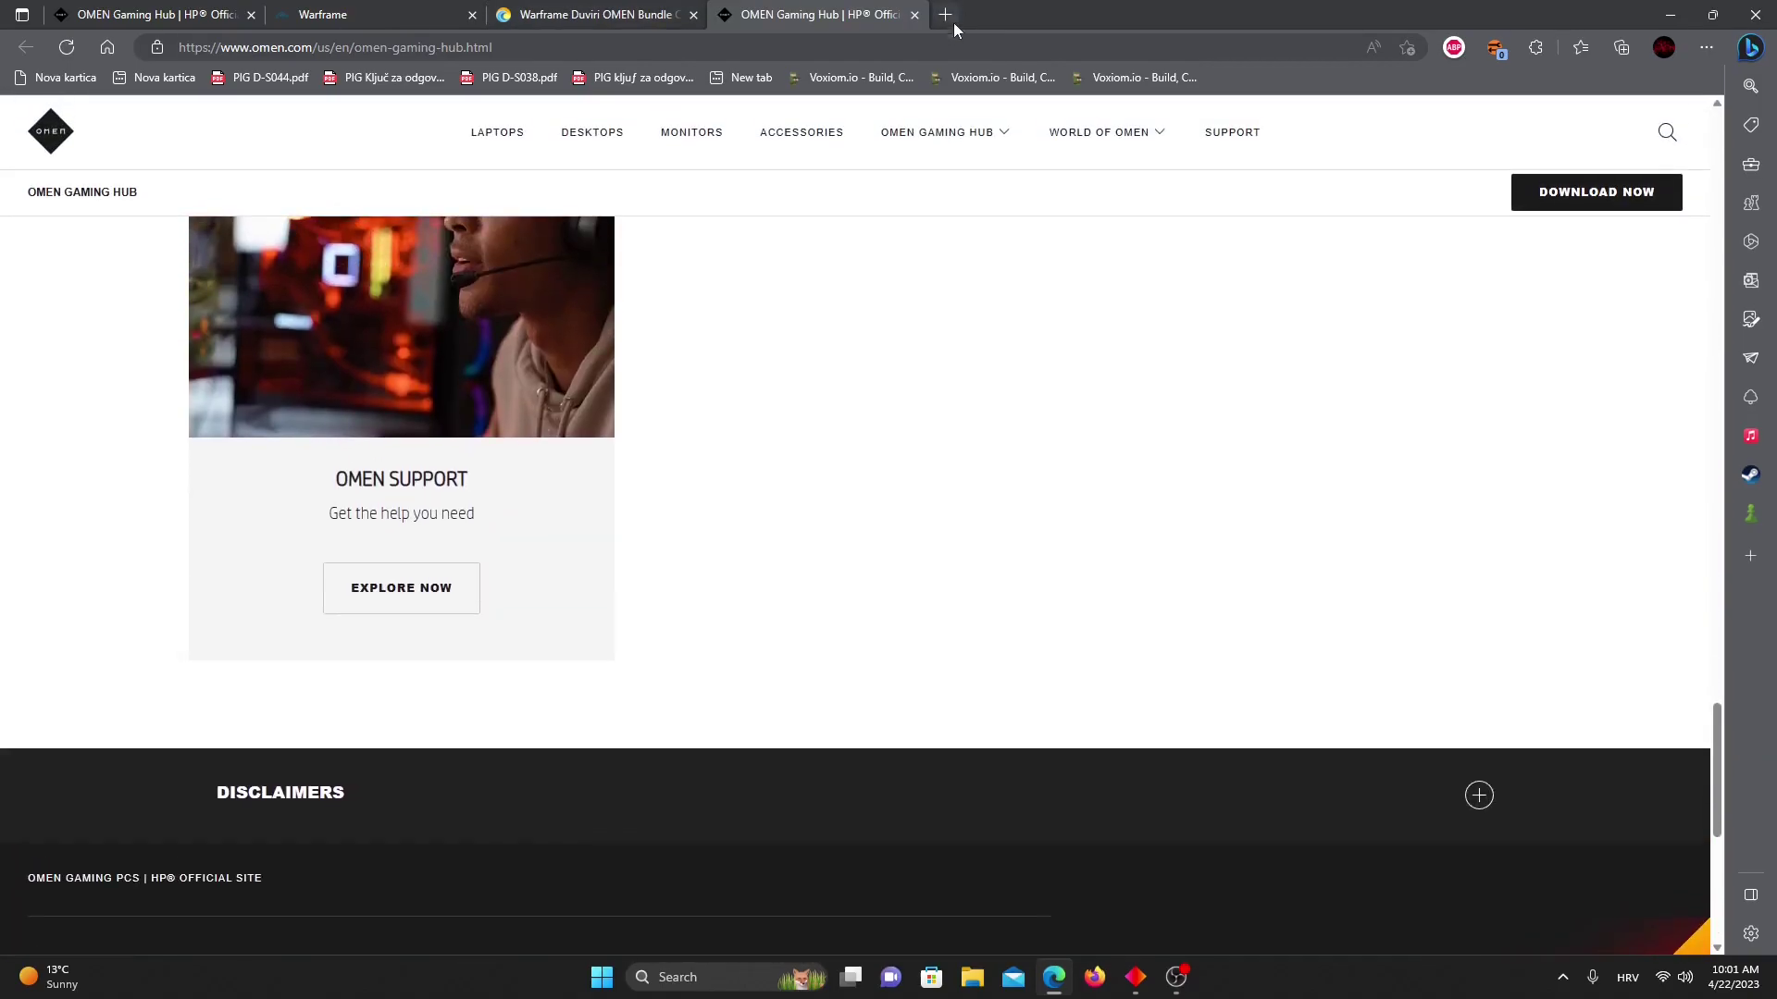
left_click(914, 14)
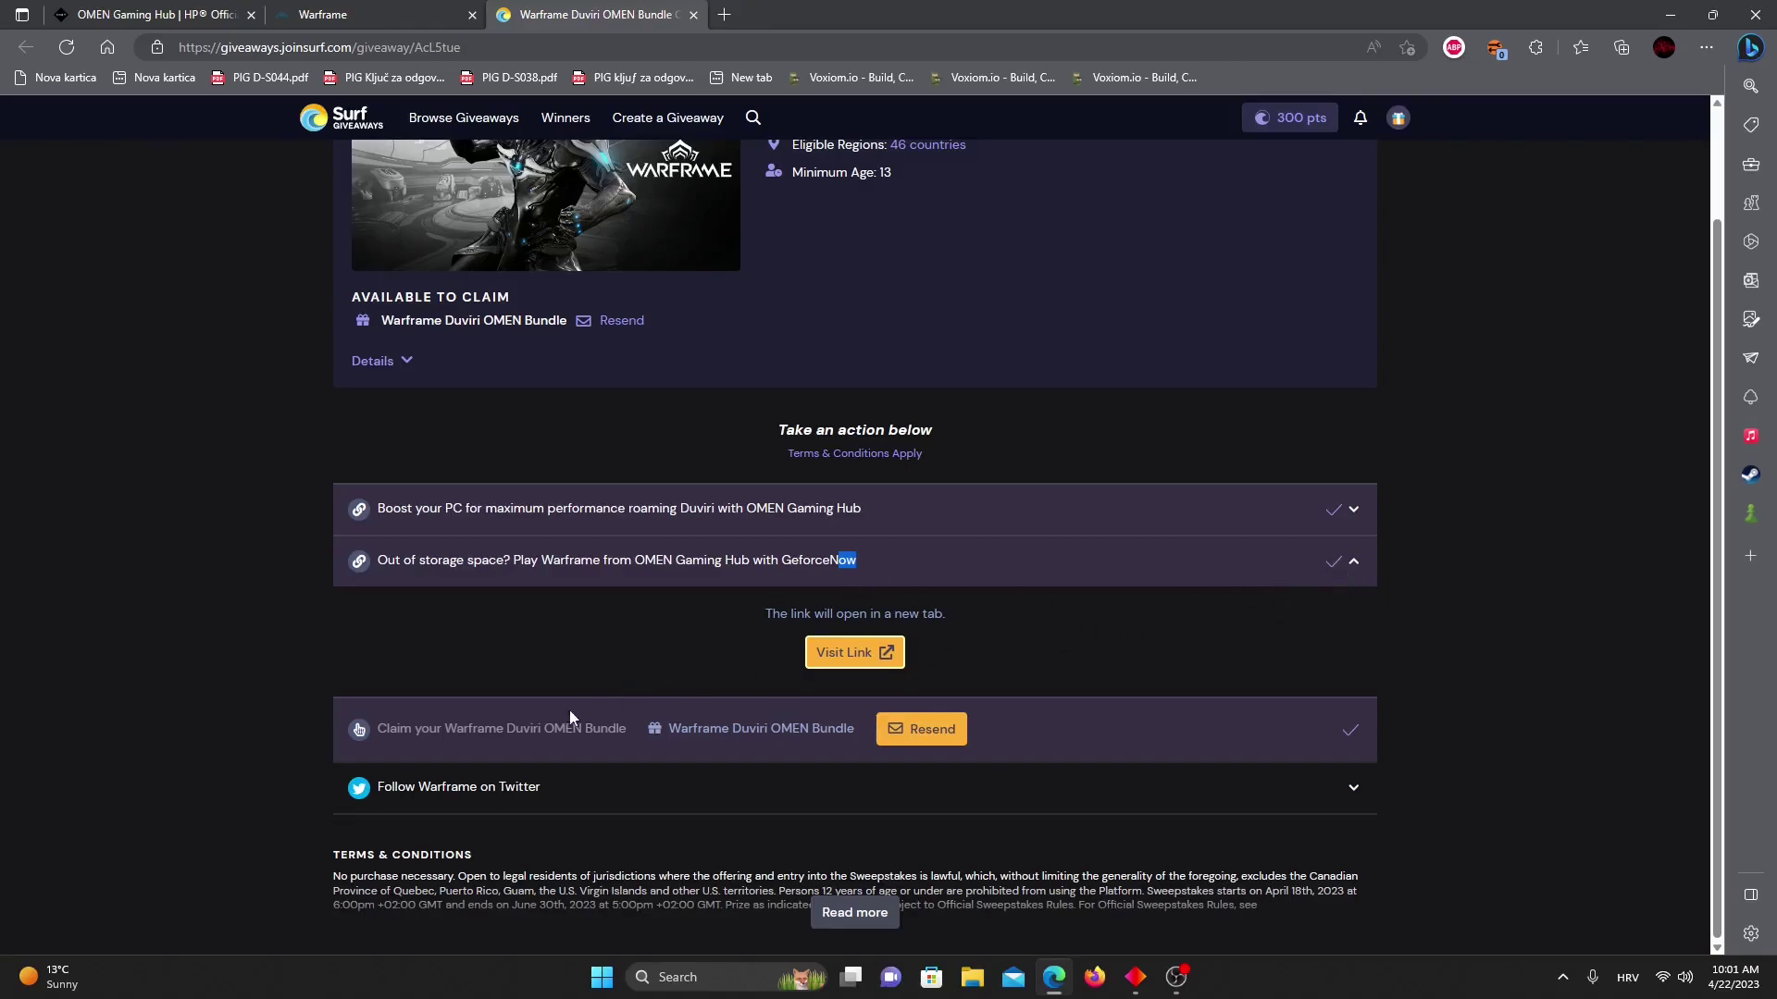
left_click(843, 559)
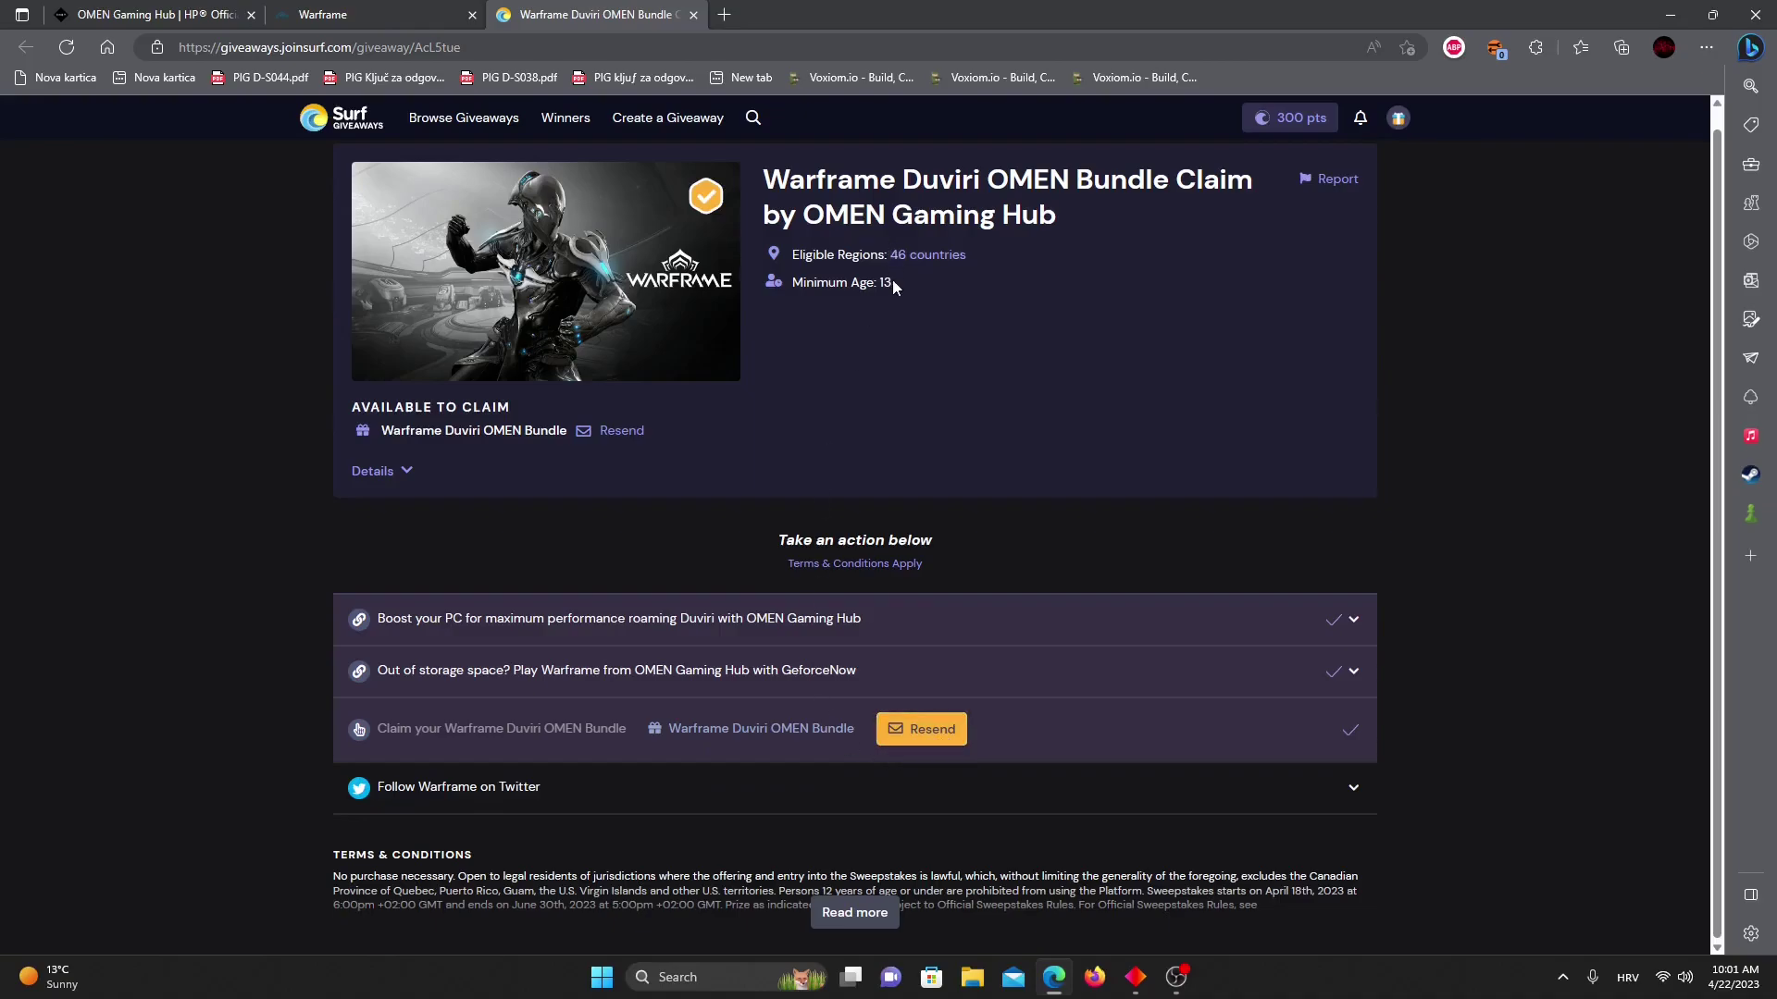
left_click(921, 257)
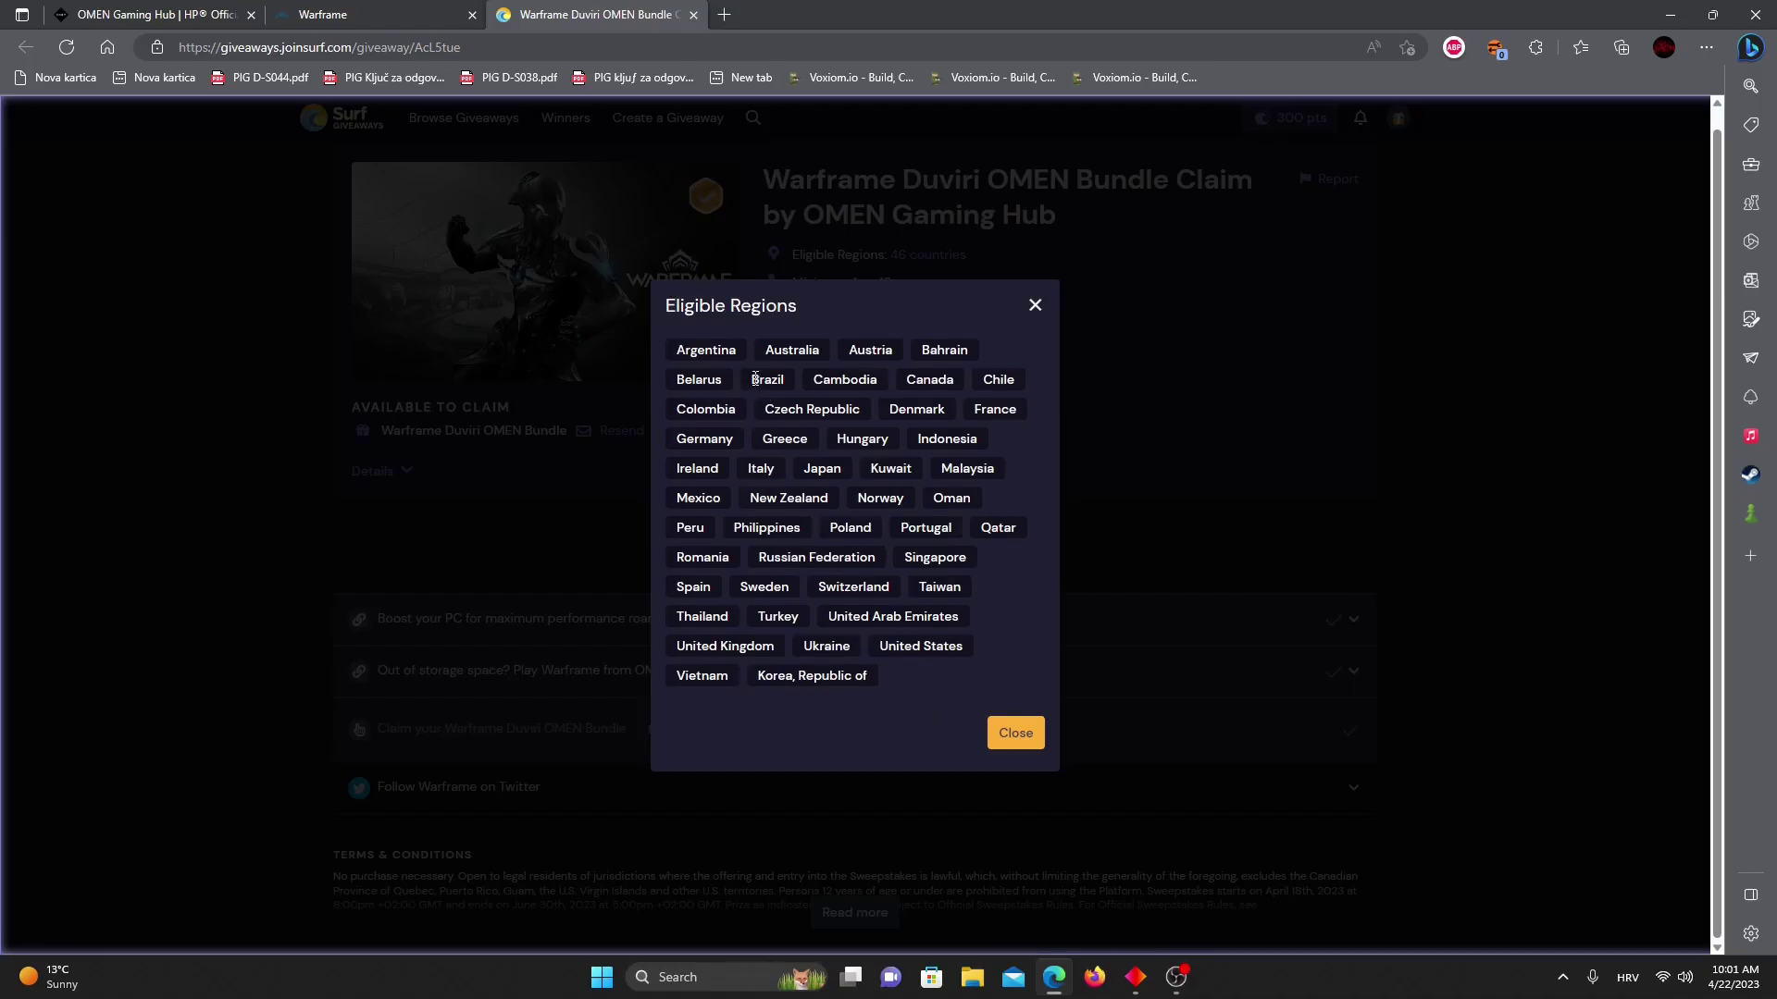
left_click_drag(677, 350, 904, 711)
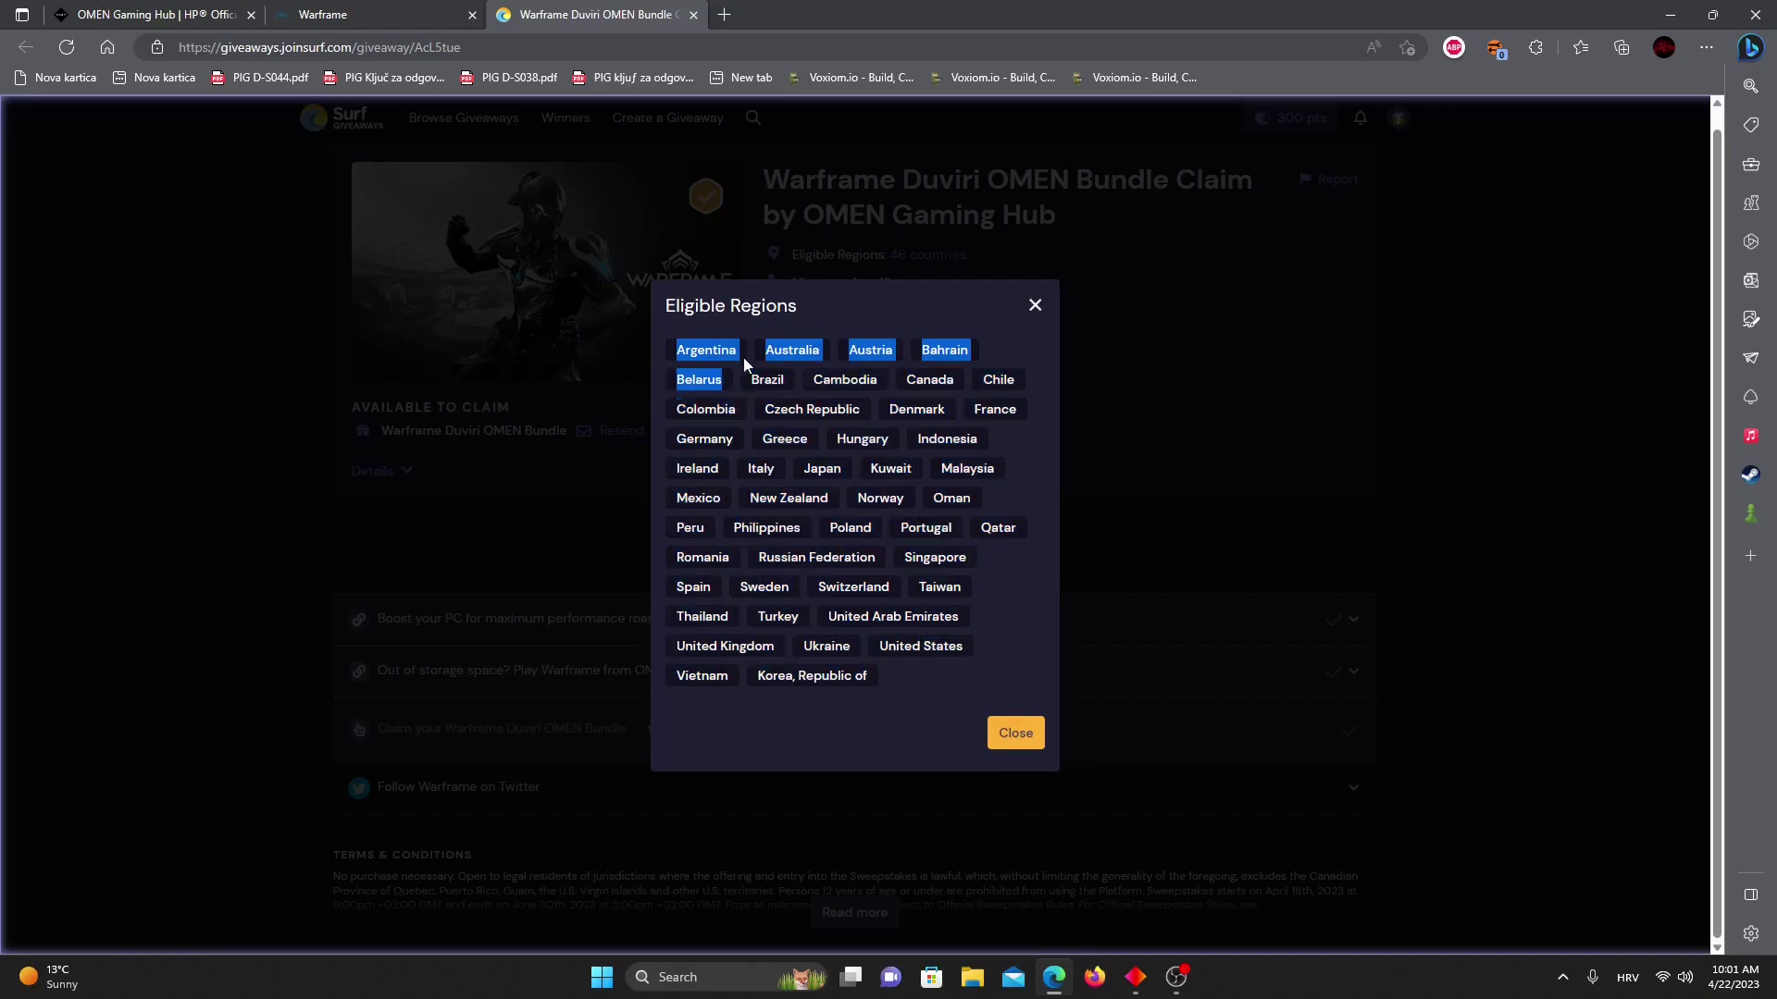
mouse_move(677, 351)
left_mouse_down()
mouse_move(830, 483)
mouse_move(677, 350)
left_mouse_up()
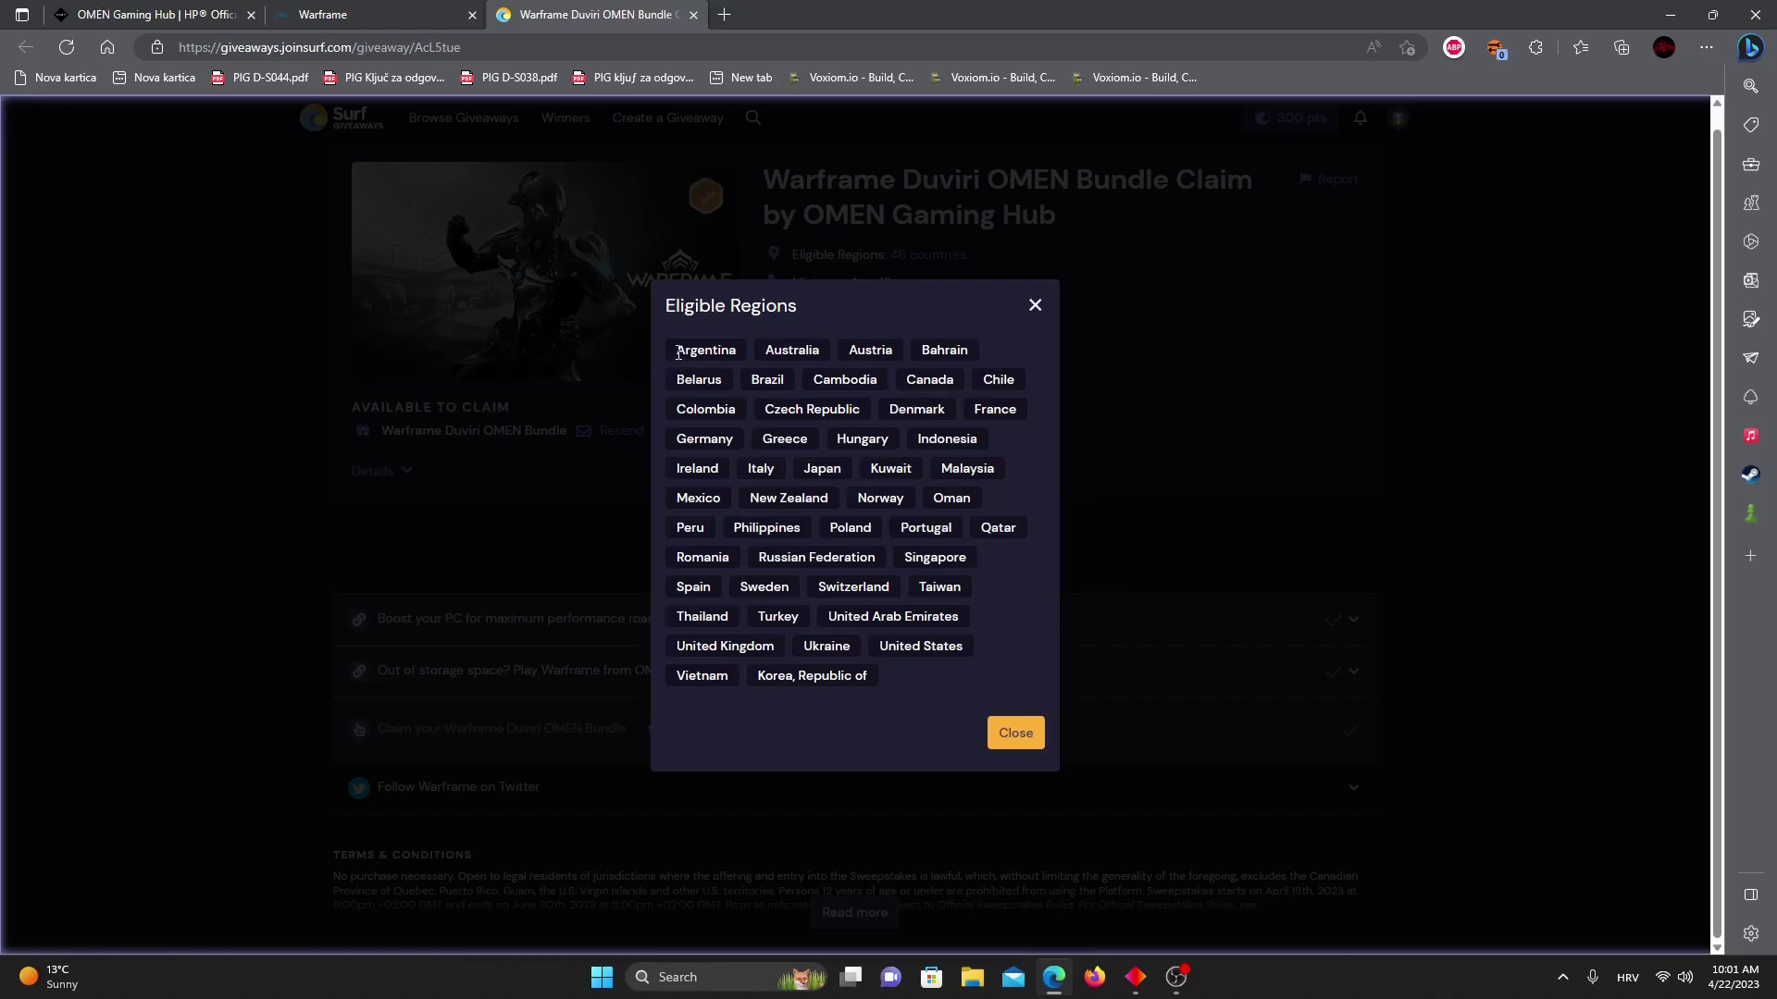
left_click_drag(677, 350, 904, 618)
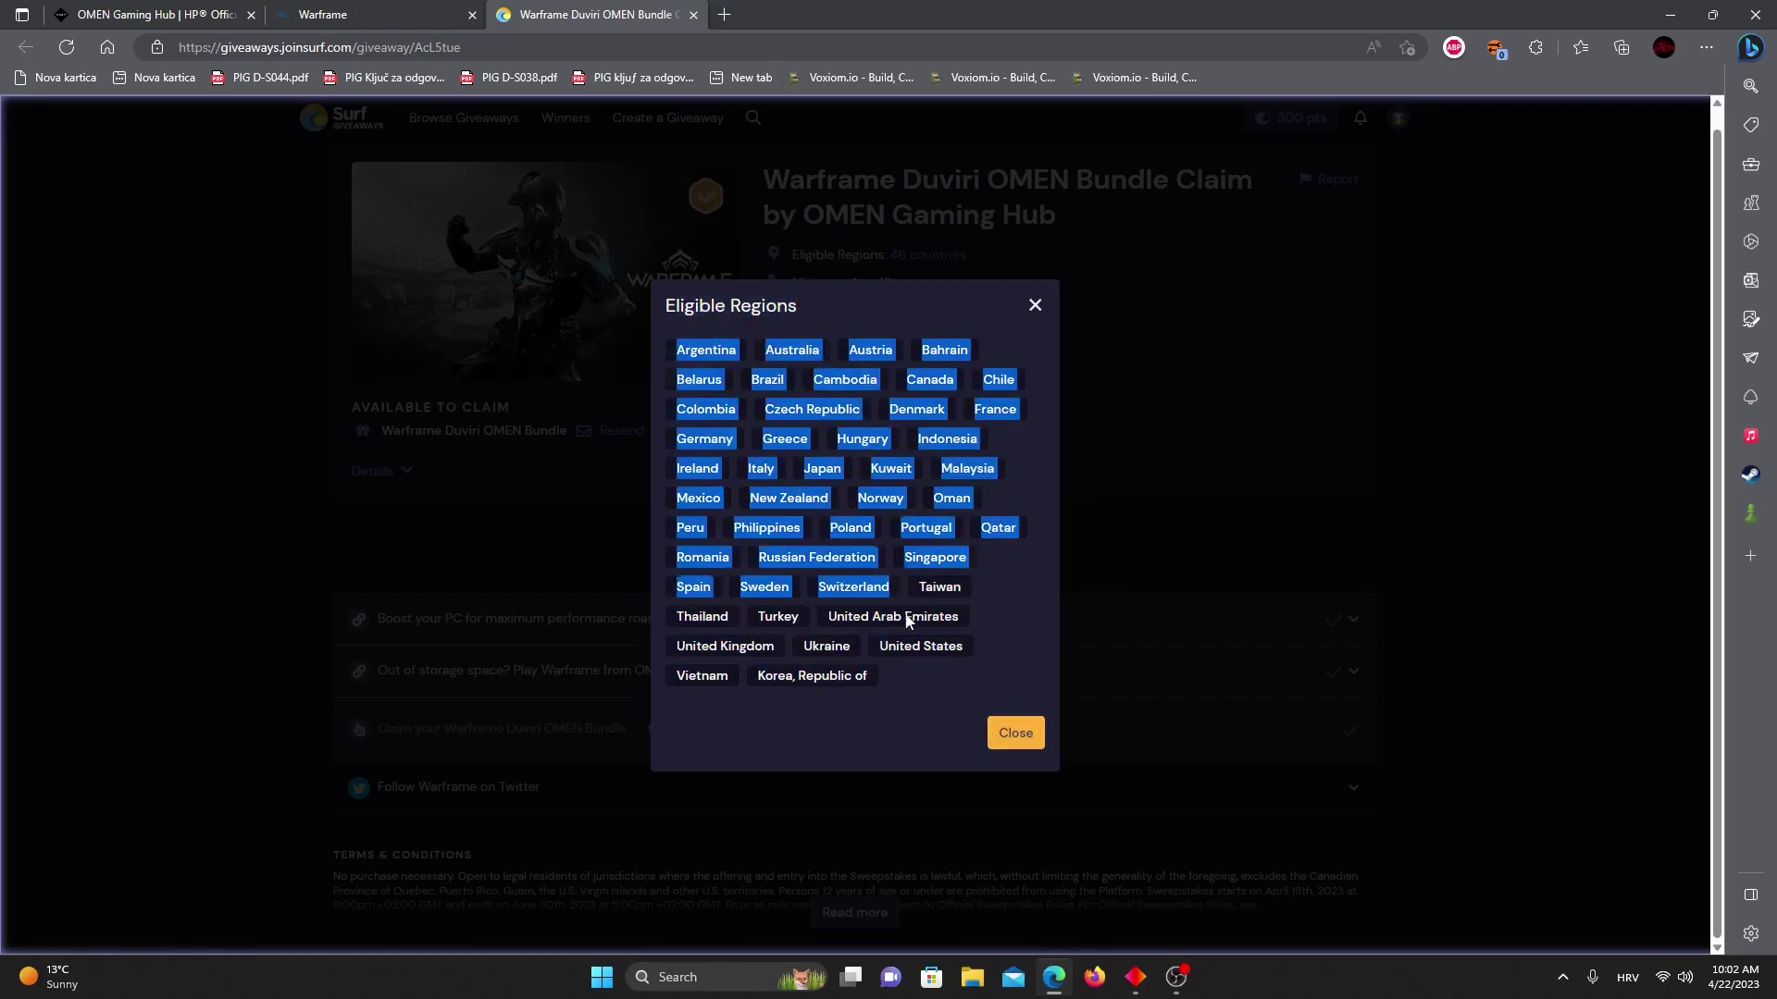
left_click_drag(905, 618, 959, 645)
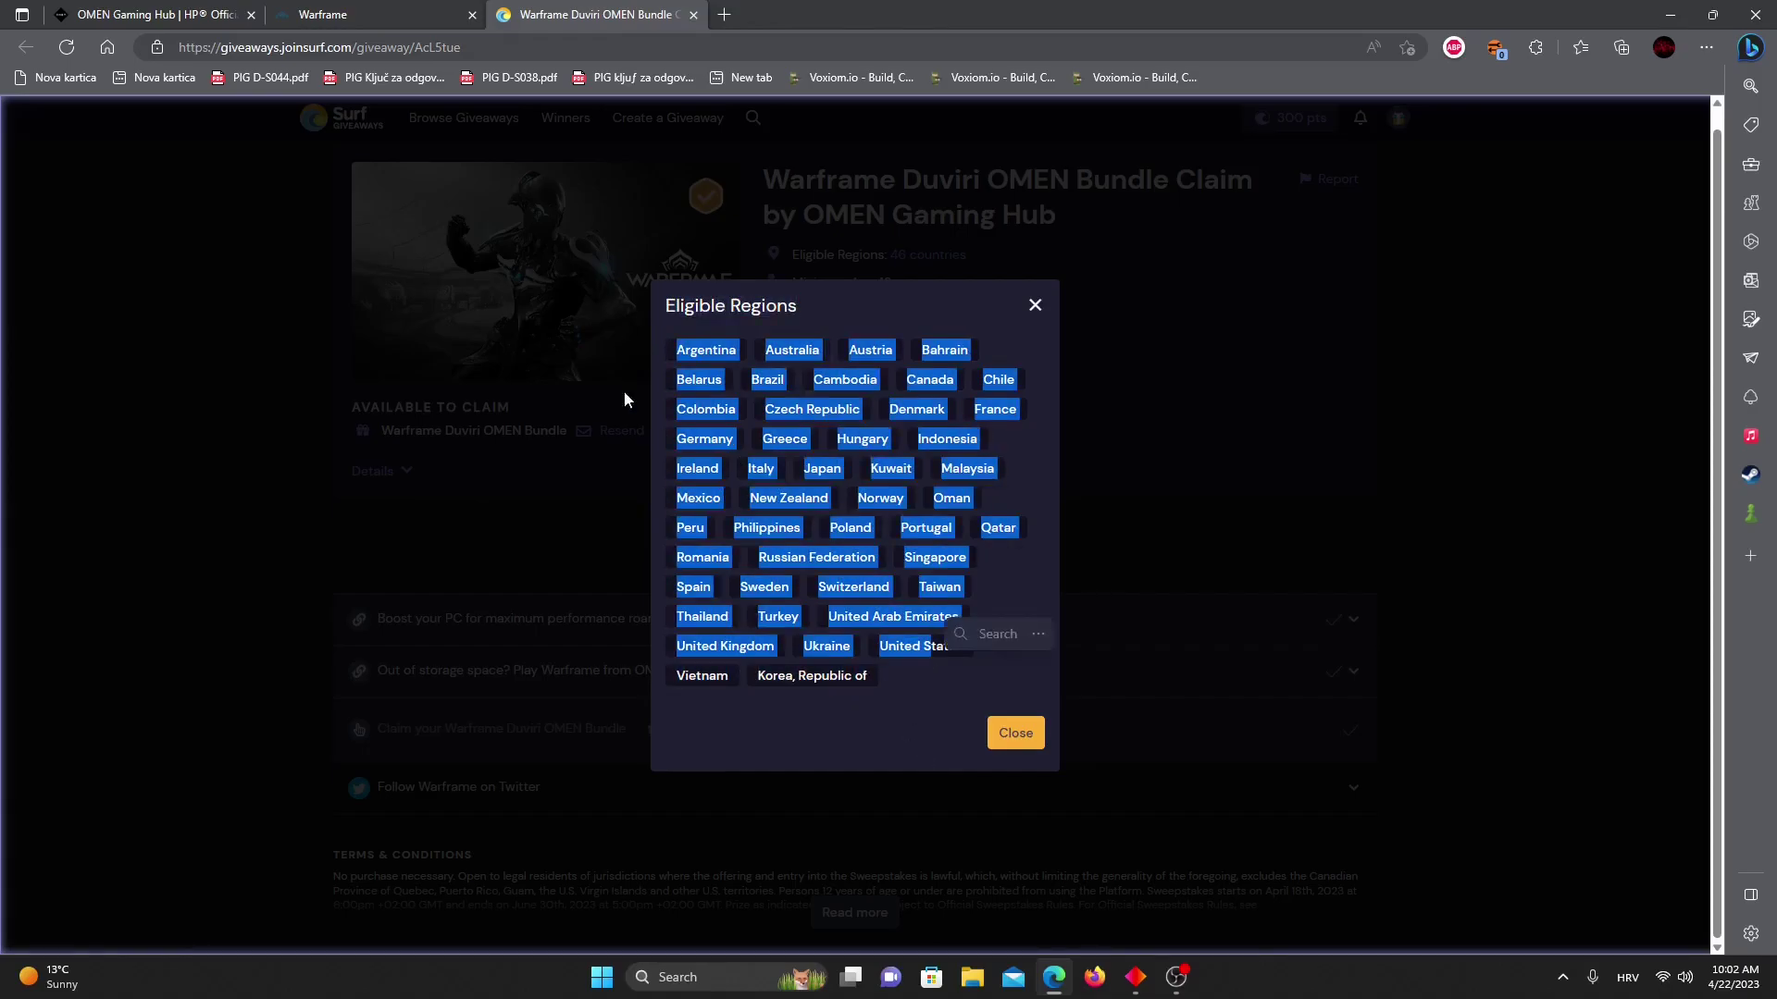
left_click(885, 676)
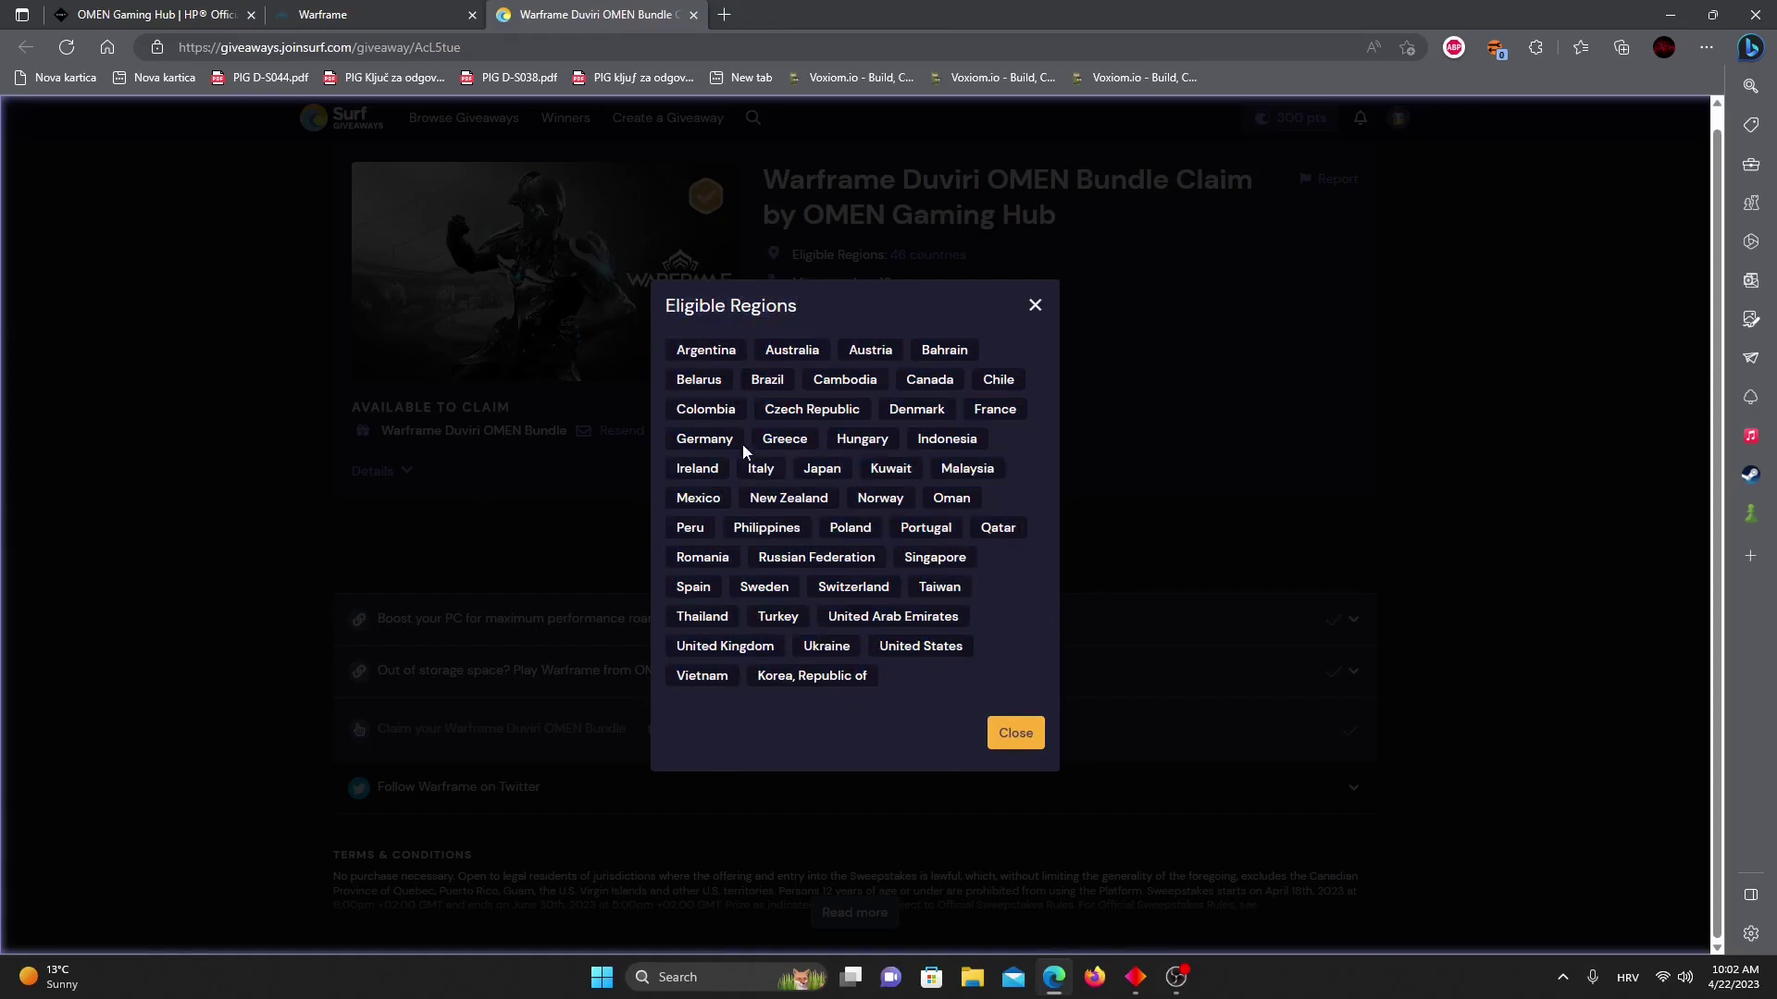
double_click(683, 434)
left_click(1034, 307)
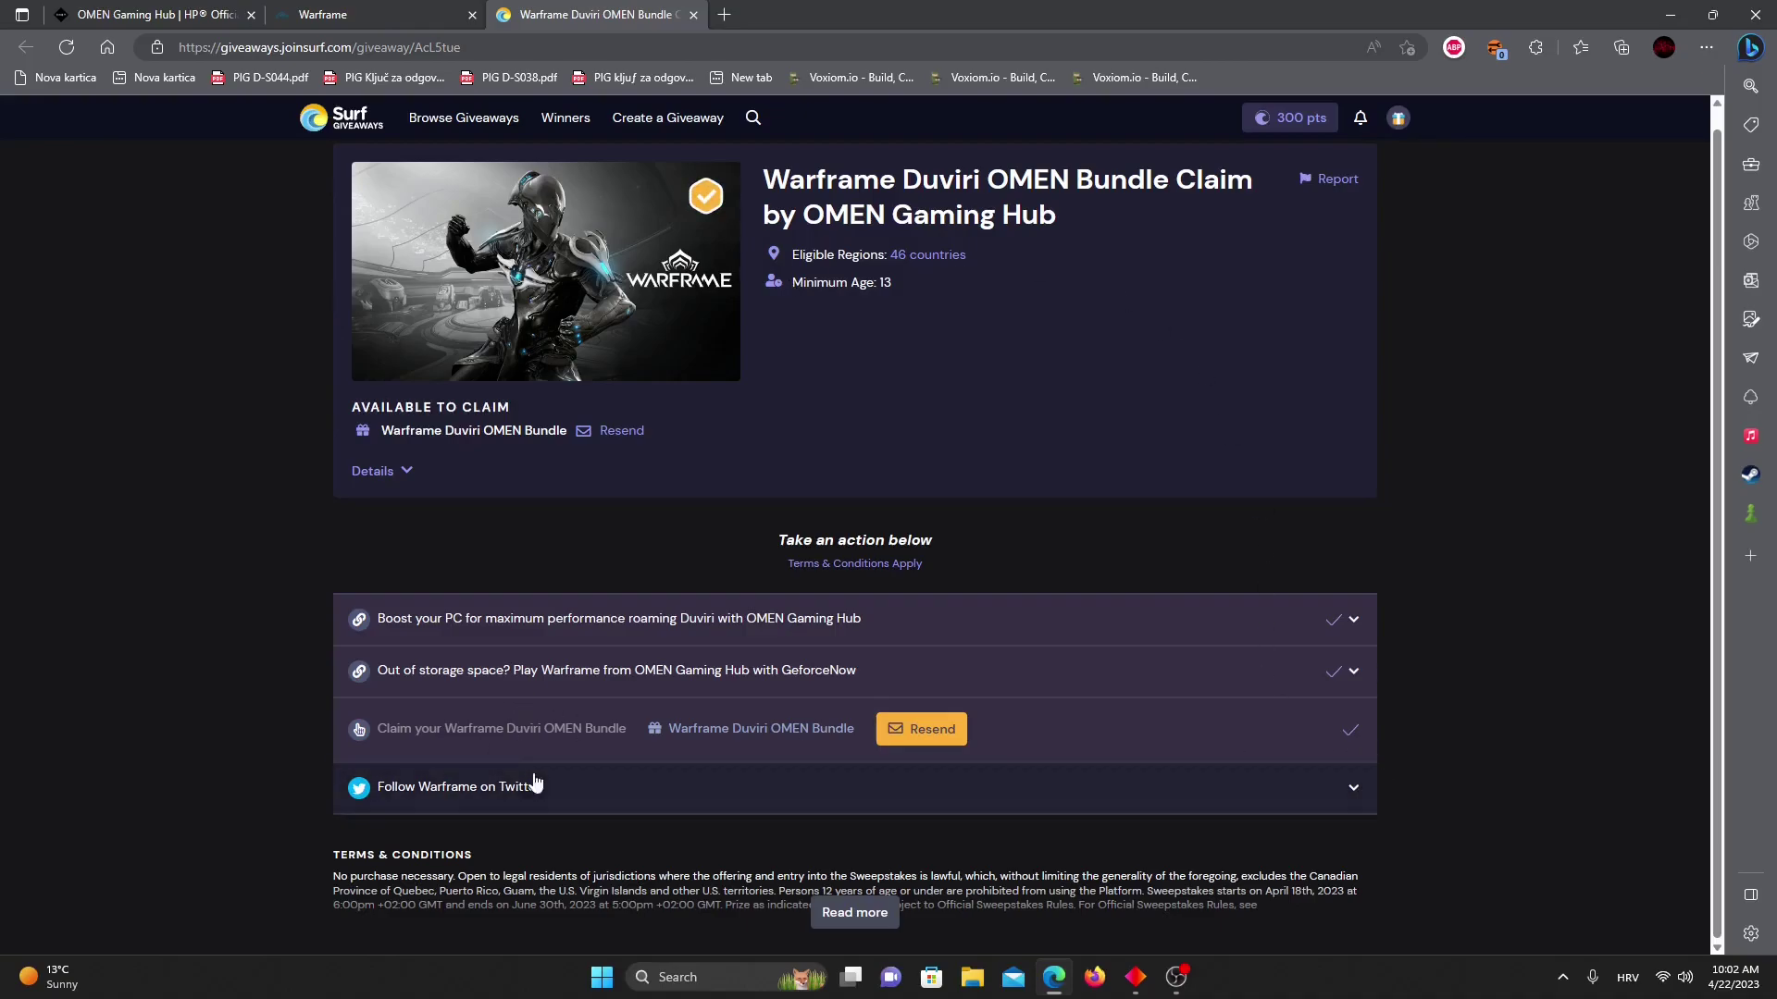
left_click(855, 787)
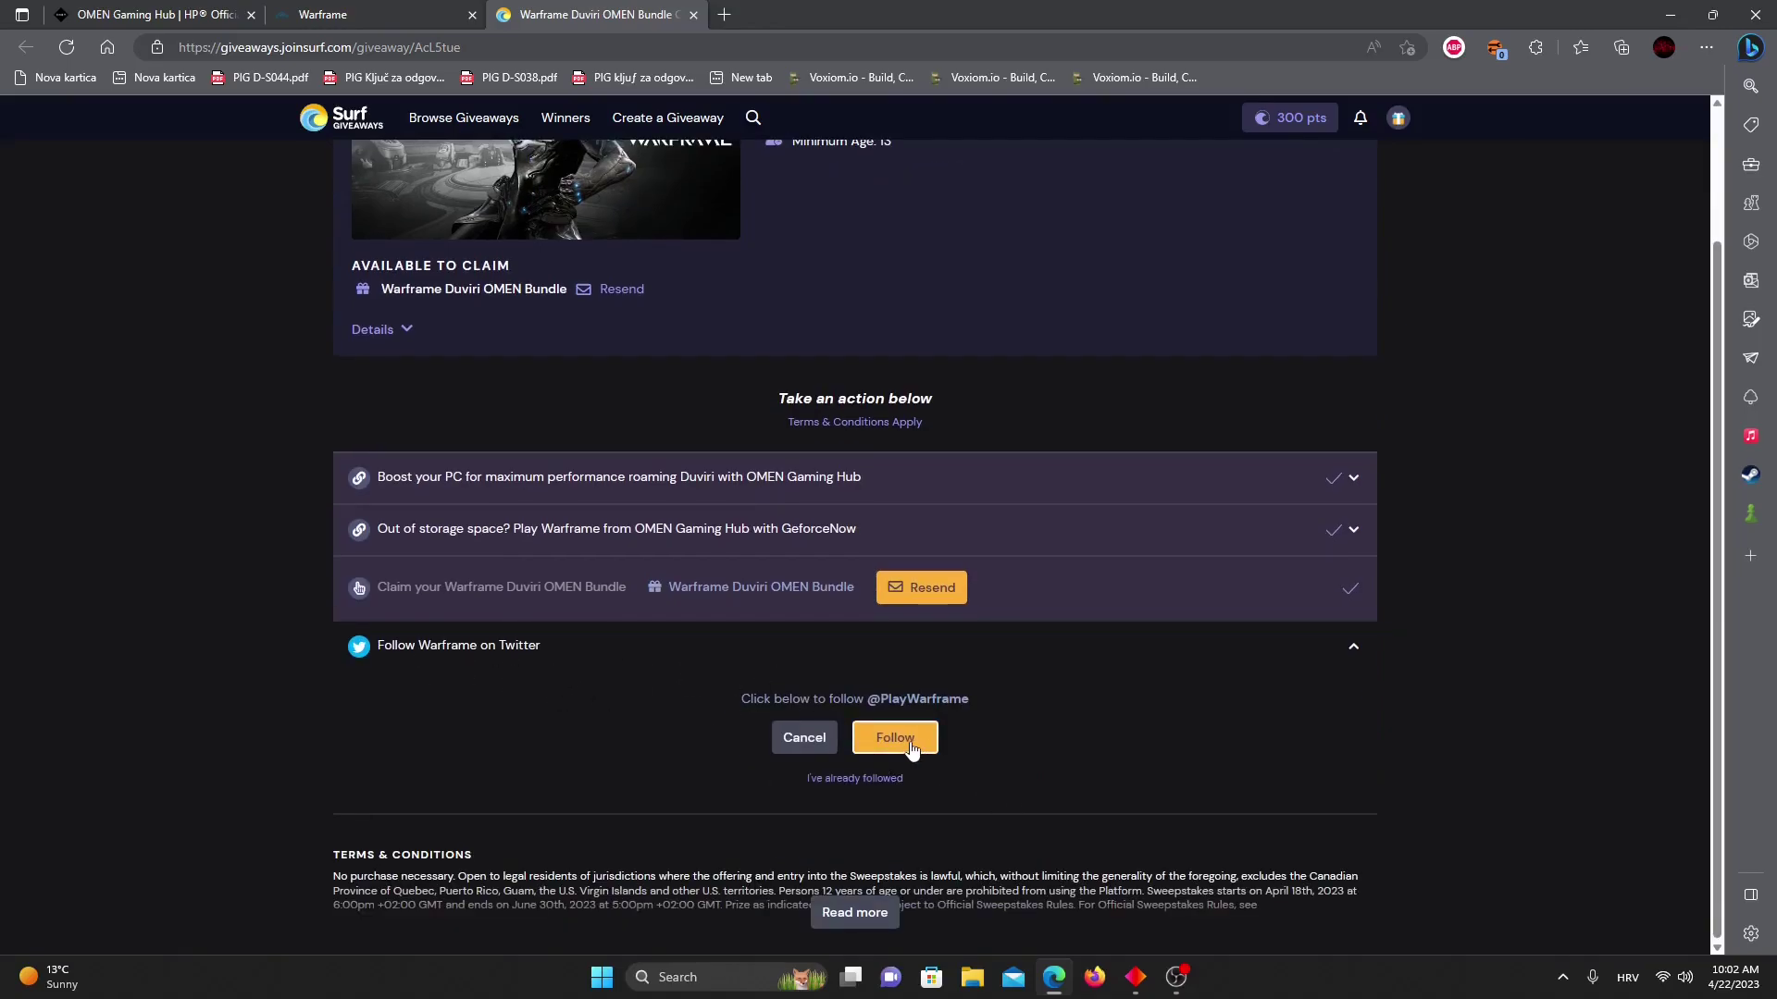
left_click(1352, 645)
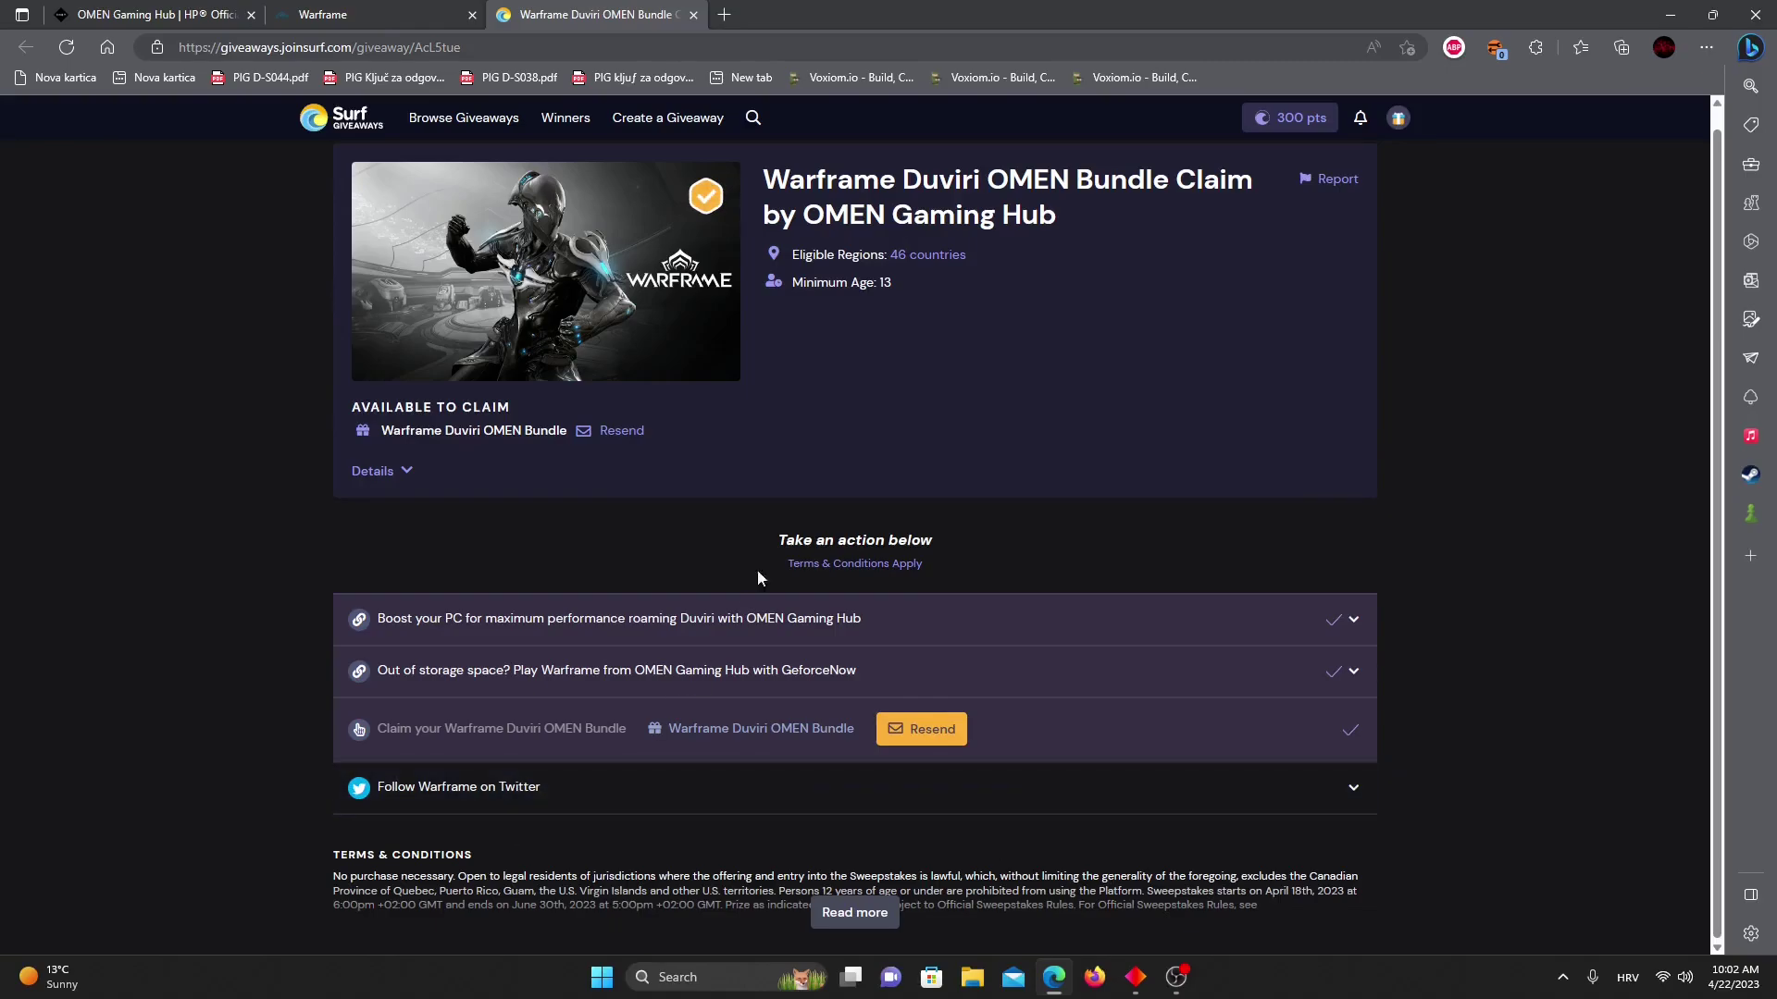
scroll(757, 570, "up", 1)
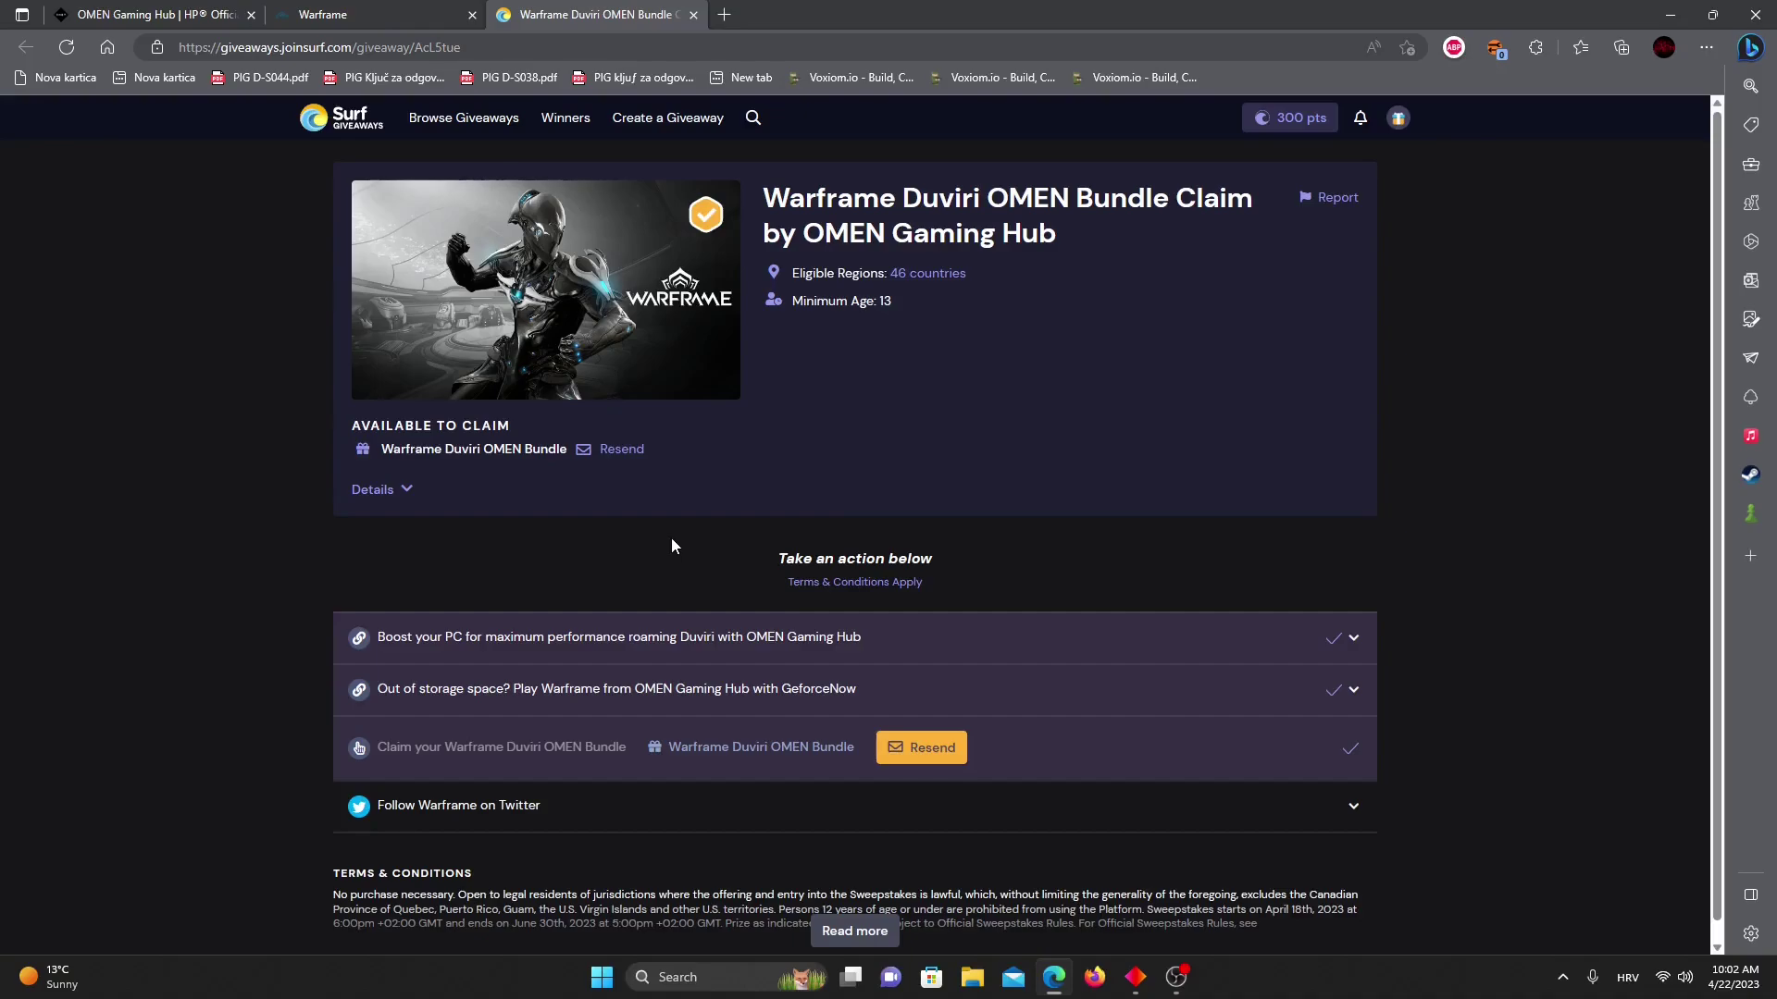
scroll(816, 583, "down", 1)
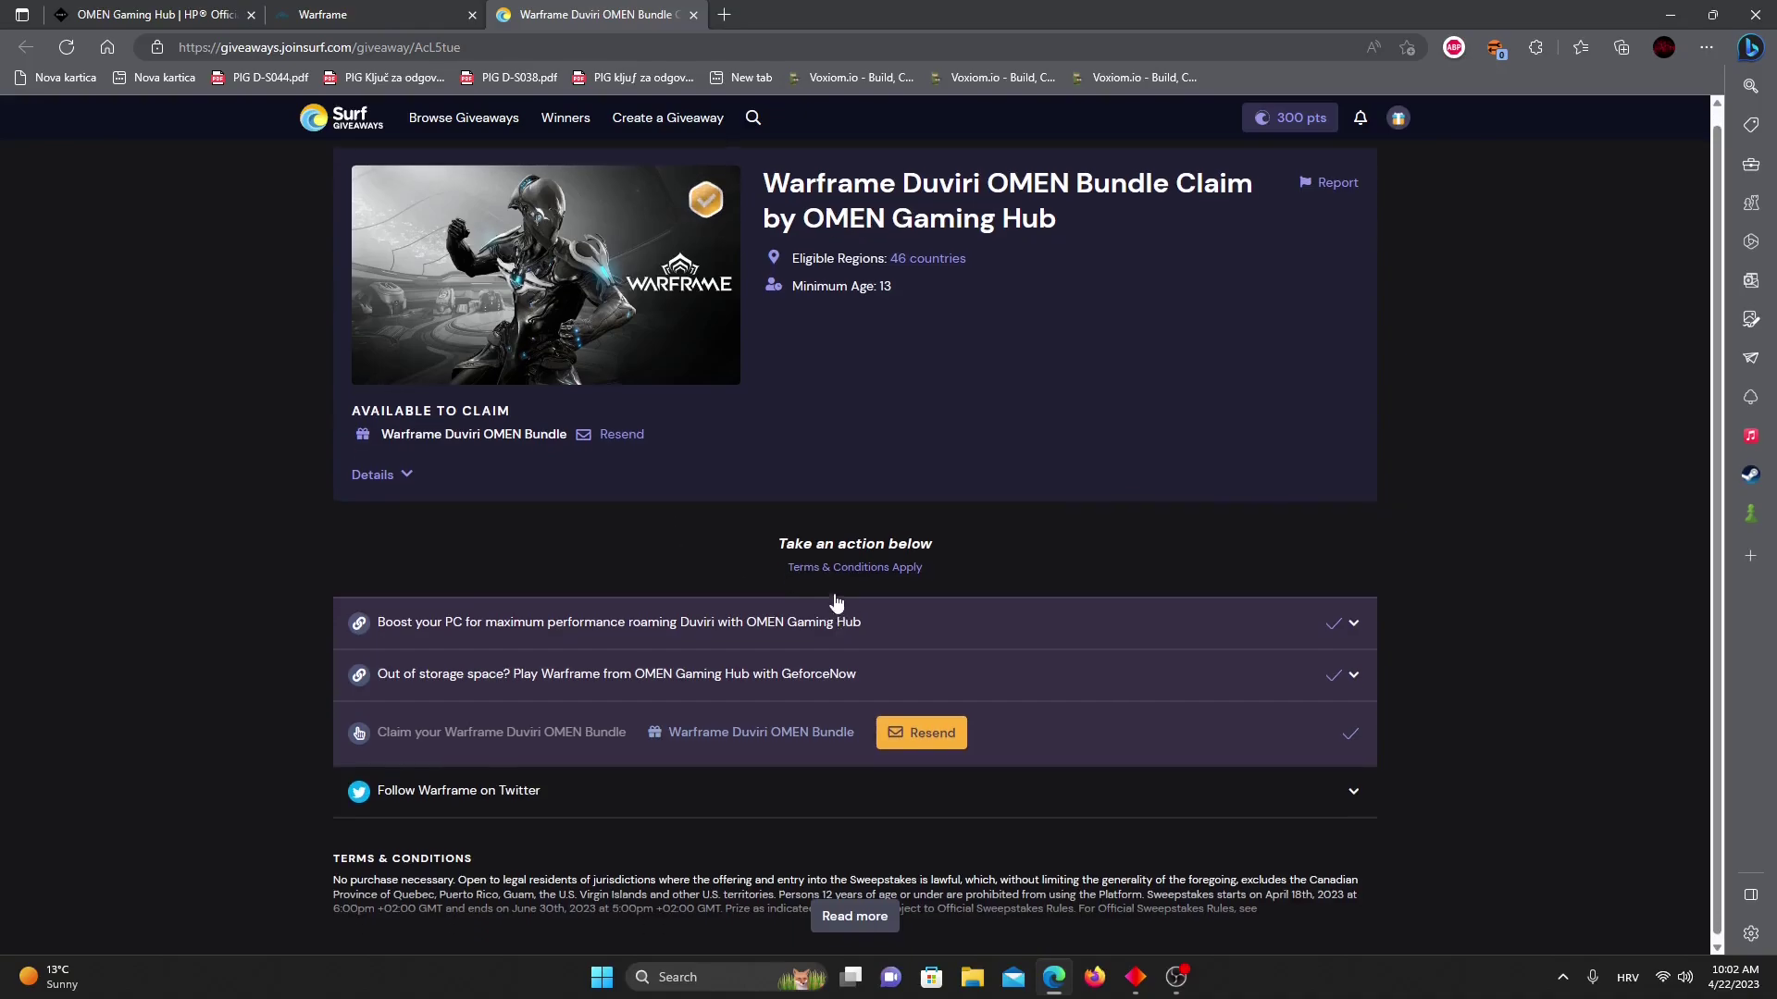
Expand the Details description and highlight the code validity and one-time-use sentence.
left_click(396, 472)
scroll(809, 413, "down", 5)
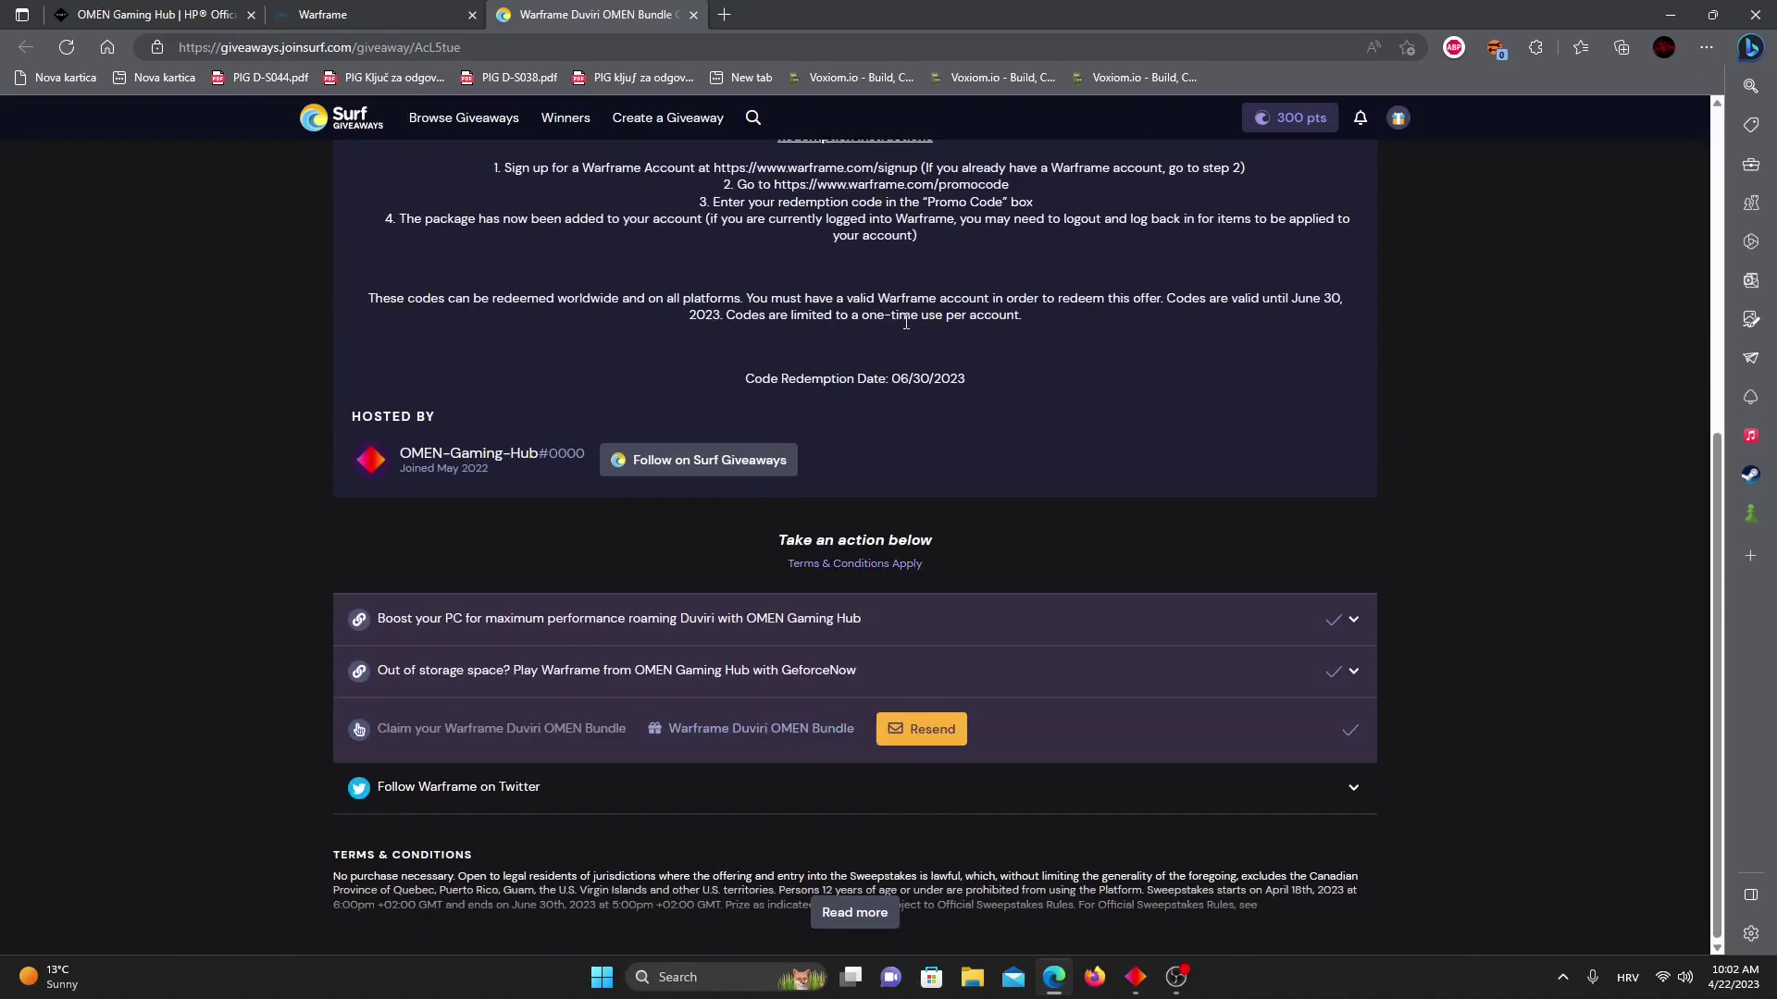
left_click_drag(1291, 298, 1345, 308)
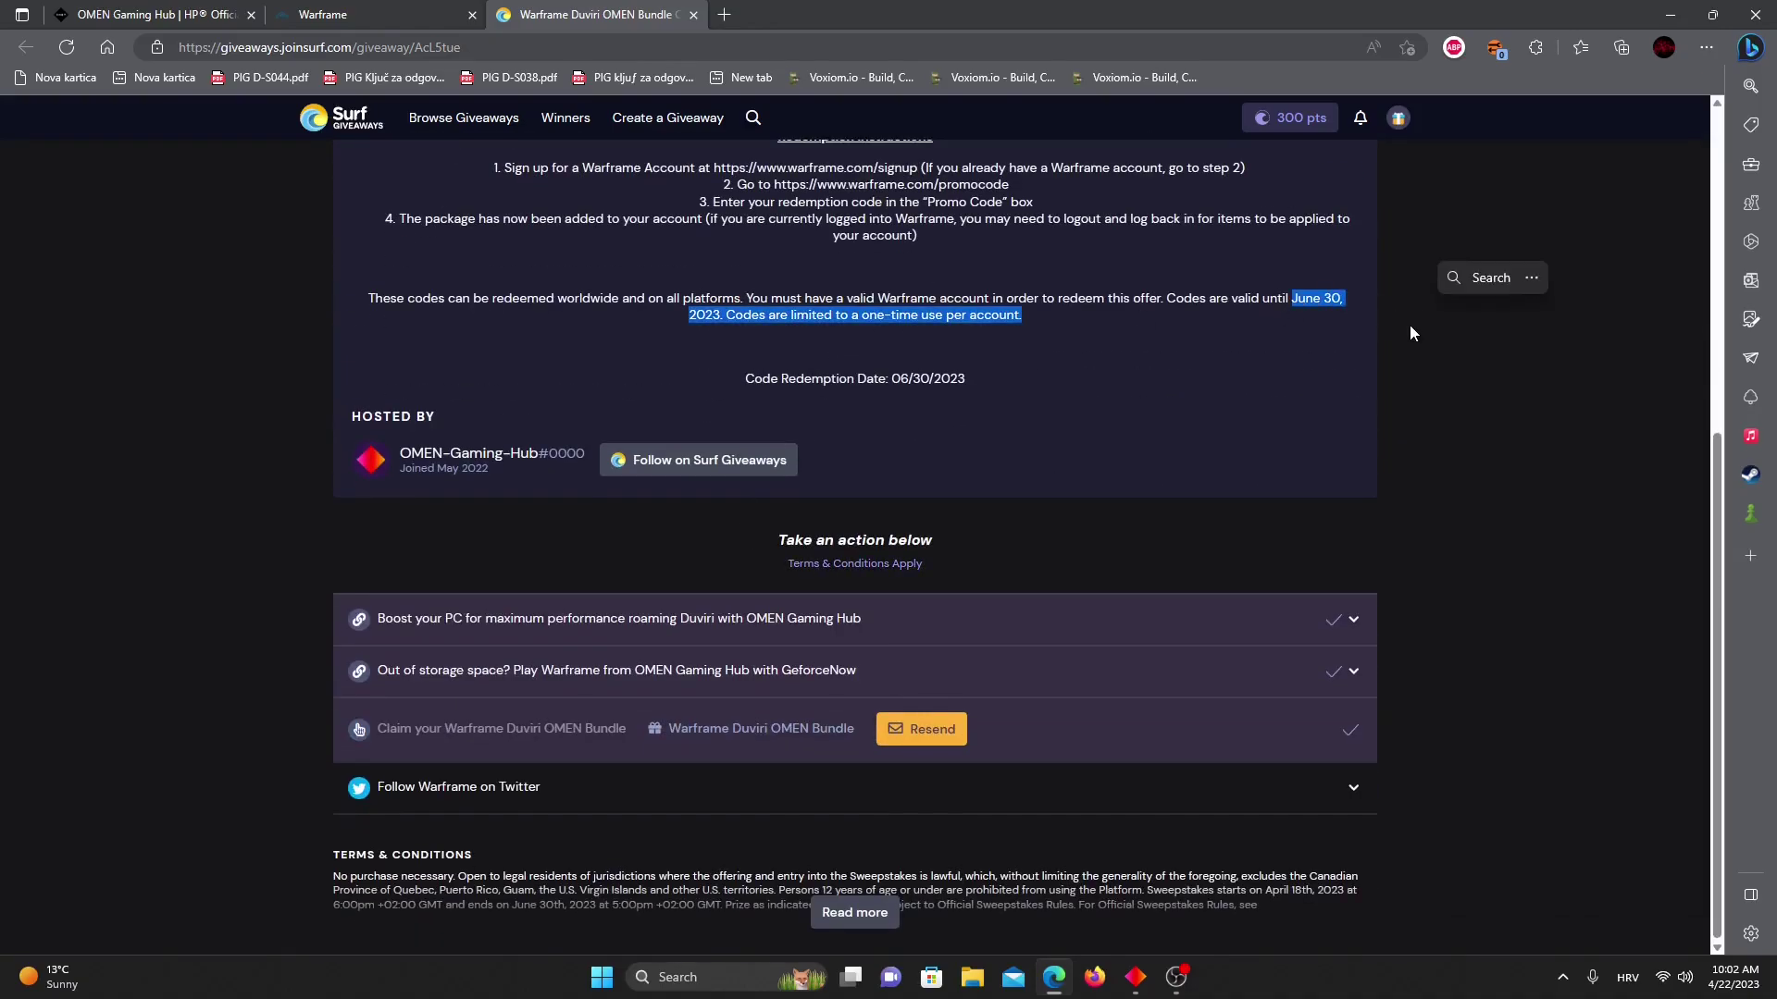
left_click(1339, 303)
scroll(1326, 319, "up", 4)
scroll(1181, 361, "up", 4)
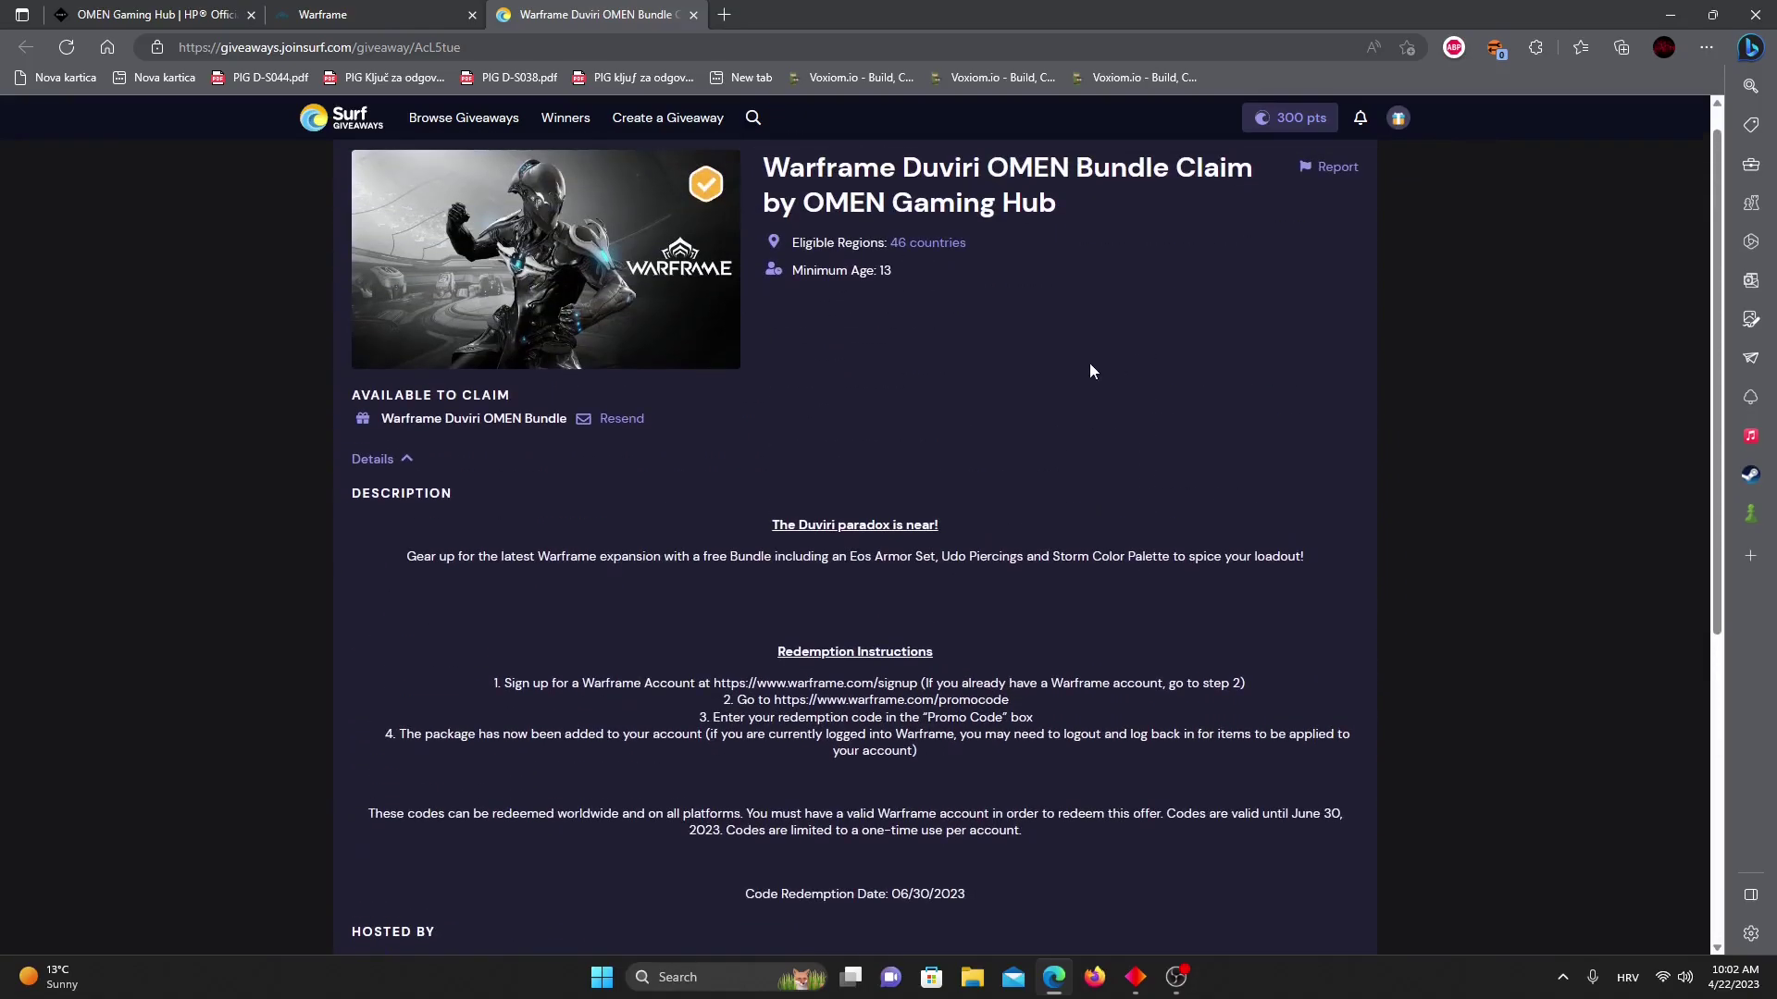
scroll(1335, 468, "up", 1)
mouse_move(545, 259)
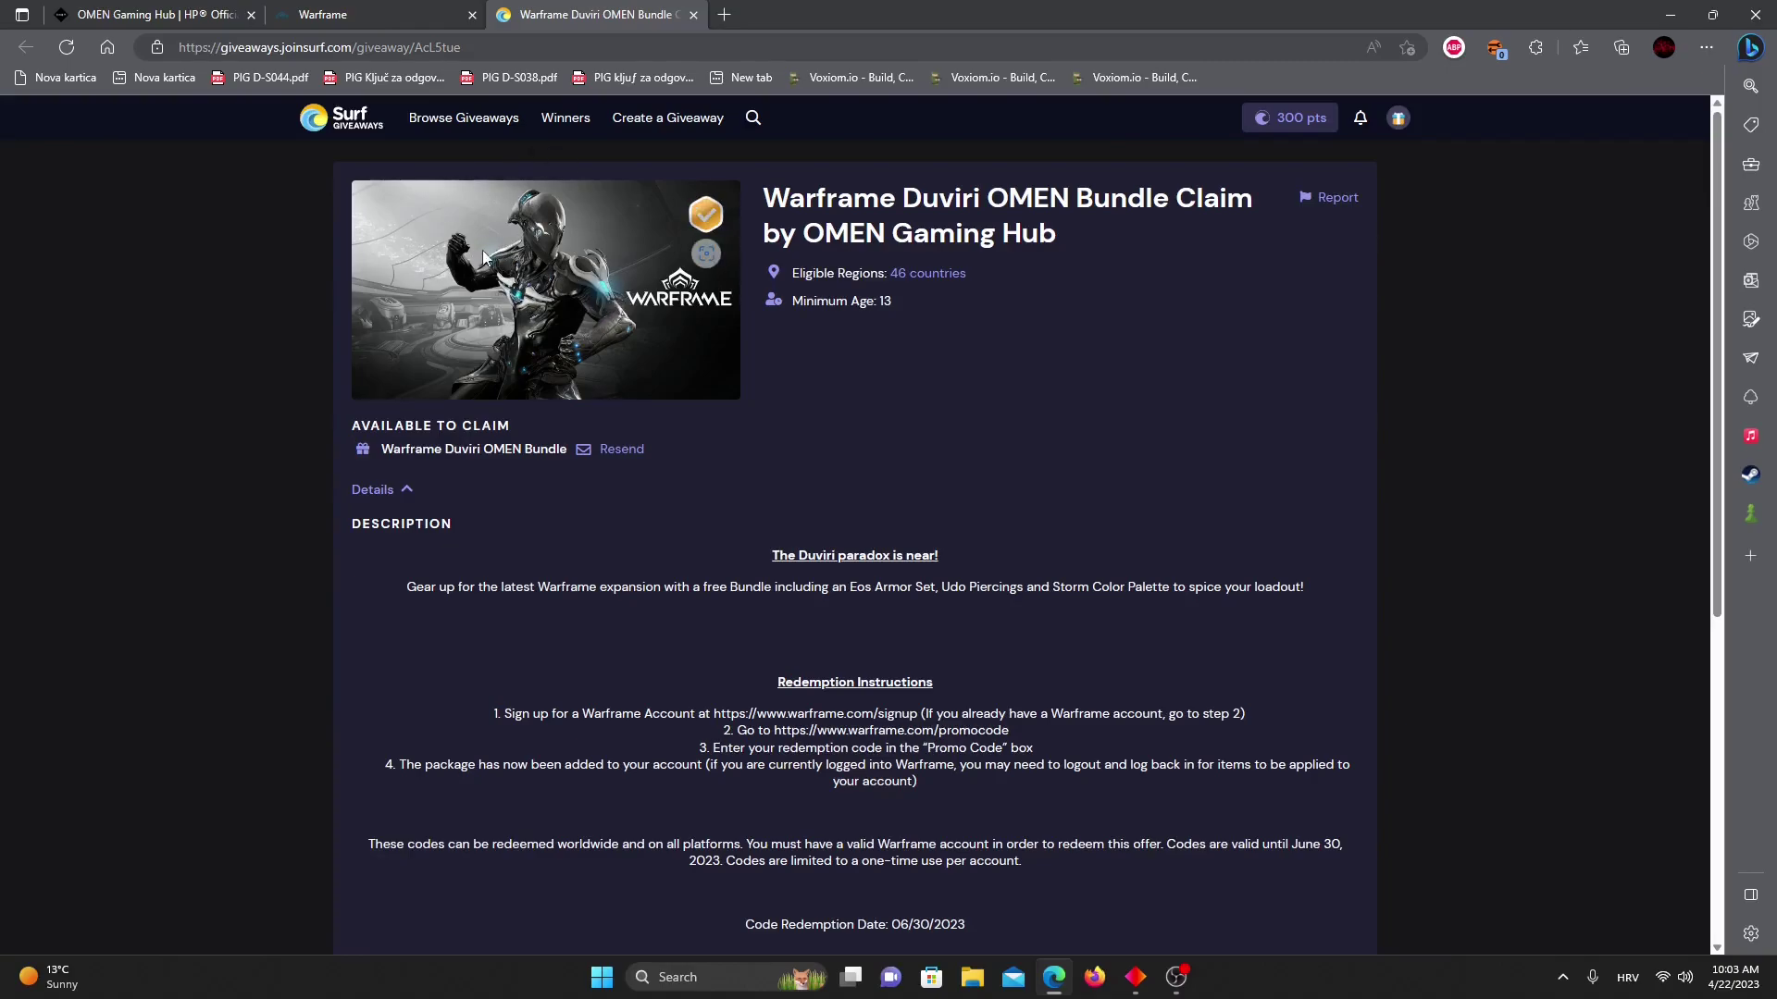
scroll(680, 331, "down", 6)
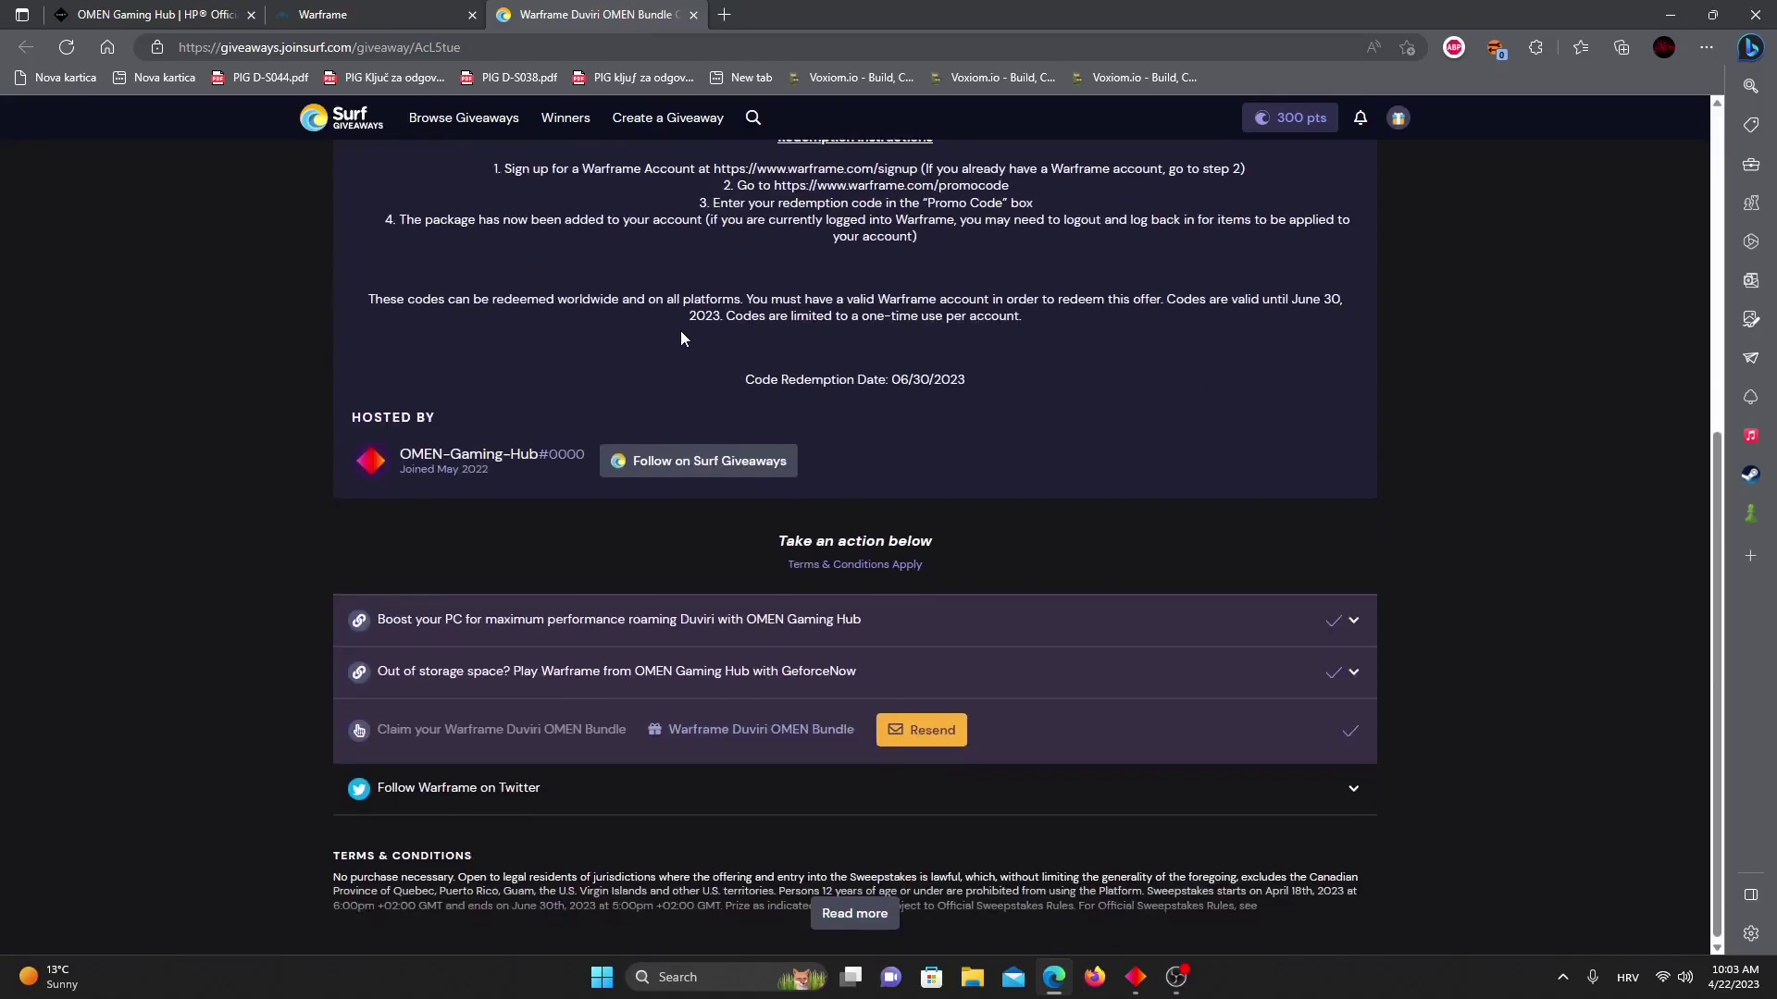
scroll(684, 326, "up", 6)
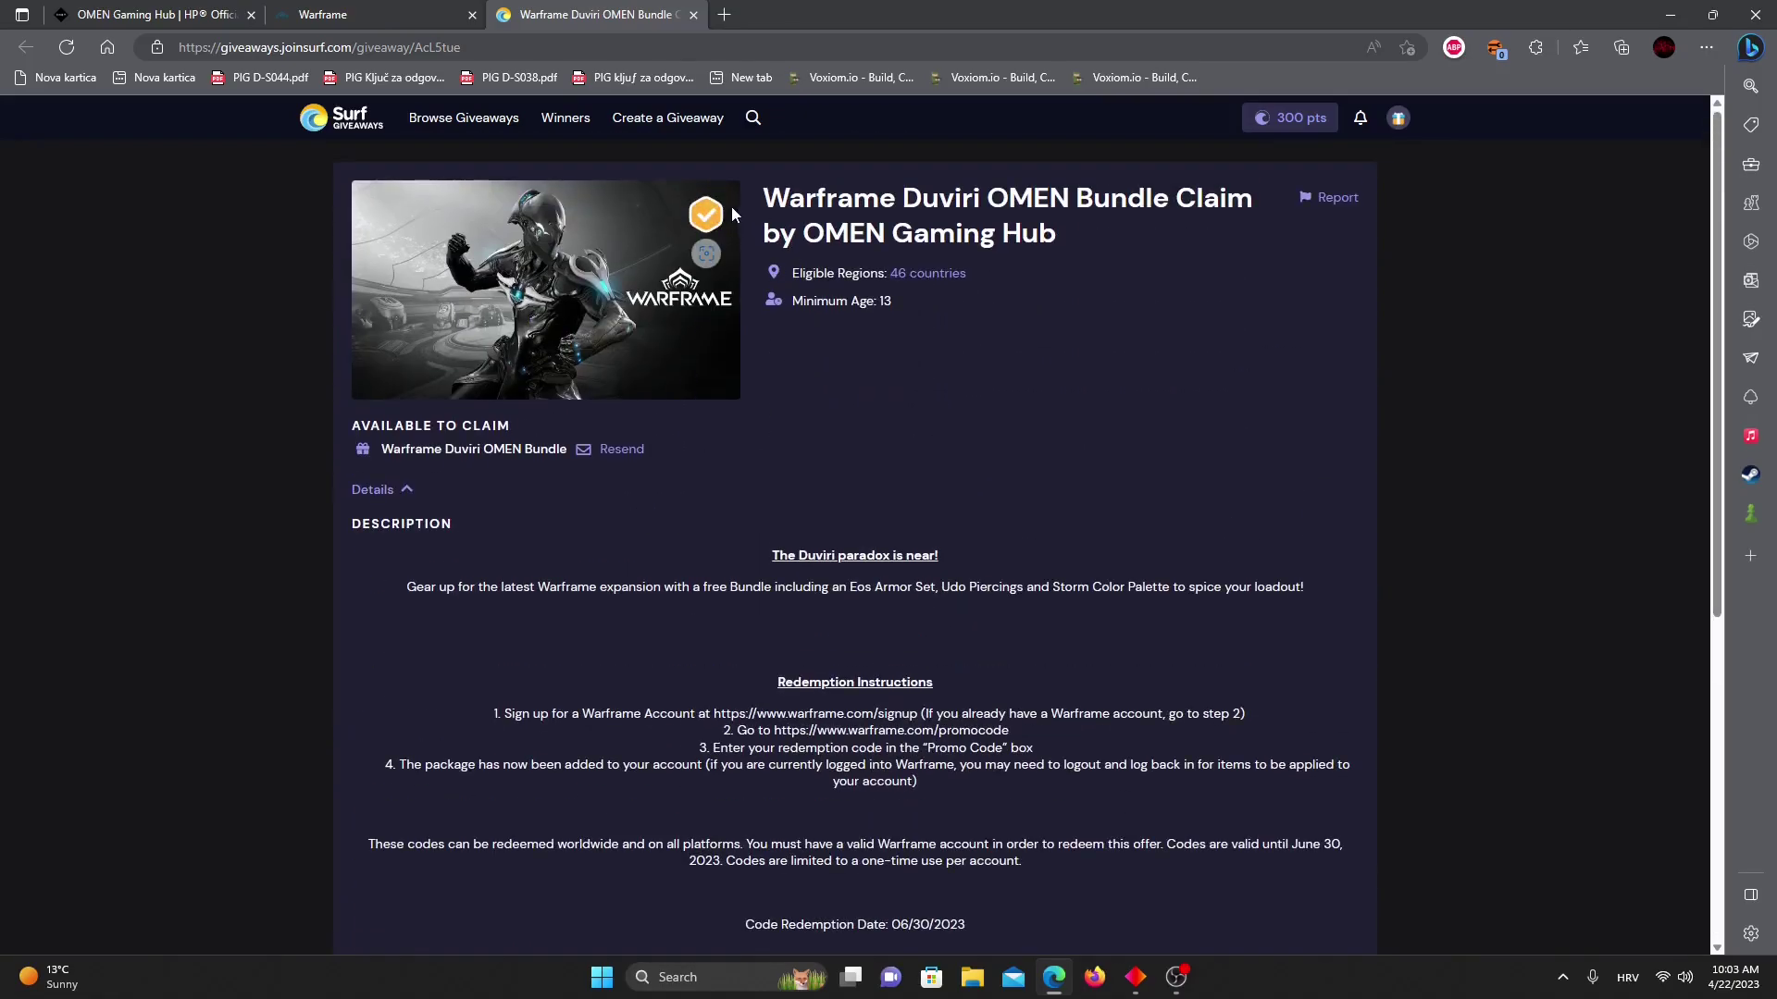